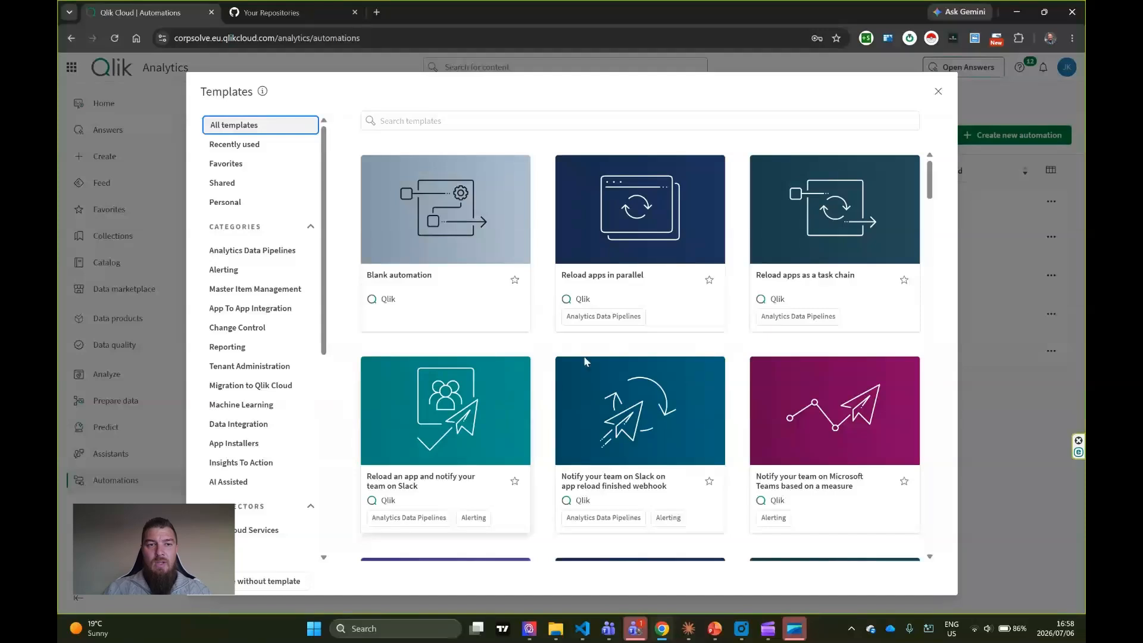
Step: Create a blank automation named "GitHub Backup" in the Personal space
{"action": "left_click", "coordinate": [463, 212]}
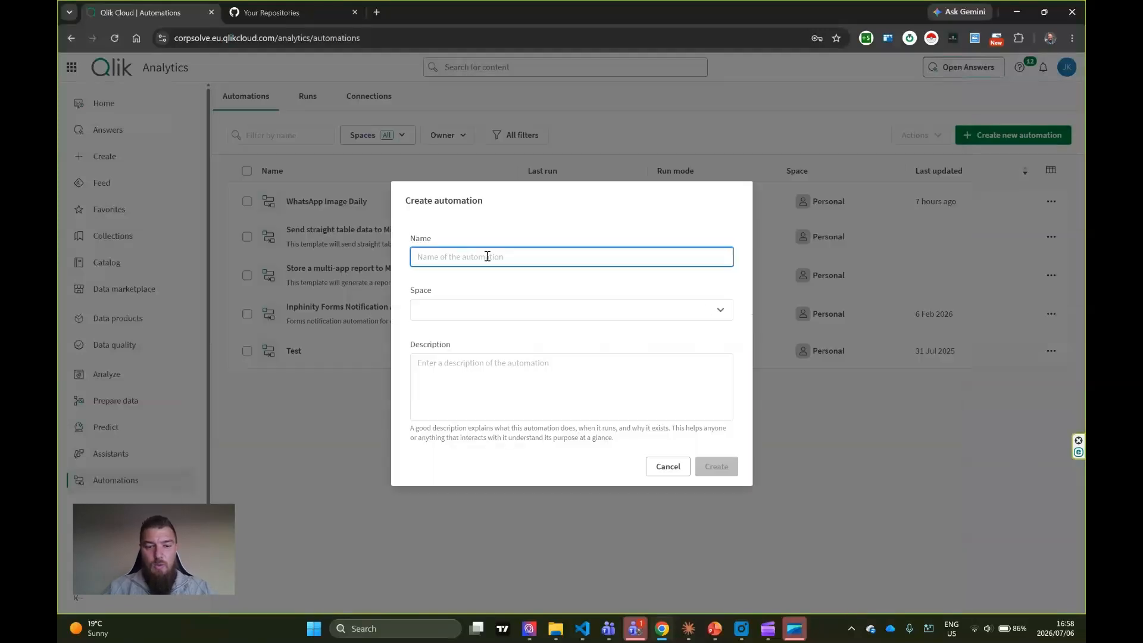
{"action": "type", "text": "Git"}
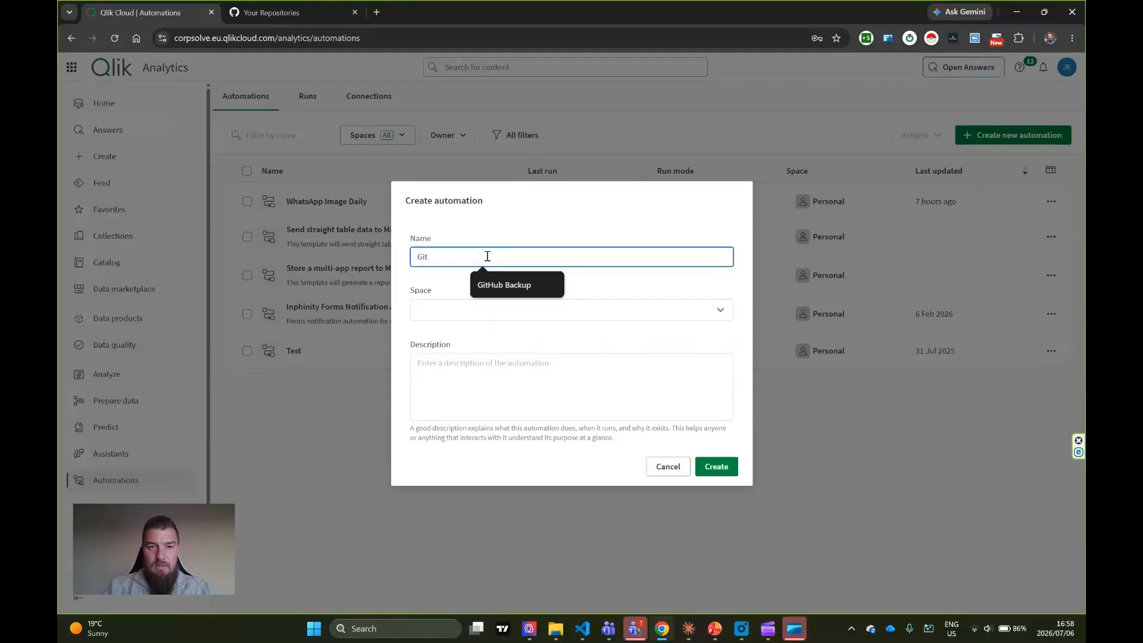
{"action": "key", "text": "Down"}
{"action": "key", "text": "Escape"}
{"action": "left_click", "coordinate": [487, 256]}
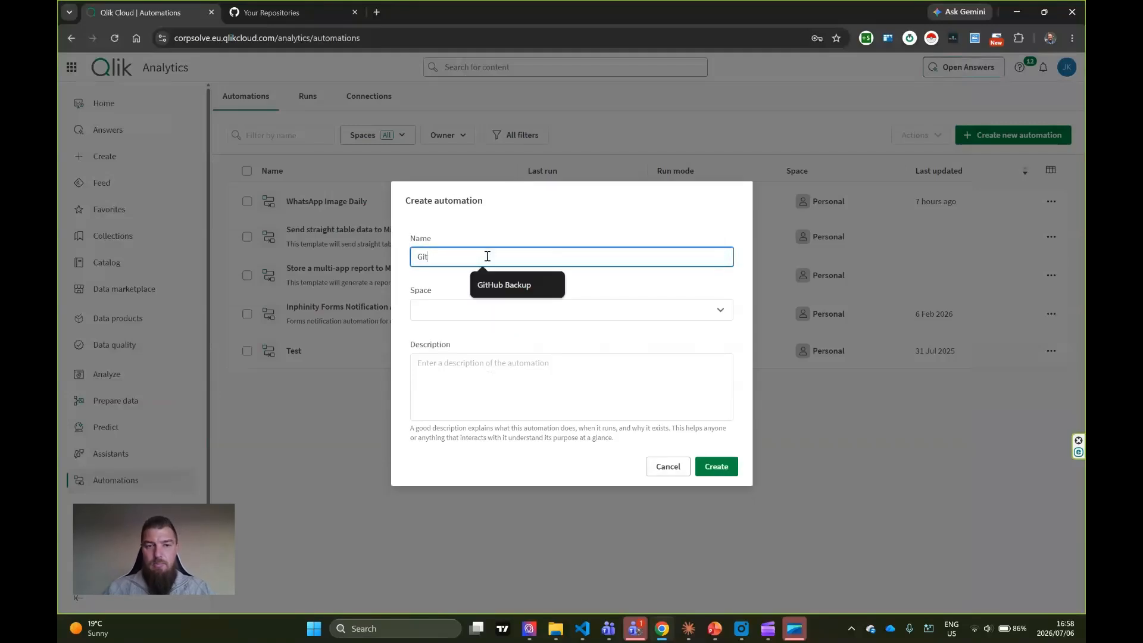
{"action": "key", "text": "Down"}
{"action": "key", "text": "Return"}
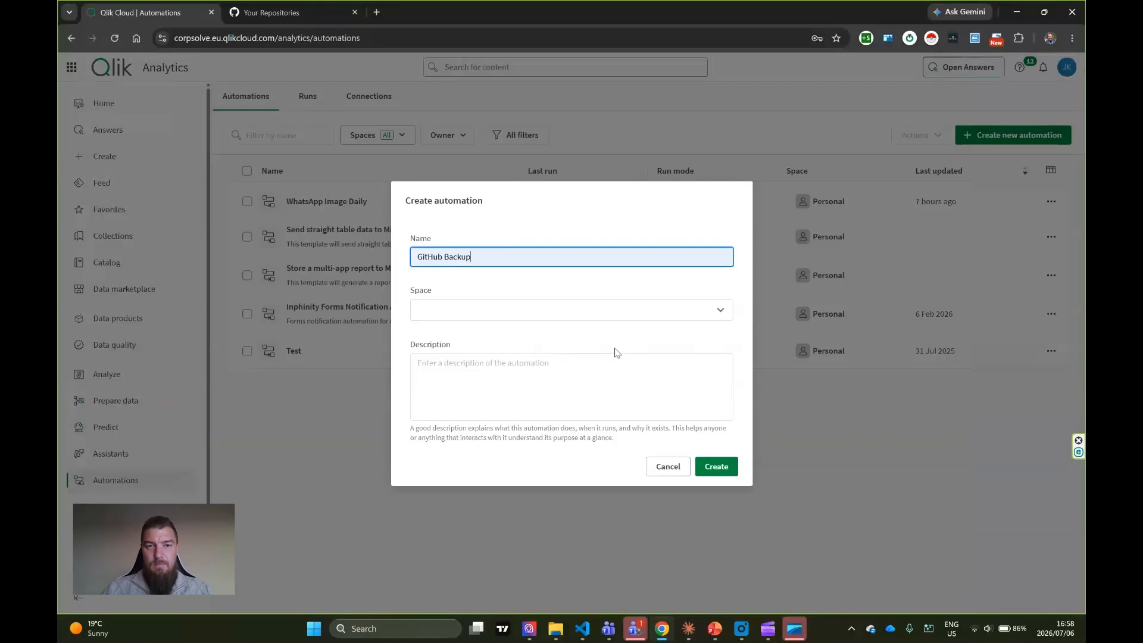
{"action": "left_click", "coordinate": [714, 312]}
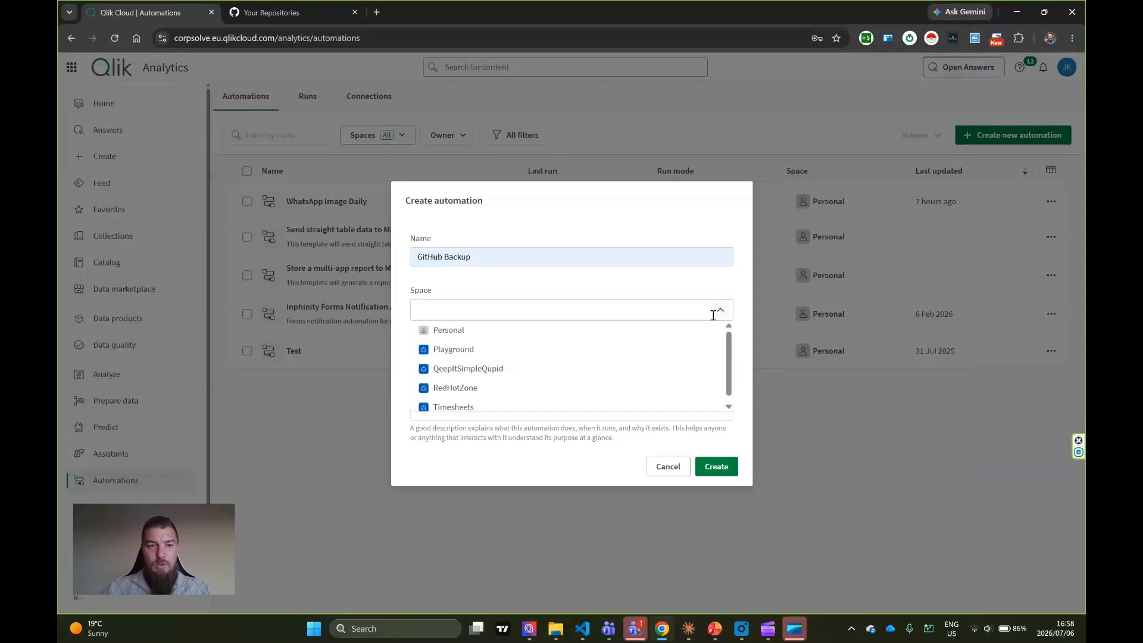
{"action": "left_click", "coordinate": [623, 332]}
{"action": "left_click", "coordinate": [719, 467]}
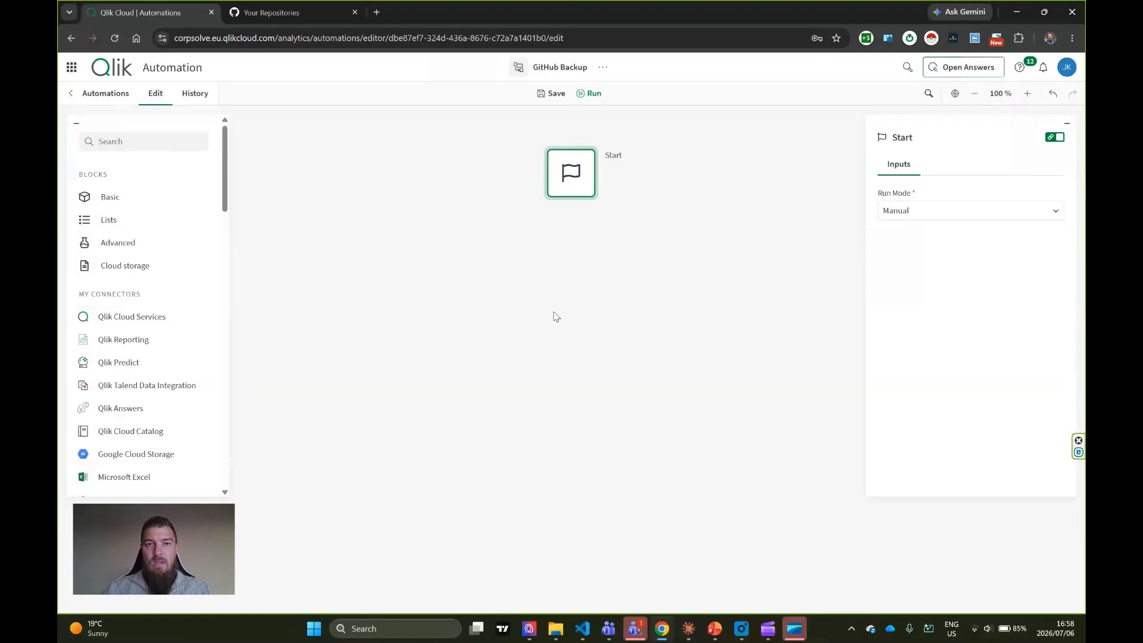
{"action": "right_click", "coordinate": [581, 269]}
{"action": "left_click", "coordinate": [567, 206]}
{"action": "left_click", "coordinate": [574, 185]}
{"action": "right_click", "coordinate": [568, 279]}
{"action": "left_click", "coordinate": [540, 249]}
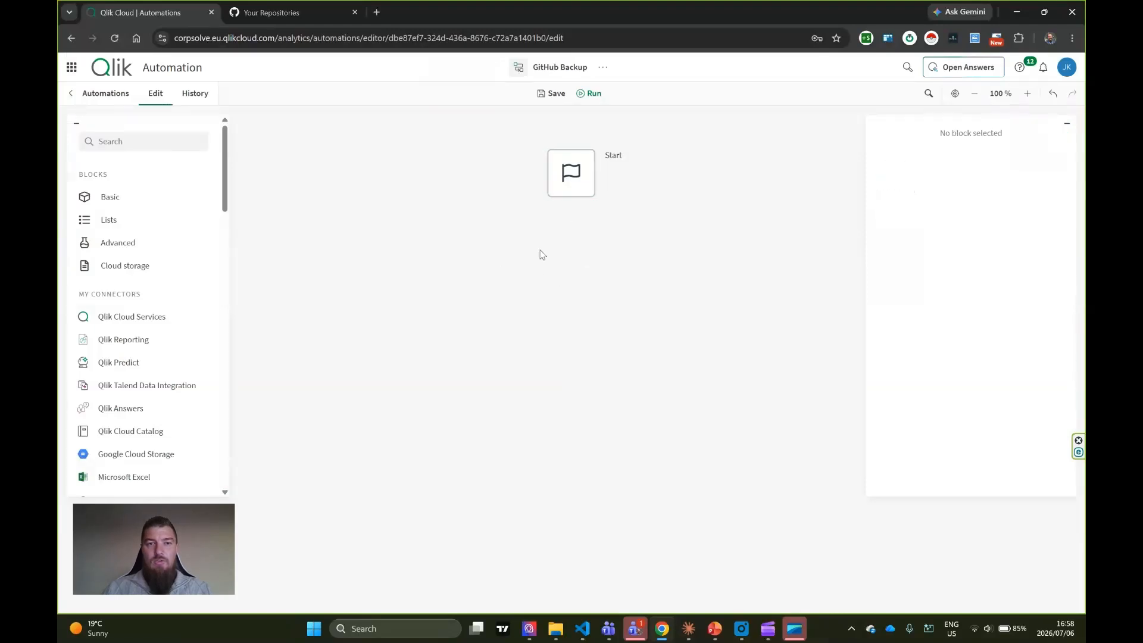
{"action": "left_click", "coordinate": [575, 189]}
{"action": "left_click_drag", "start_coordinate": [576, 192], "coordinate": [579, 203]}
{"action": "left_click", "coordinate": [587, 241]}
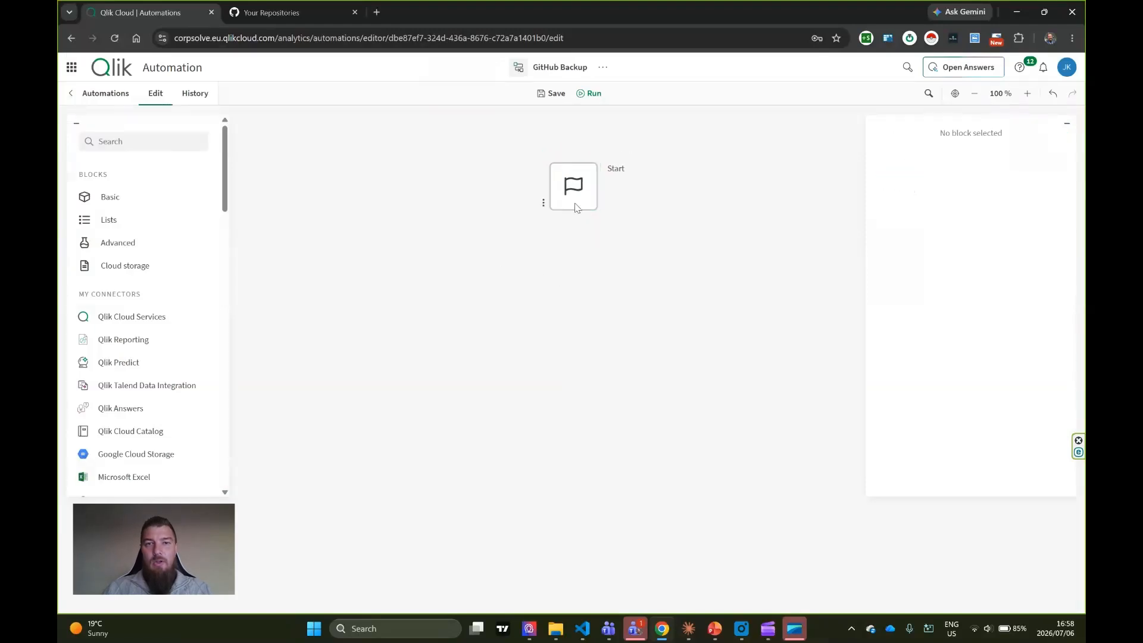
Step: Switch to GitHub and look at the account's Projects page and its documentation, dismissing the welcome message
{"action": "left_click", "coordinate": [277, 12]}
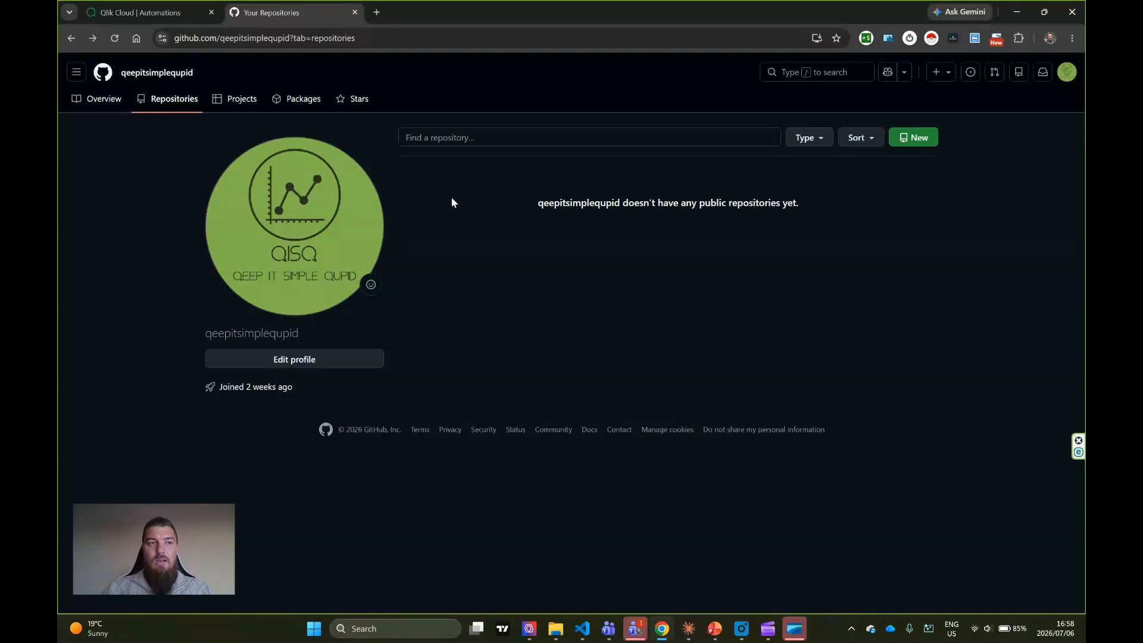
{"action": "left_click", "coordinate": [234, 99]}
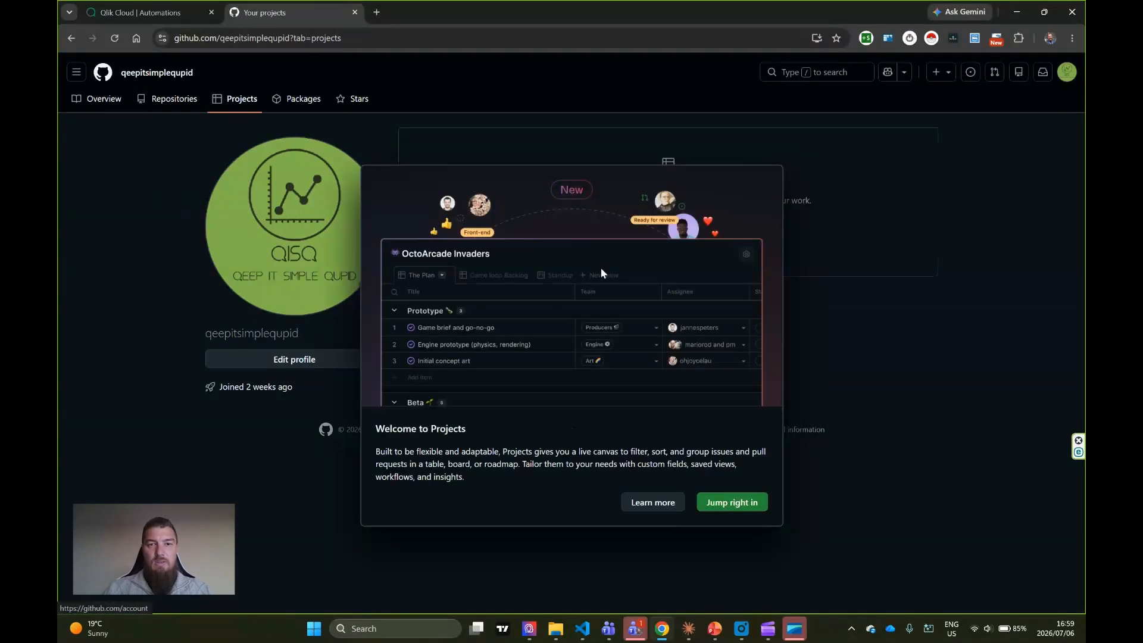
{"action": "left_click", "coordinate": [668, 503]}
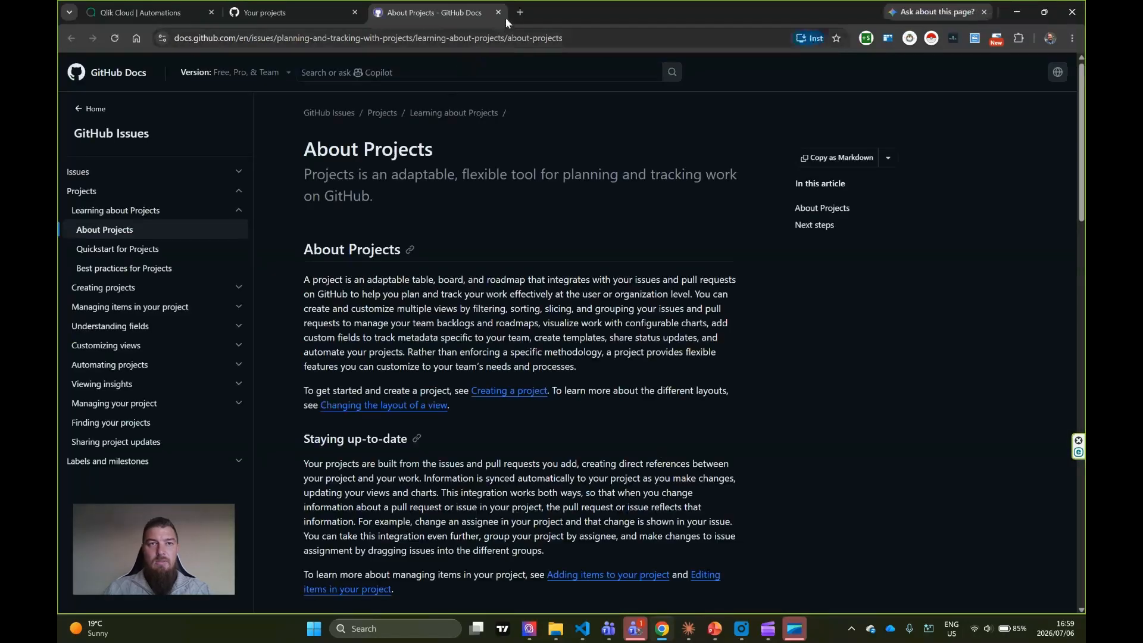
{"action": "left_click", "coordinate": [497, 13]}
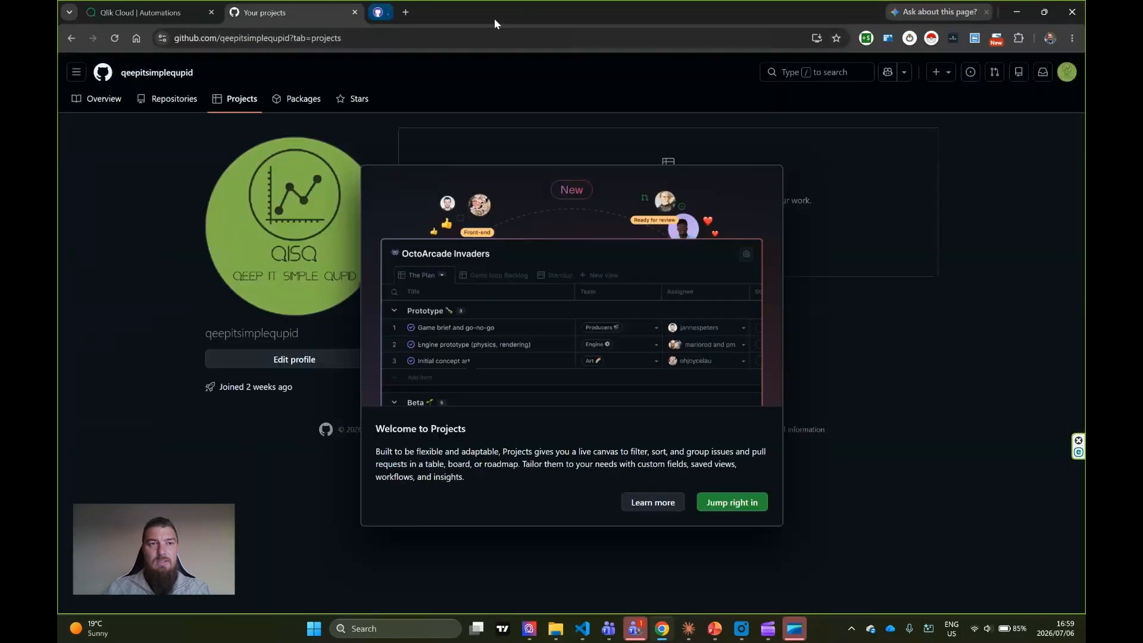
{"action": "left_click", "coordinate": [744, 513]}
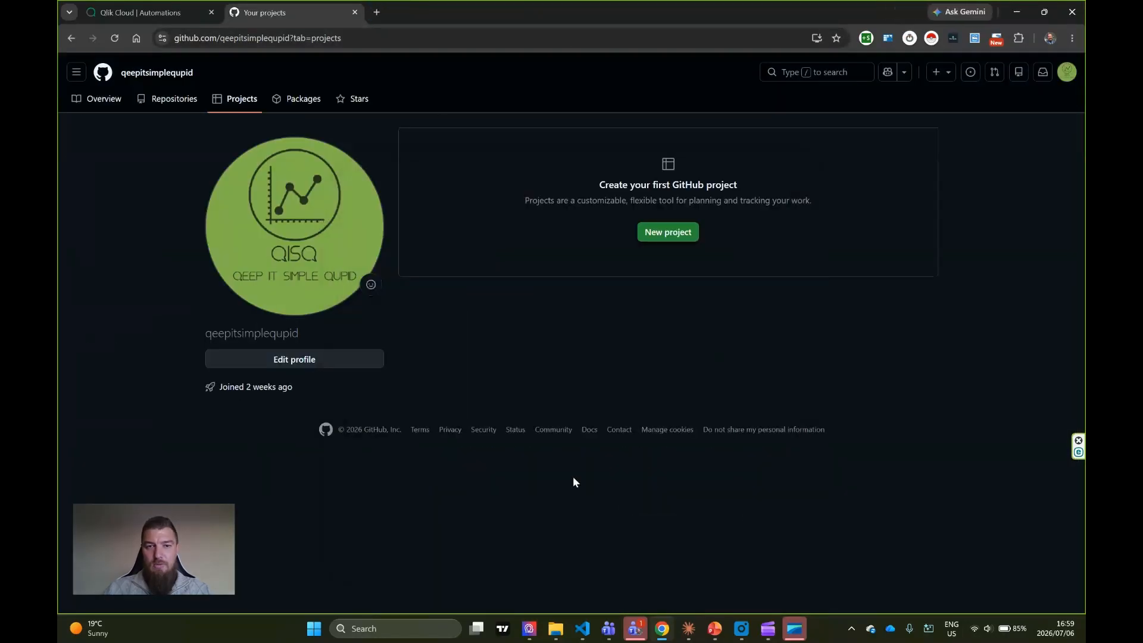
Step: Create a new GitHub repository named AppBackups with private visibility
{"action": "left_click", "coordinate": [173, 100]}
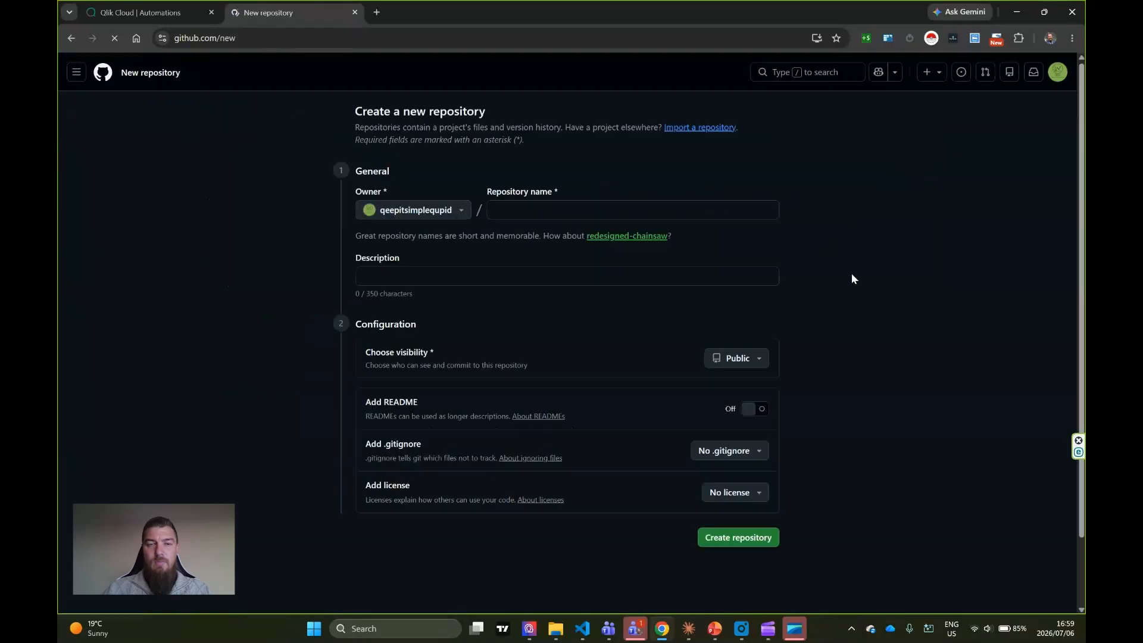
{"action": "left_click", "coordinate": [556, 213]}
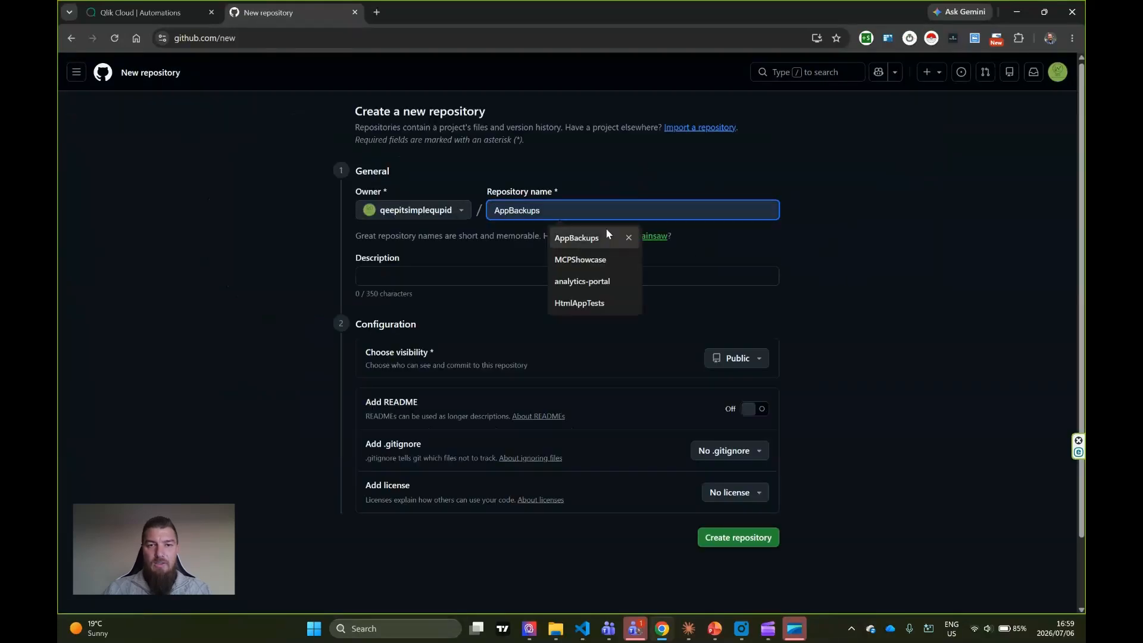
{"action": "left_click", "coordinate": [577, 238]}
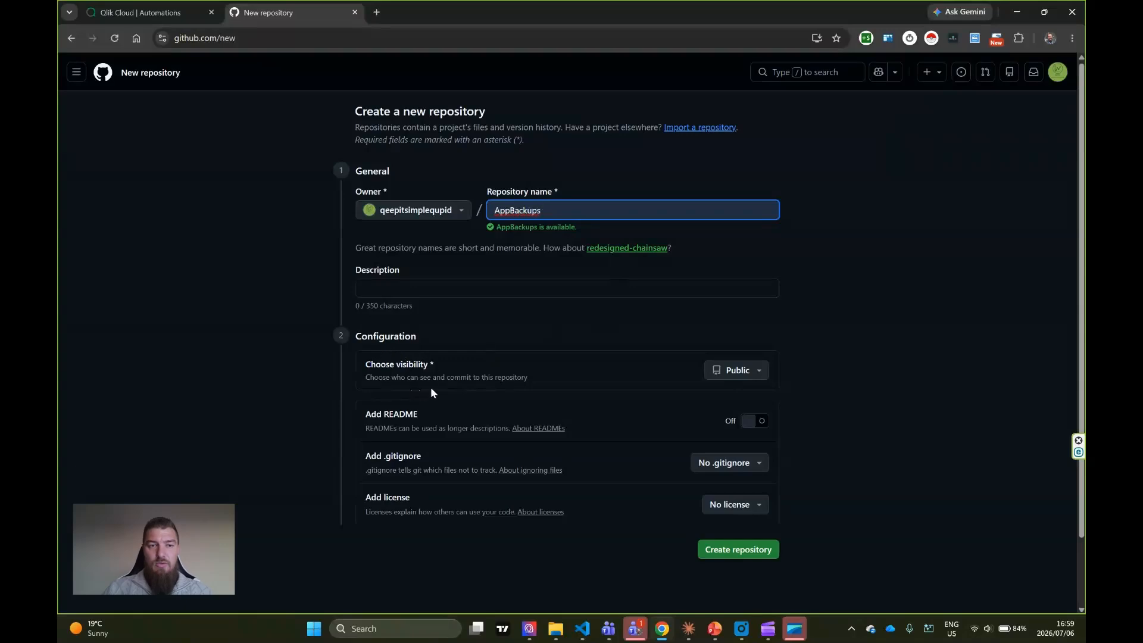
{"action": "left_click", "coordinate": [749, 374]}
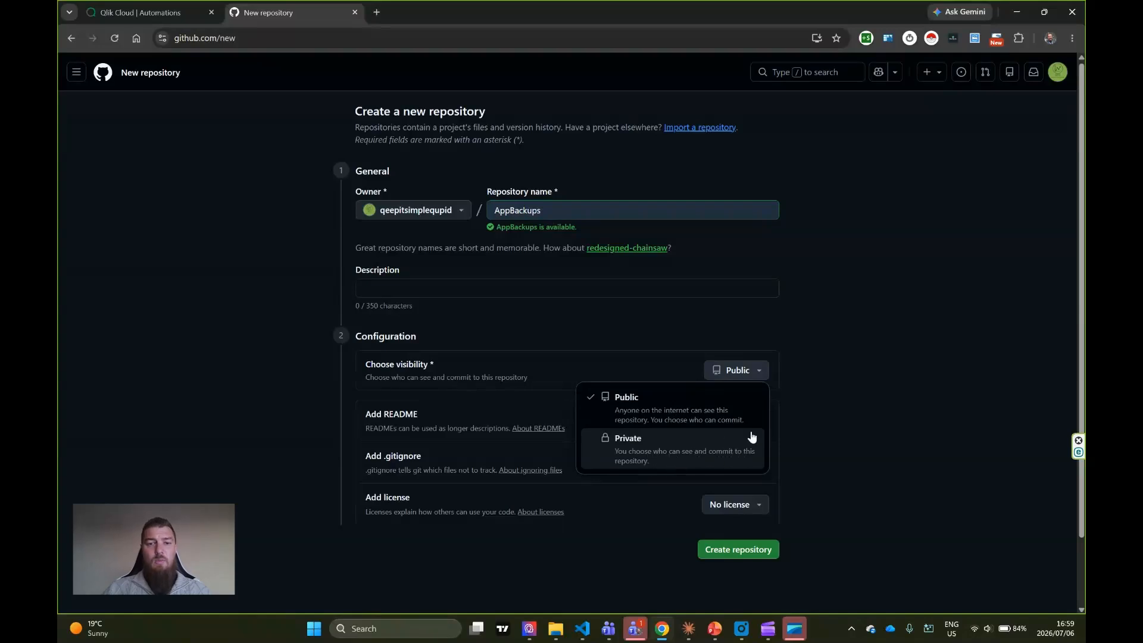
{"action": "left_click", "coordinate": [690, 458]}
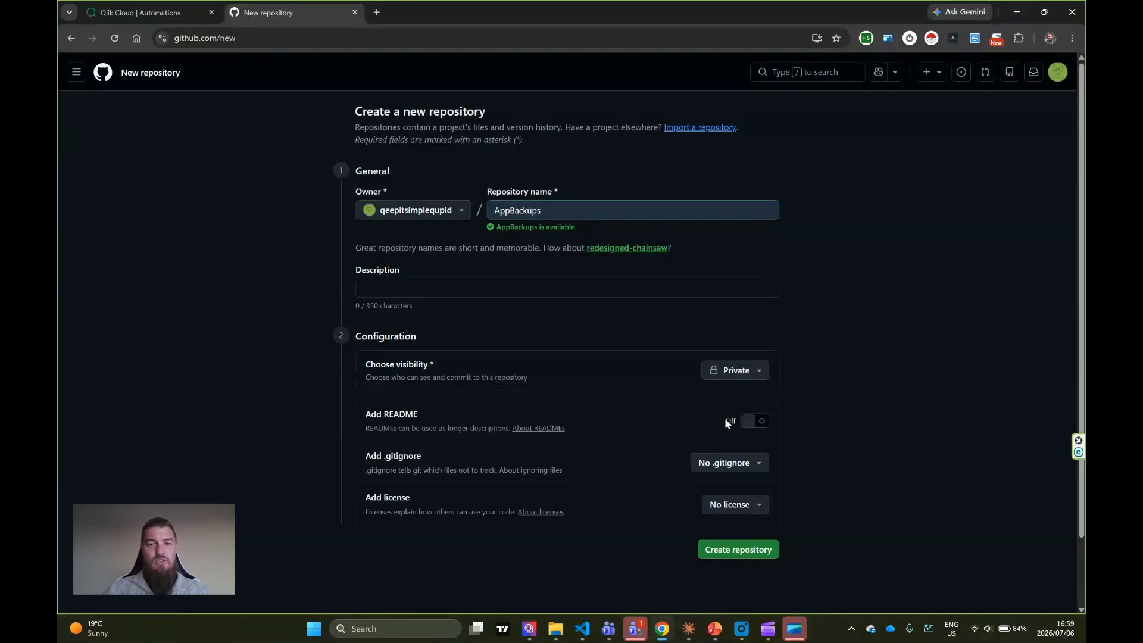
{"action": "left_click", "coordinate": [738, 550]}
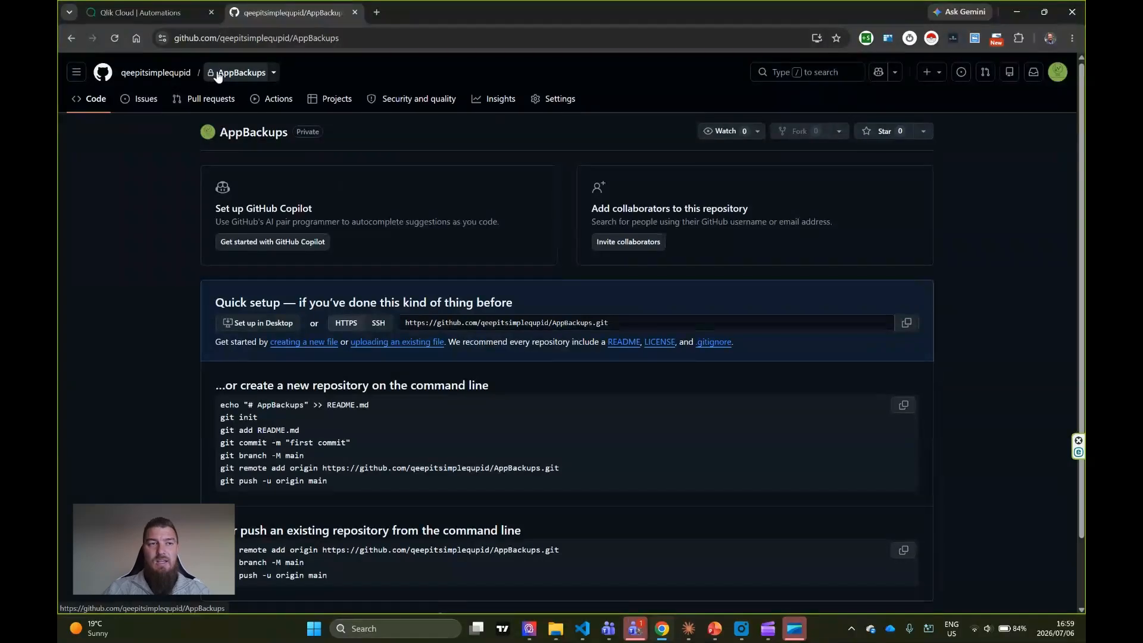
Step: Return to the account's repository list and create another repository named Test with public visibility
{"action": "left_click", "coordinate": [172, 80]}
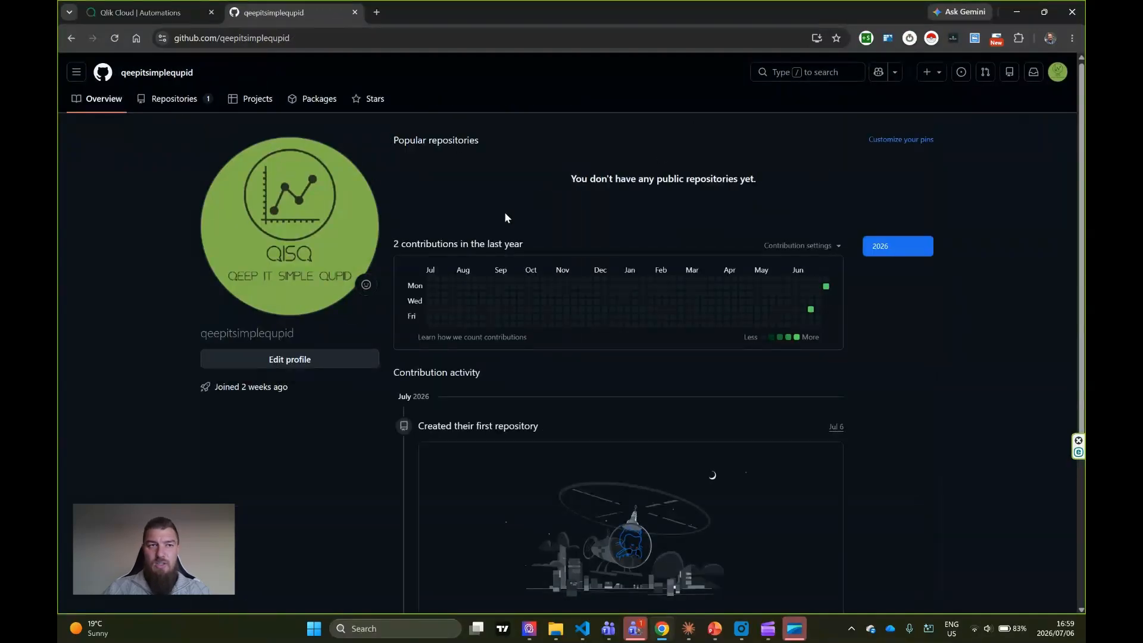
{"action": "left_click", "coordinate": [179, 98]}
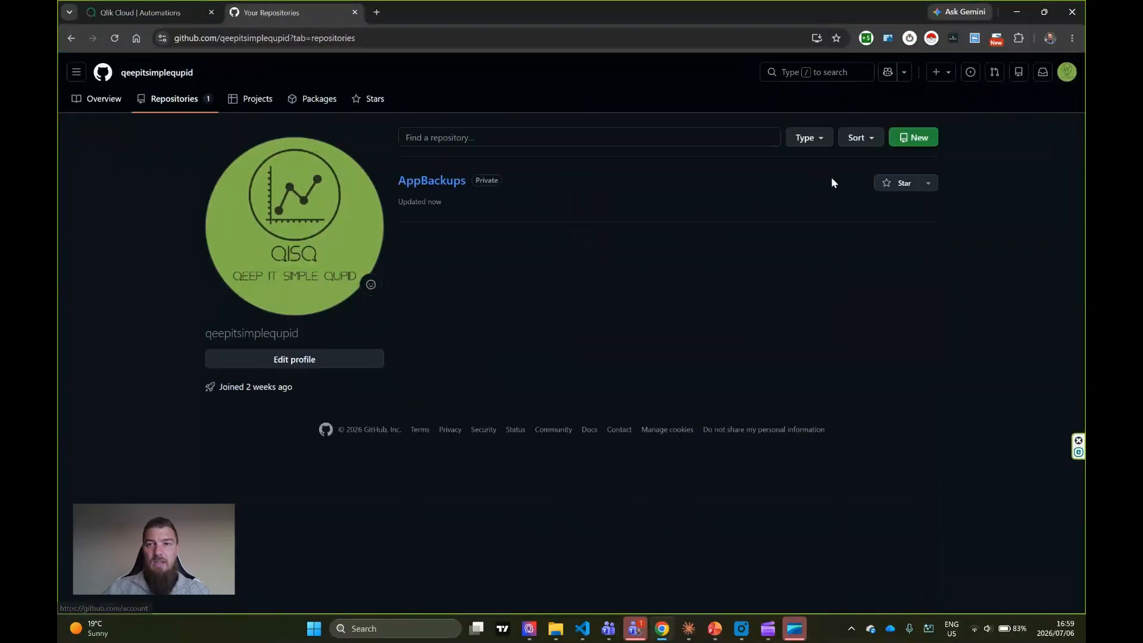
{"action": "left_click", "coordinate": [913, 140]}
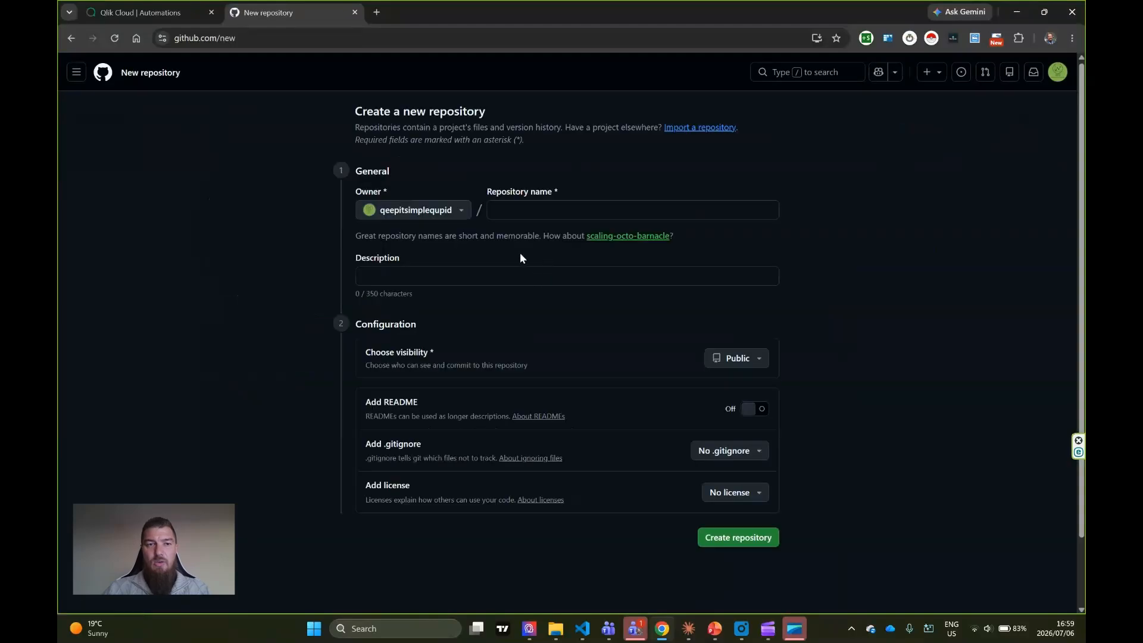
{"action": "left_click", "coordinate": [543, 213]}
{"action": "type", "text": "Test"}
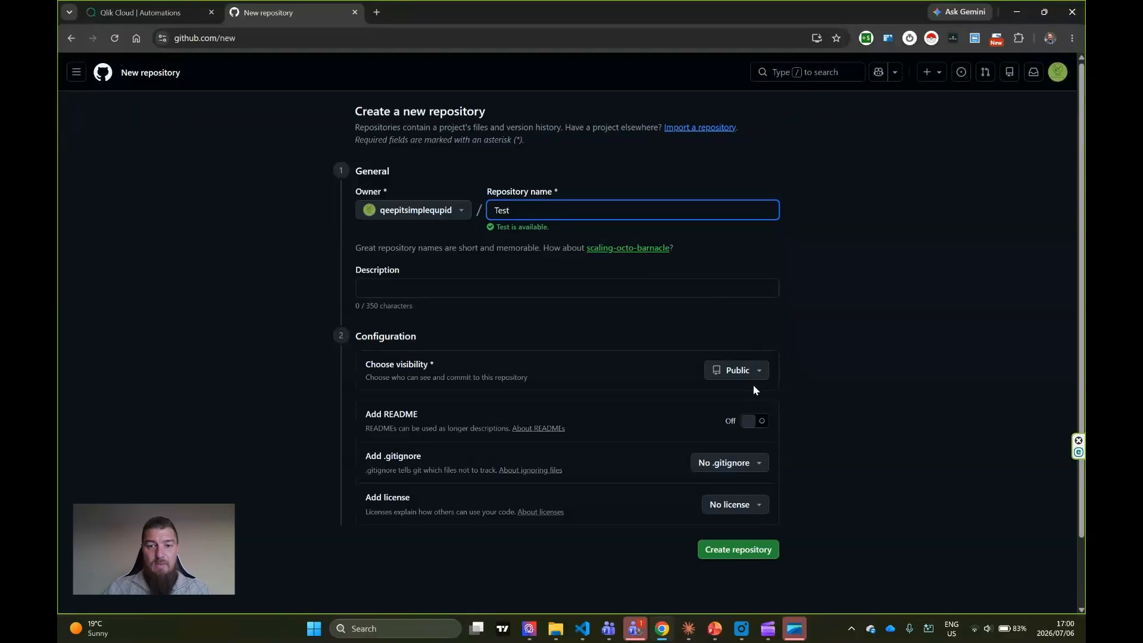
{"action": "left_click", "coordinate": [747, 557]}
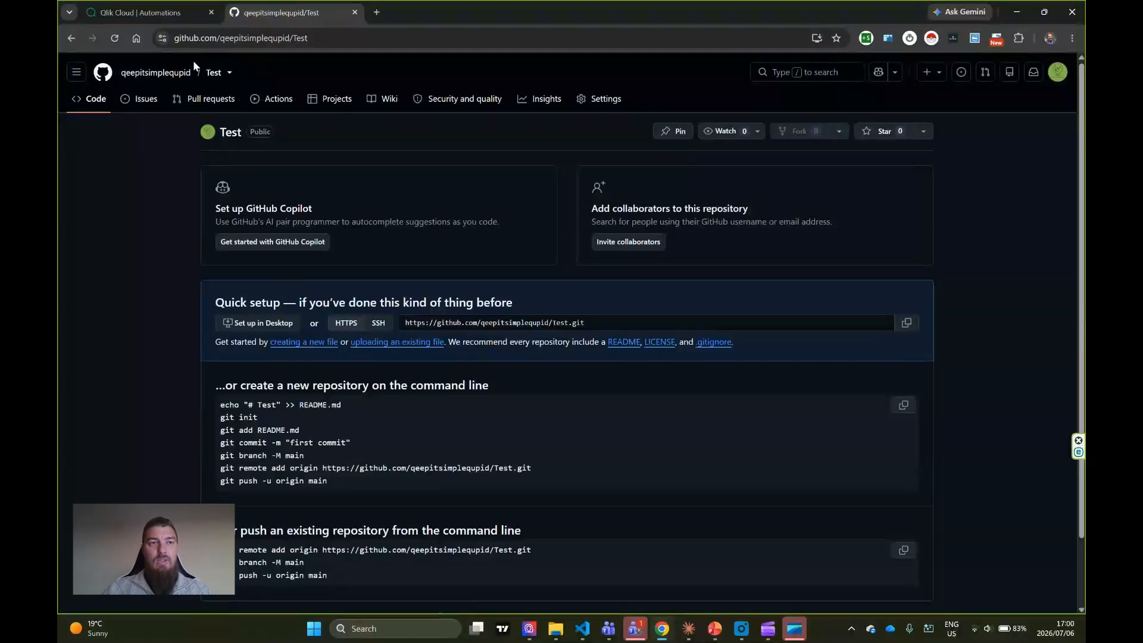
Step: Change the Test repository's visibility to private in its settings and accept the effects
{"action": "left_click", "coordinate": [597, 104]}
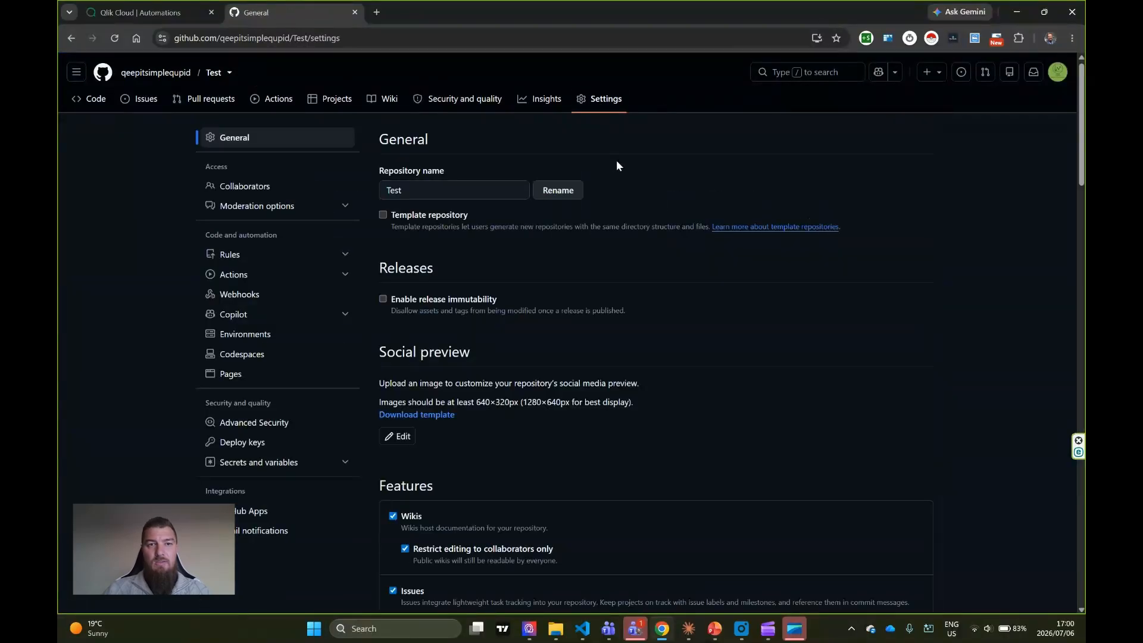
{"action": "scroll", "coordinate": [666, 265], "scroll_direction": "down", "scroll_amount": 14}
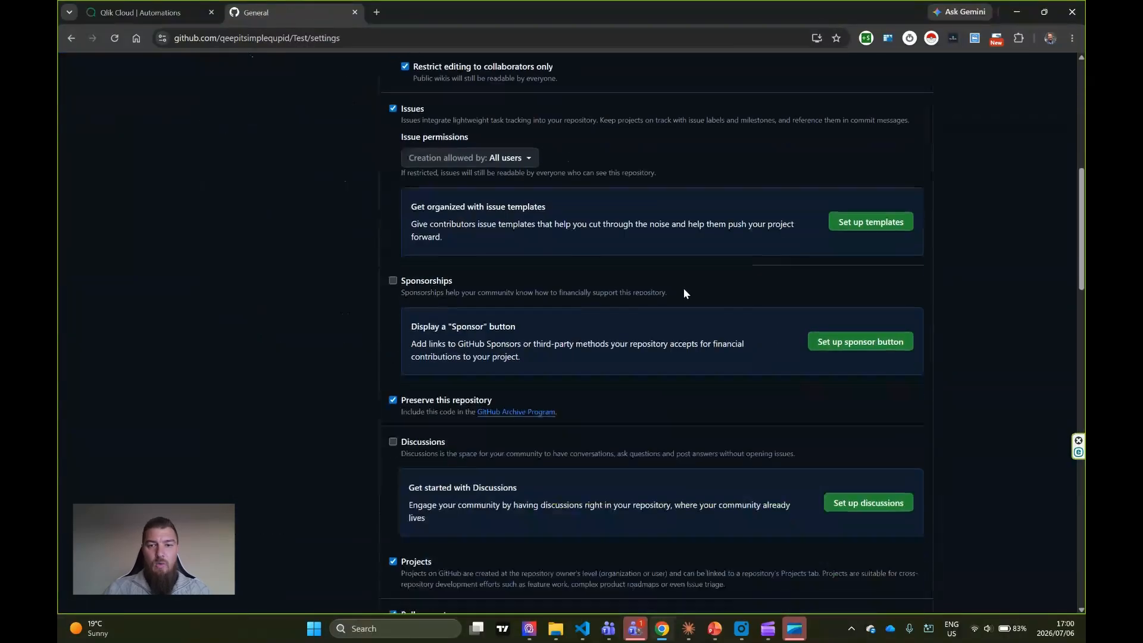
{"action": "scroll", "coordinate": [691, 308], "scroll_direction": "down", "scroll_amount": 15}
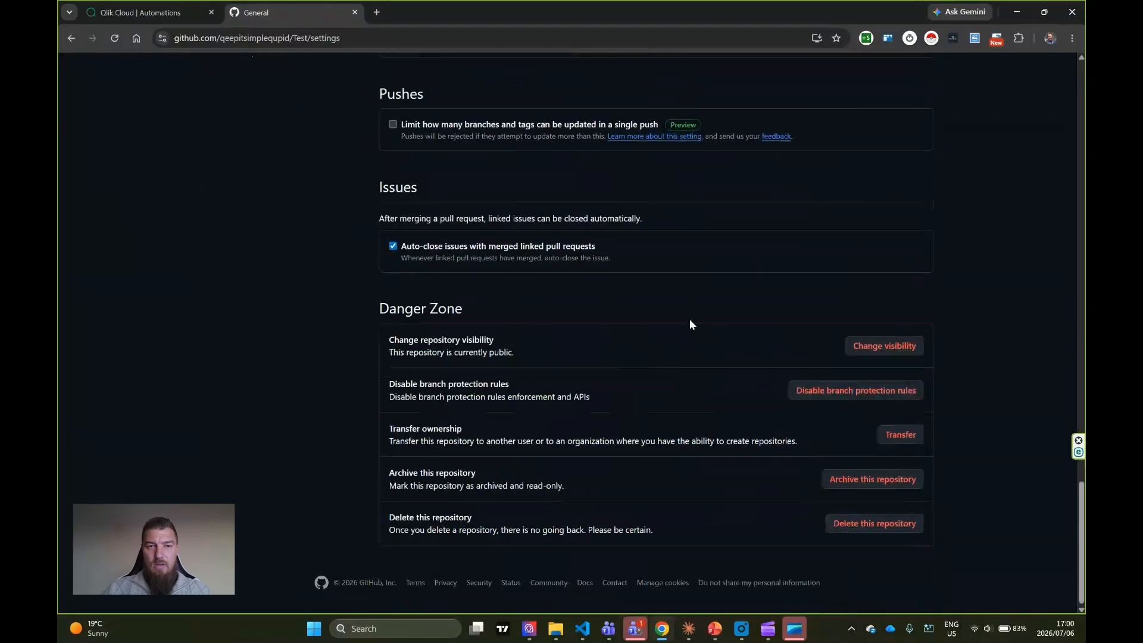
{"action": "left_click", "coordinate": [869, 351]}
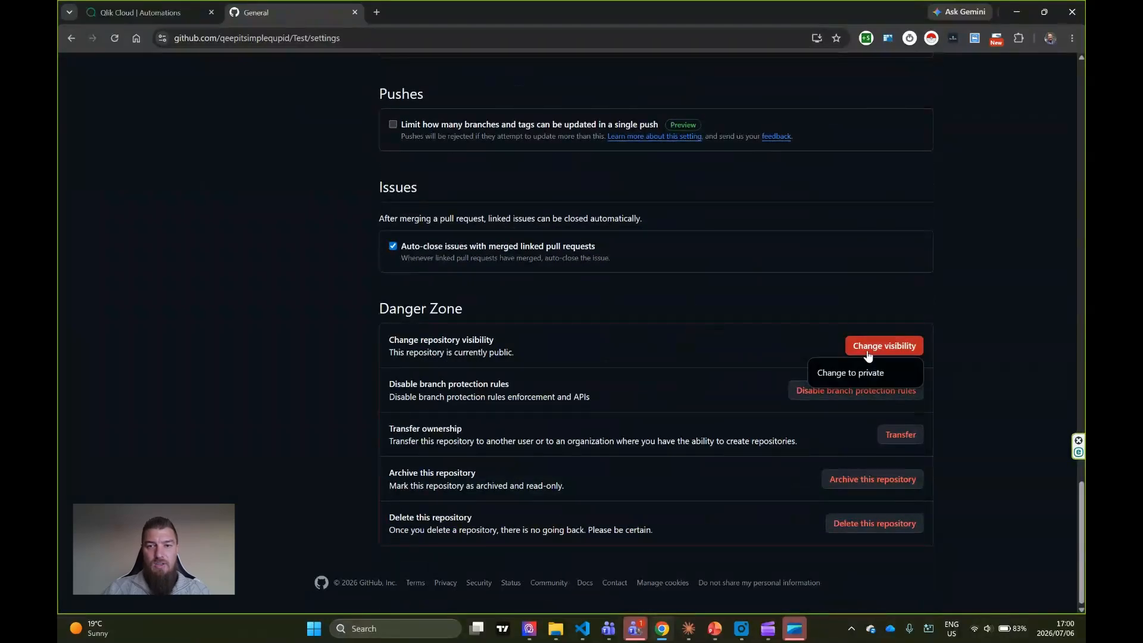
{"action": "left_click", "coordinate": [842, 374]}
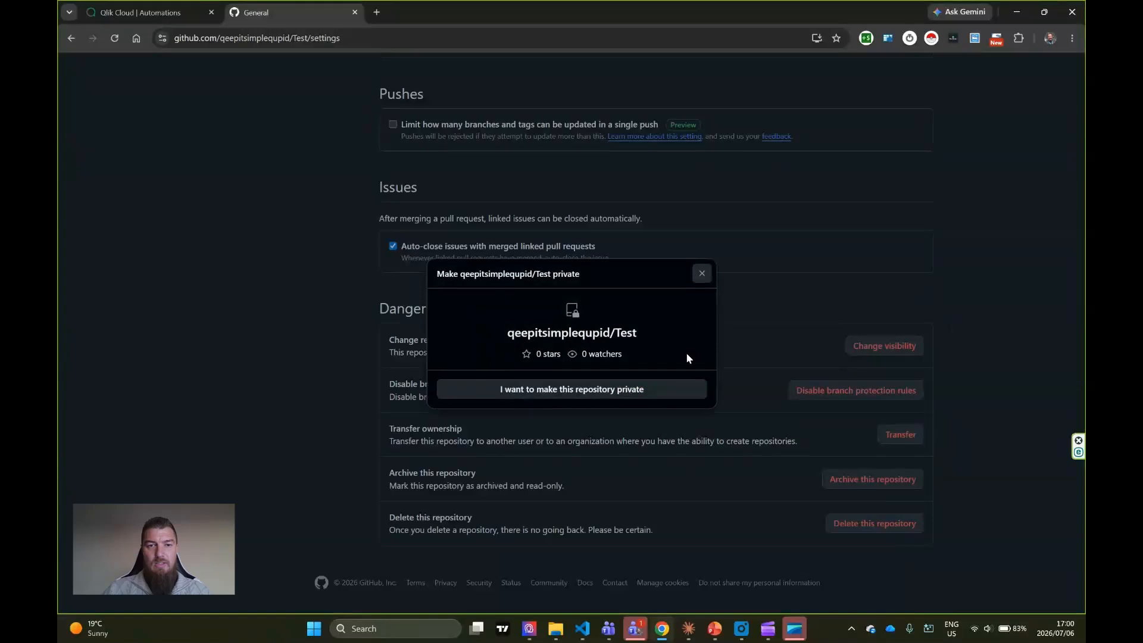
{"action": "left_click", "coordinate": [500, 390]}
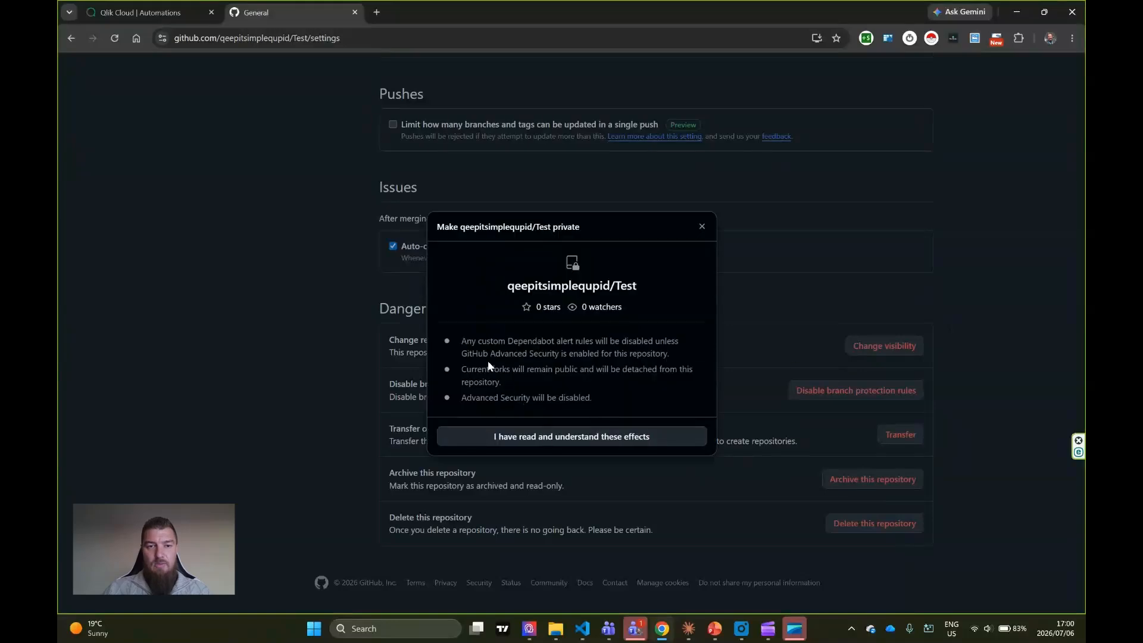
{"action": "left_click", "coordinate": [564, 440]}
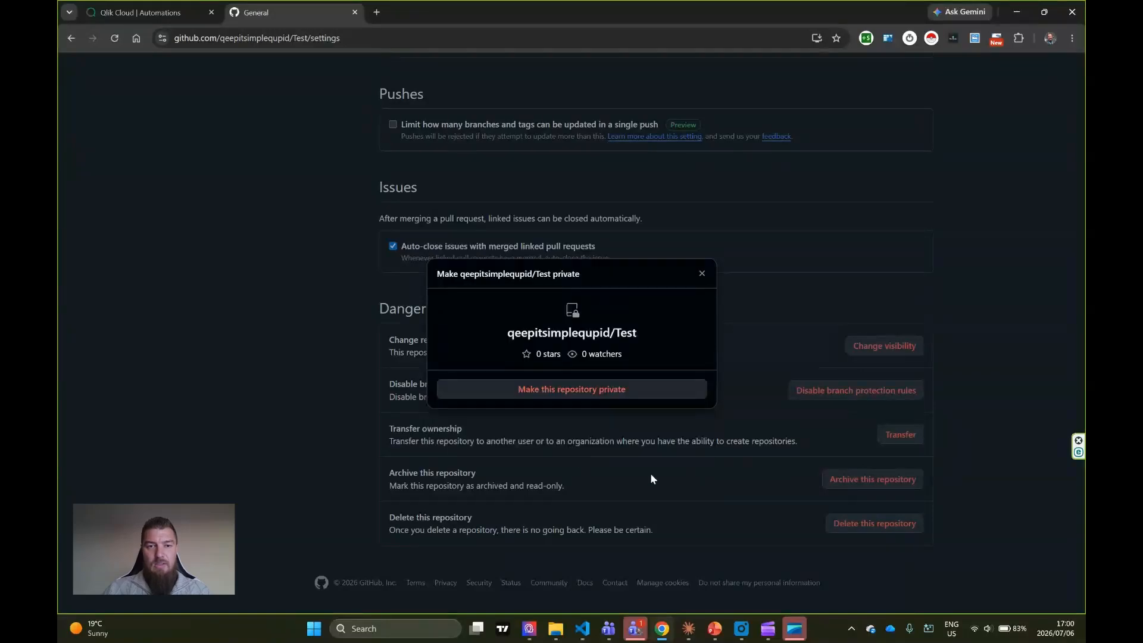
{"action": "left_click", "coordinate": [574, 392]}
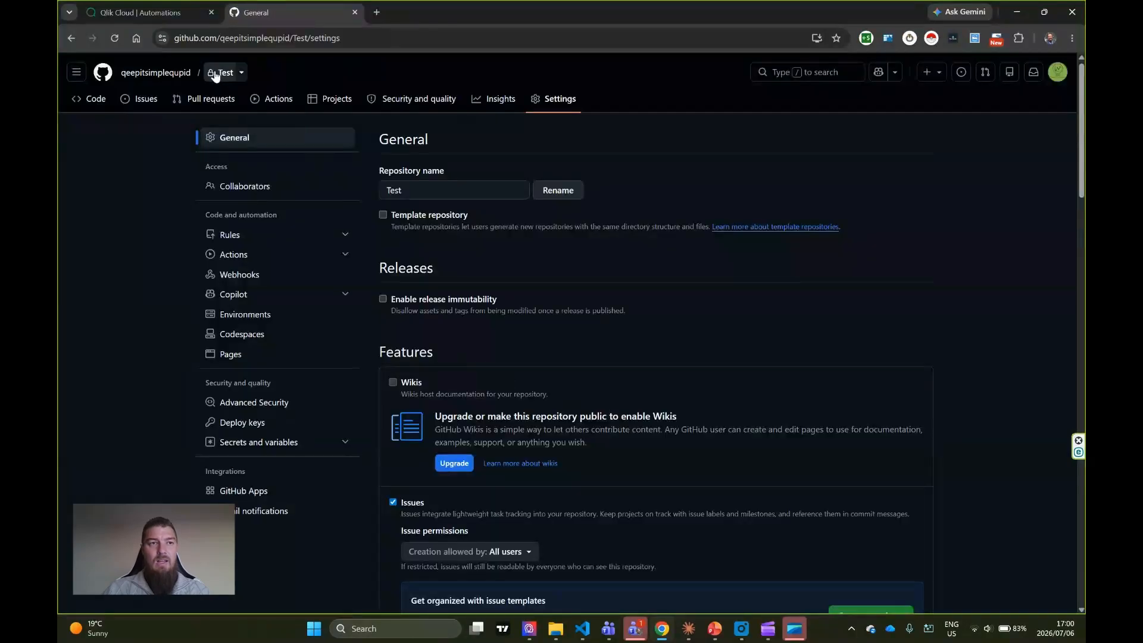
Step: Switch from the Test repository to the AppBackups repository
{"action": "left_click", "coordinate": [242, 72]}
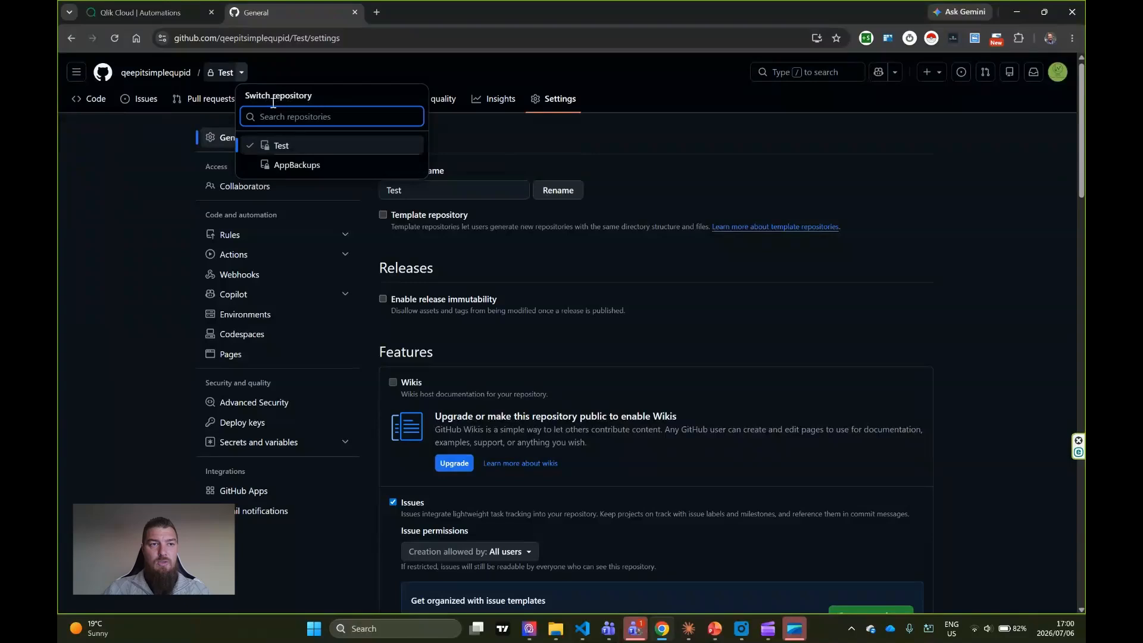
{"action": "left_click", "coordinate": [297, 165]}
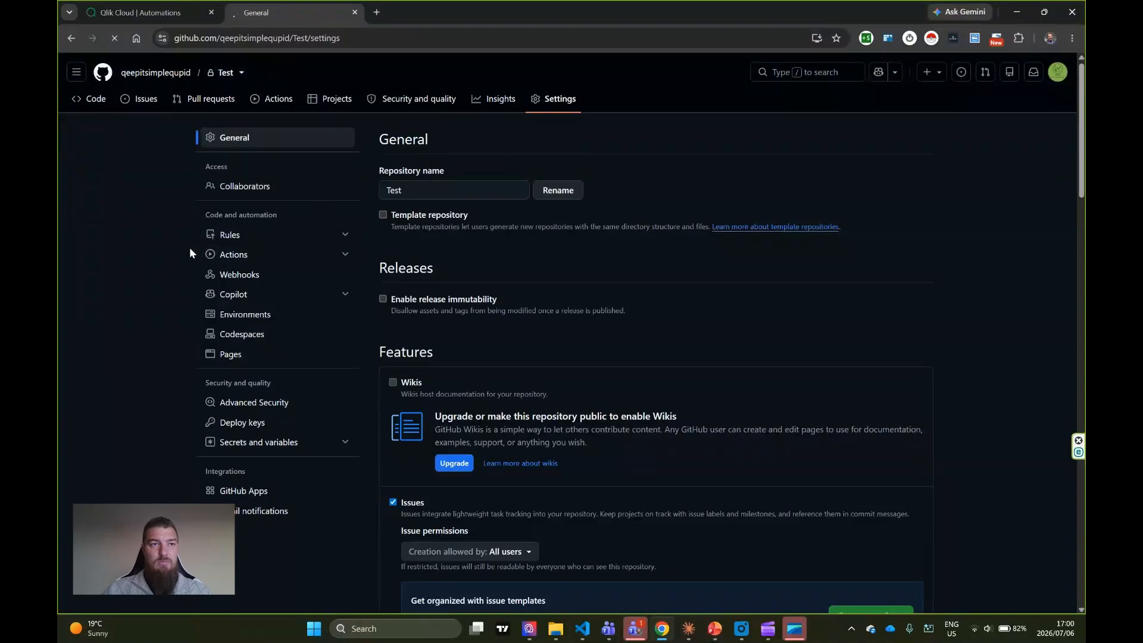
{"action": "right_click", "coordinate": [145, 221]}
{"action": "left_click", "coordinate": [119, 168]}
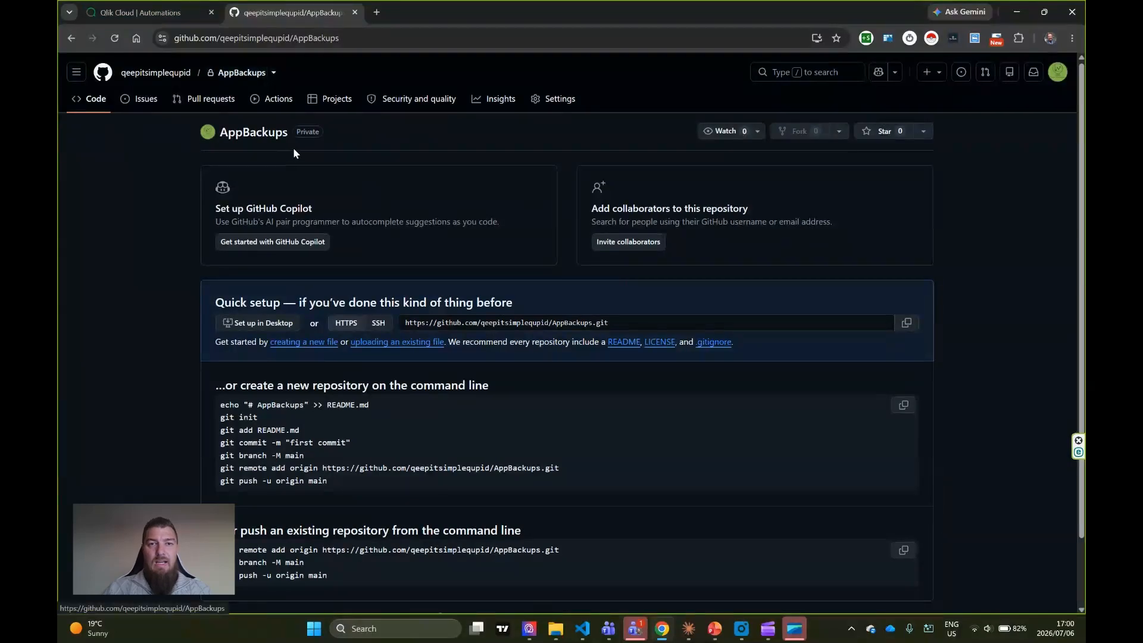
Step: Switch back to the Qlik Cloud automation and add a Qlik Cloud Services Get App Information block below the Start block
{"action": "left_click", "coordinate": [169, 9]}
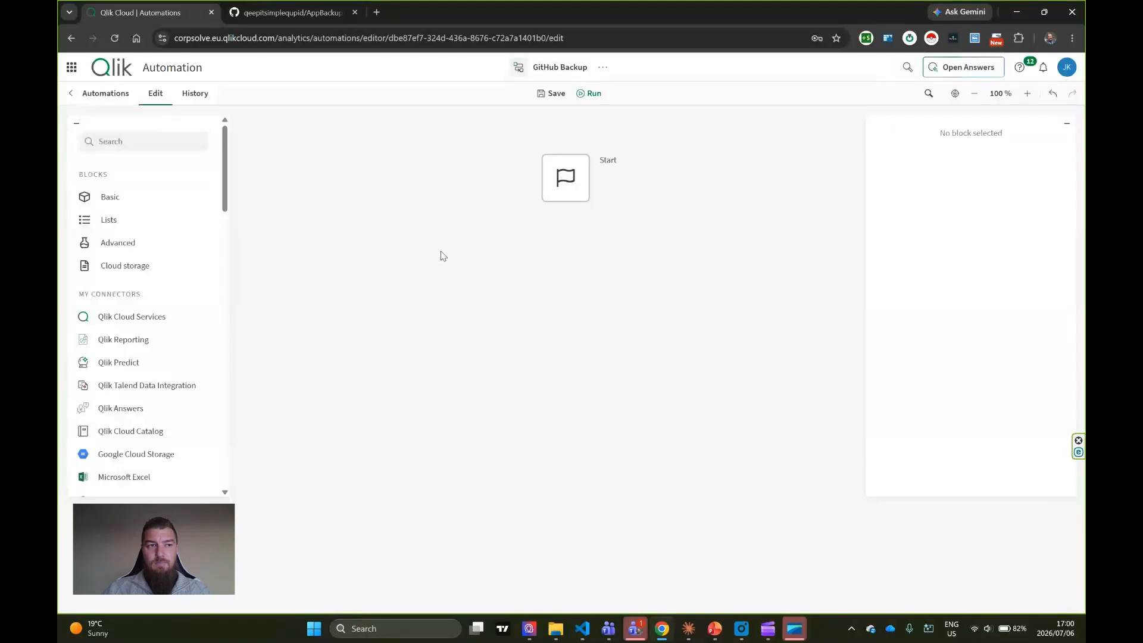
{"action": "left_click", "coordinate": [562, 189]}
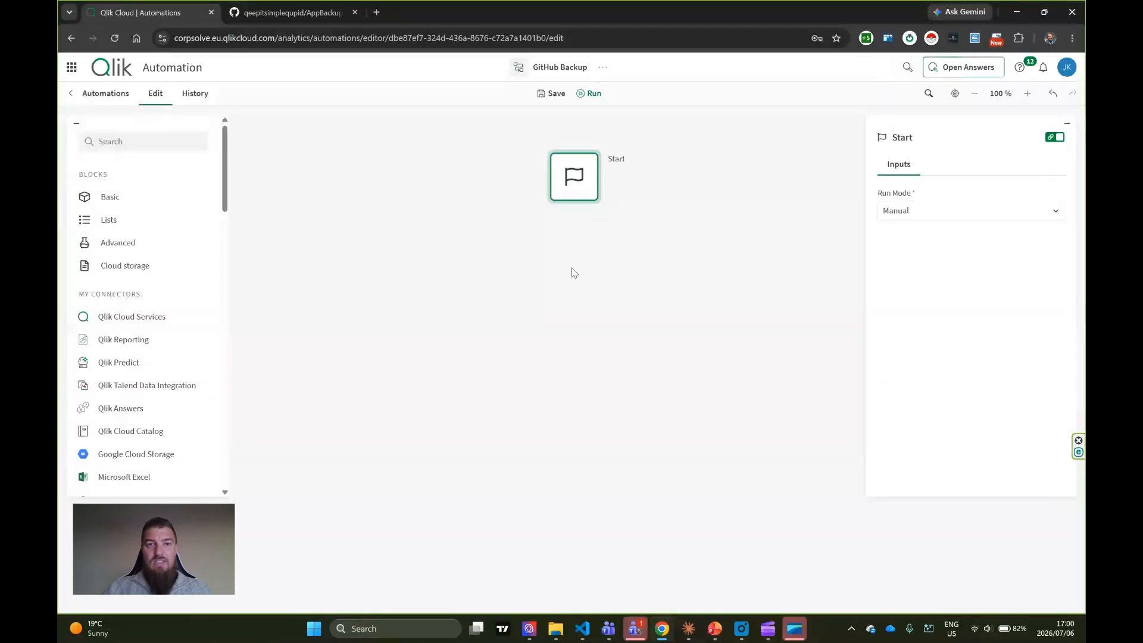
{"action": "left_click_drag", "start_coordinate": [569, 191], "coordinate": [563, 197]}
{"action": "left_click", "coordinate": [541, 280]}
{"action": "left_click", "coordinate": [573, 201]}
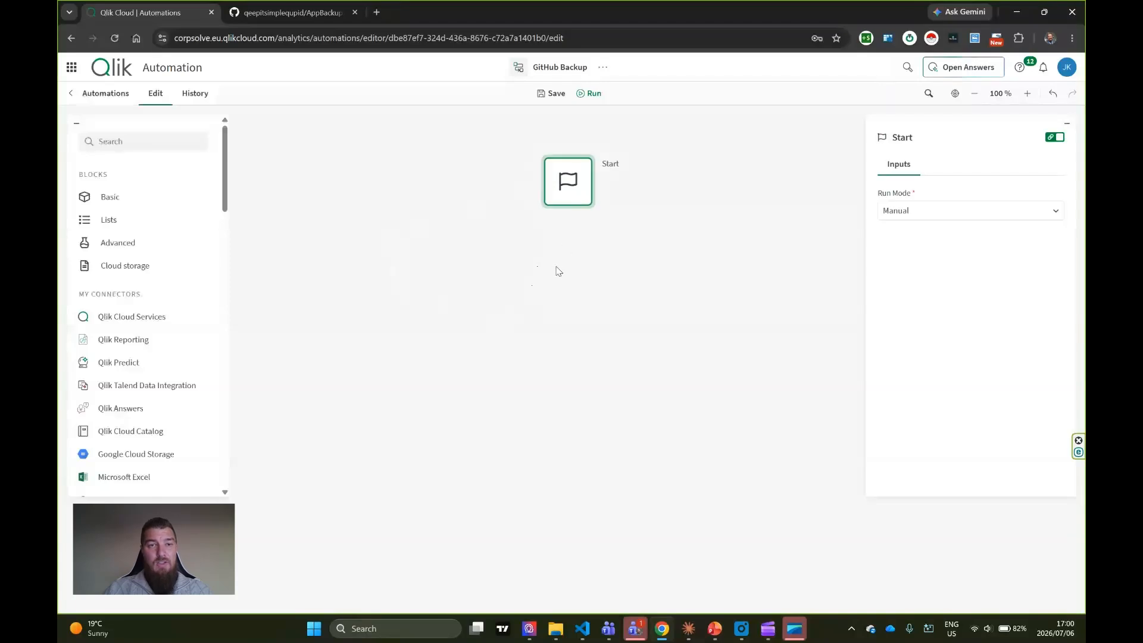
{"action": "left_click", "coordinate": [155, 142]}
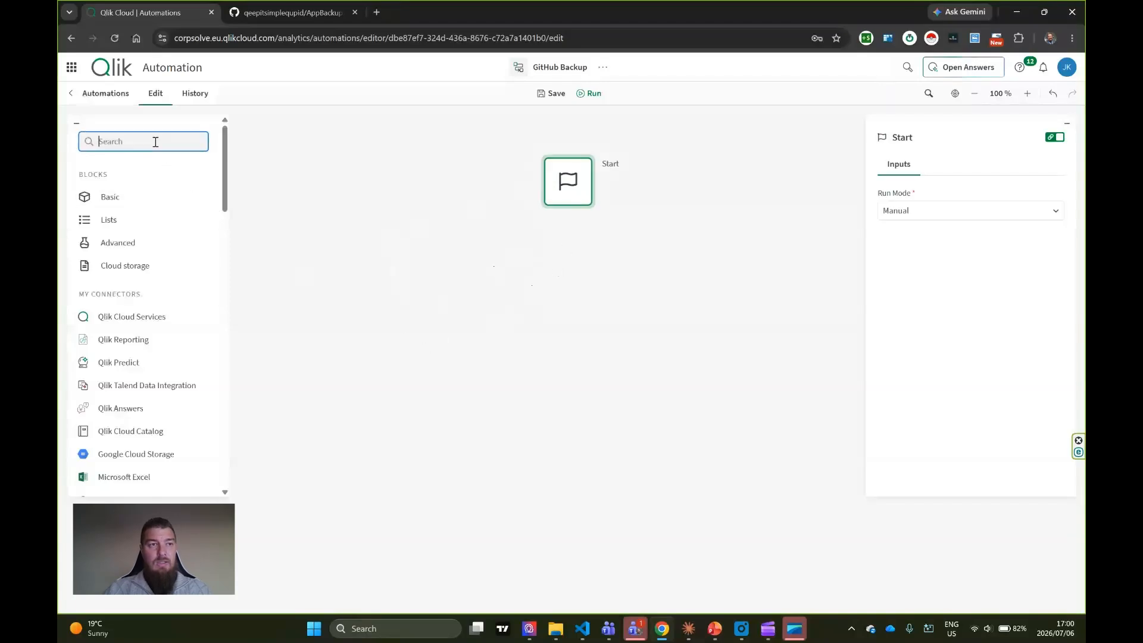
{"action": "left_click", "coordinate": [173, 324]}
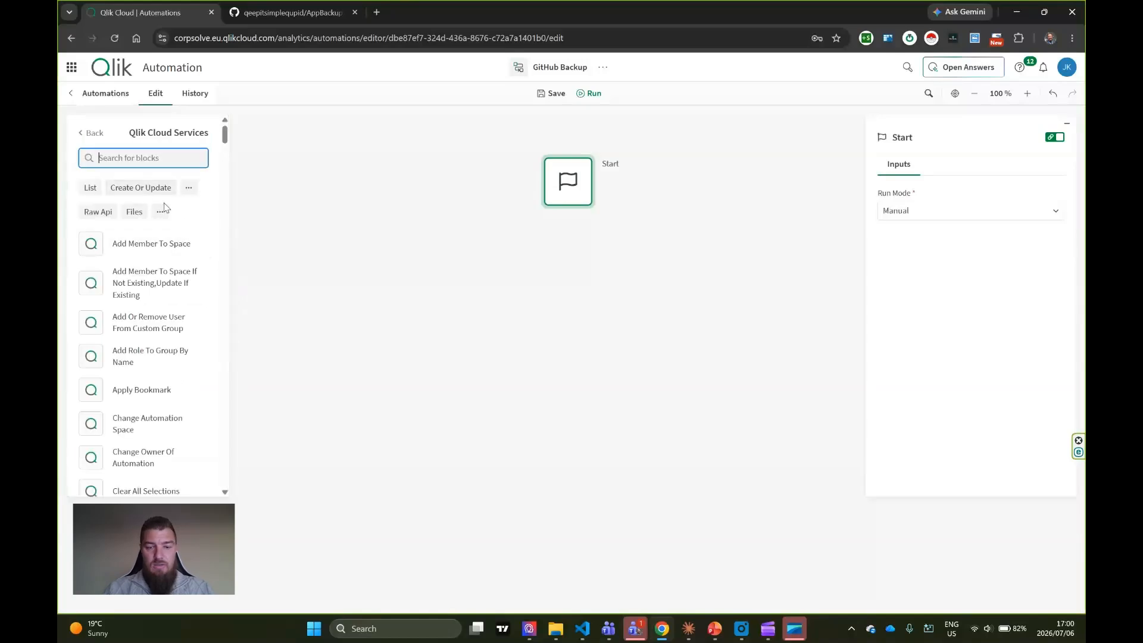
{"action": "type", "text": "infor"}
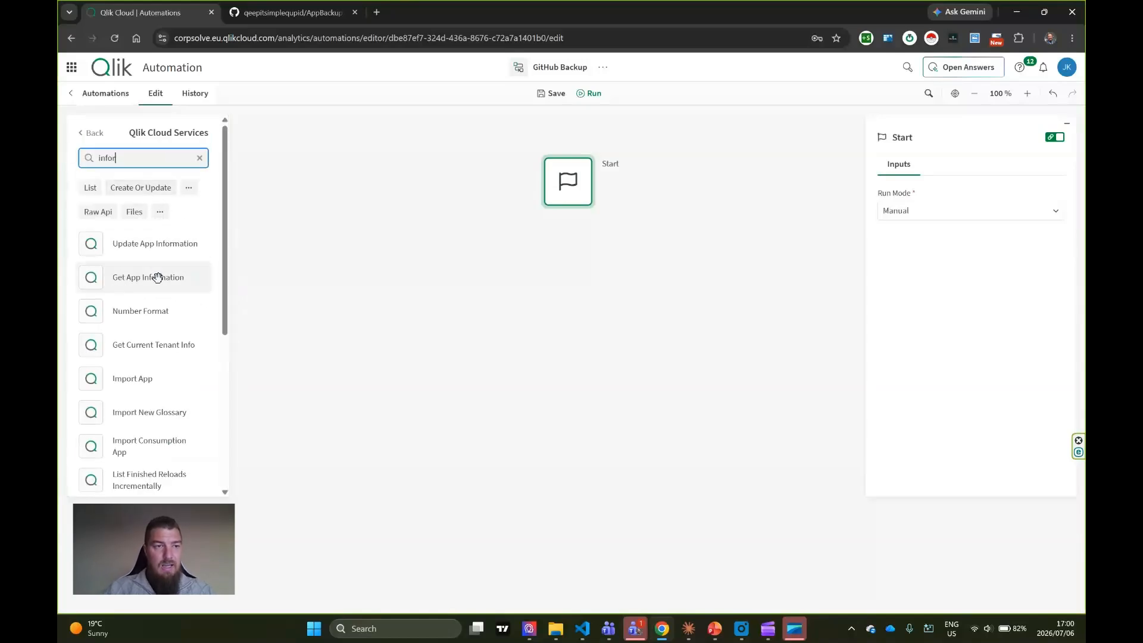
{"action": "left_click_drag", "start_coordinate": [136, 280], "coordinate": [596, 226]}
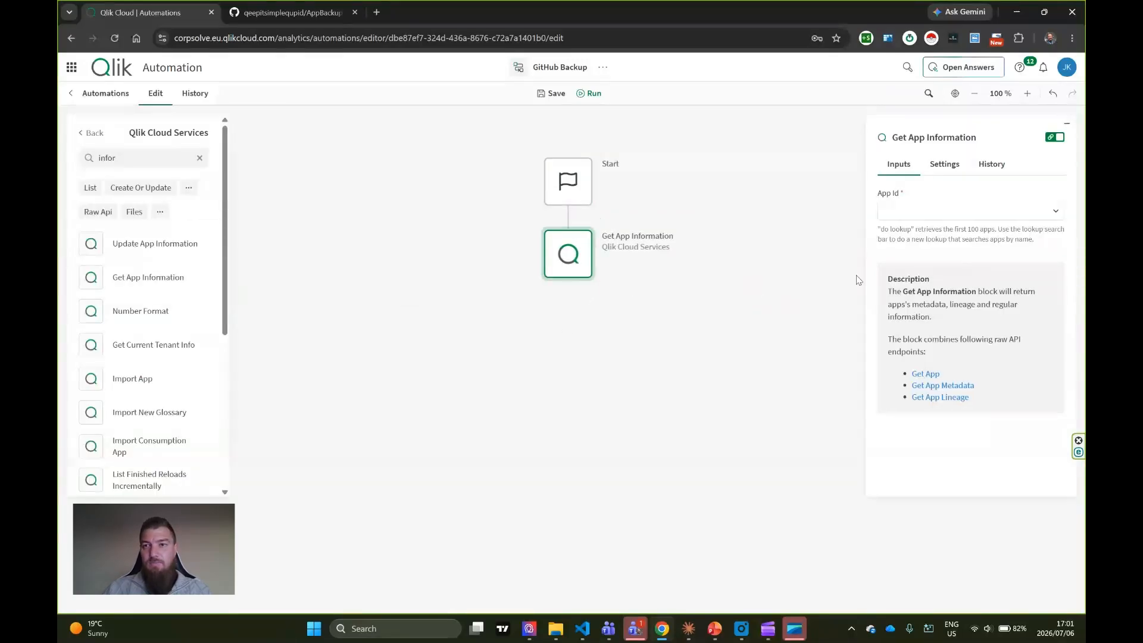
Step: Look up apps matching "corpsolve" for the Get App Information block's App Id and choose CorpsolveCalendar, not its backup copy
{"action": "left_click", "coordinate": [1058, 212]}
{"action": "left_click", "coordinate": [974, 239]}
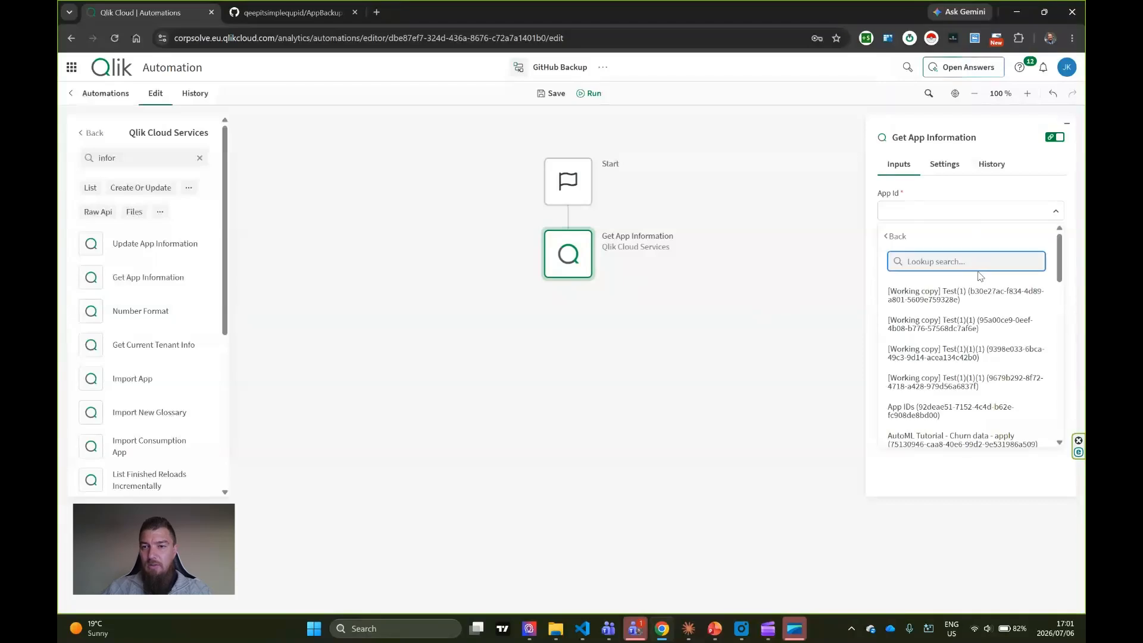
{"action": "left_click", "coordinate": [962, 267]}
{"action": "type", "text": "corpsolve"}
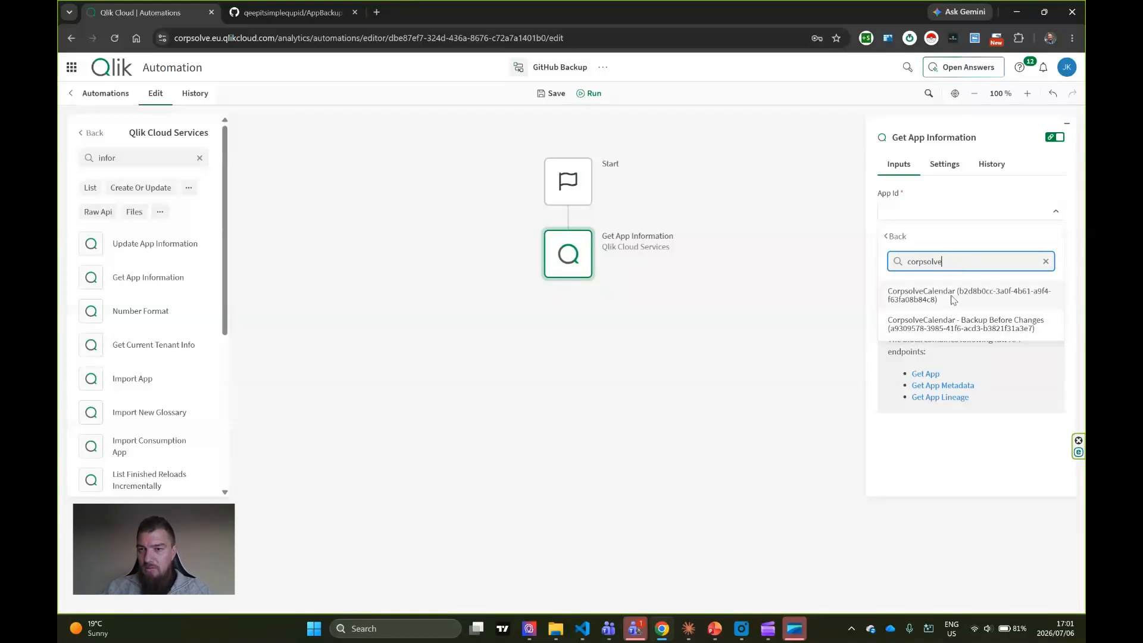
{"action": "left_click", "coordinate": [960, 298]}
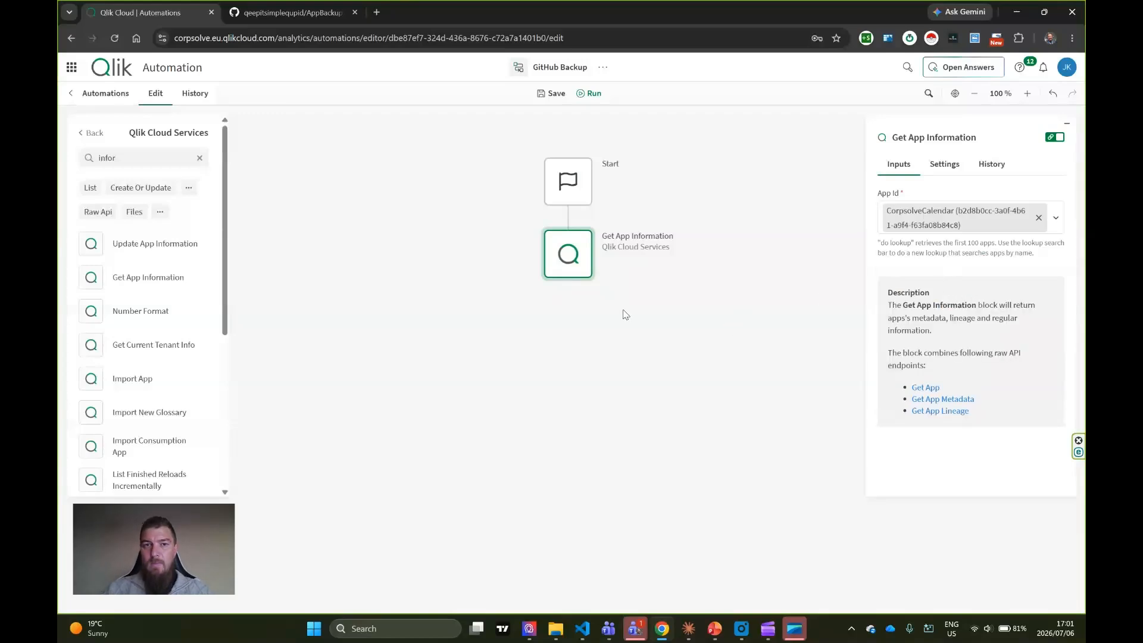
Step: Test run the Get App Information block and examine the input and output data in its run history
{"action": "mouse_move", "coordinate": [551, 276]}
{"action": "left_click", "coordinate": [525, 236]}
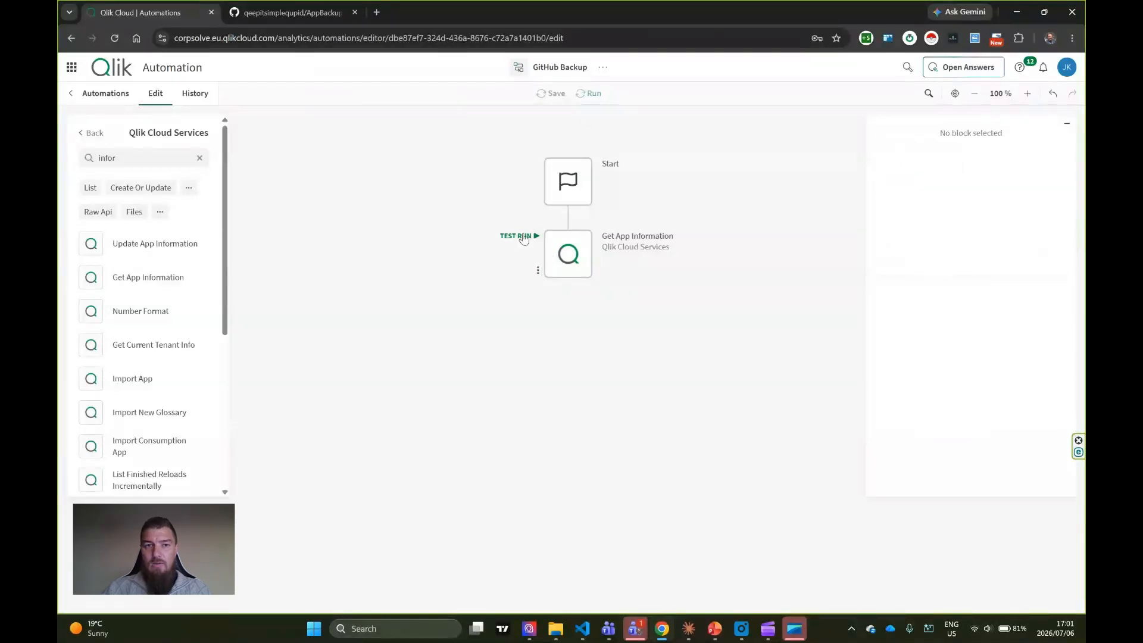
{"action": "mouse_move", "coordinate": [588, 266]}
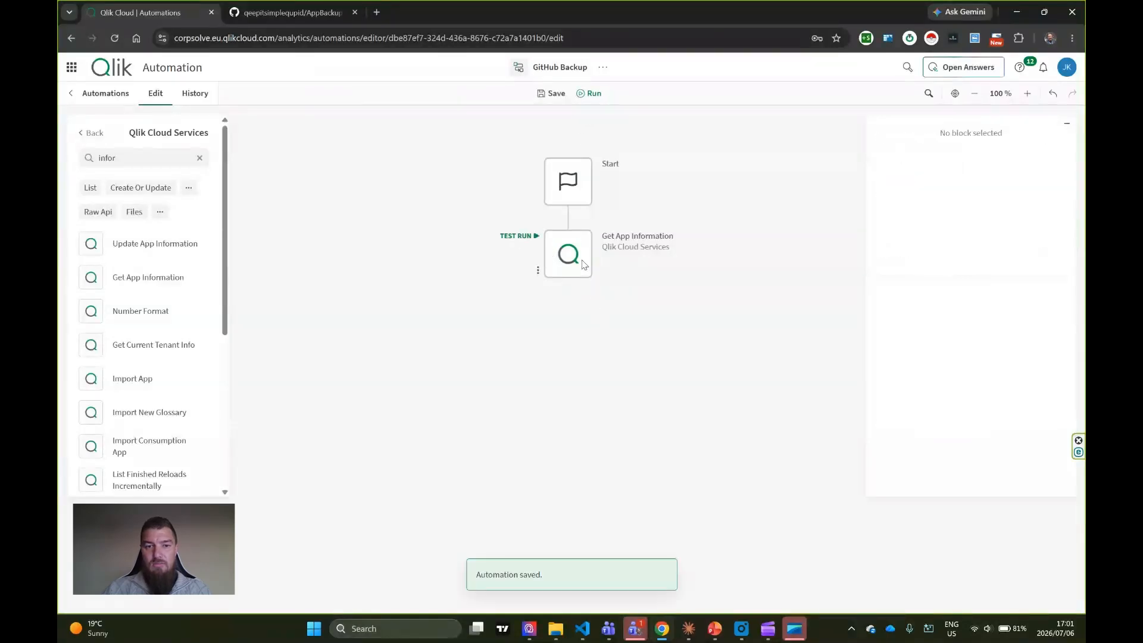
{"action": "left_click", "coordinate": [582, 267]}
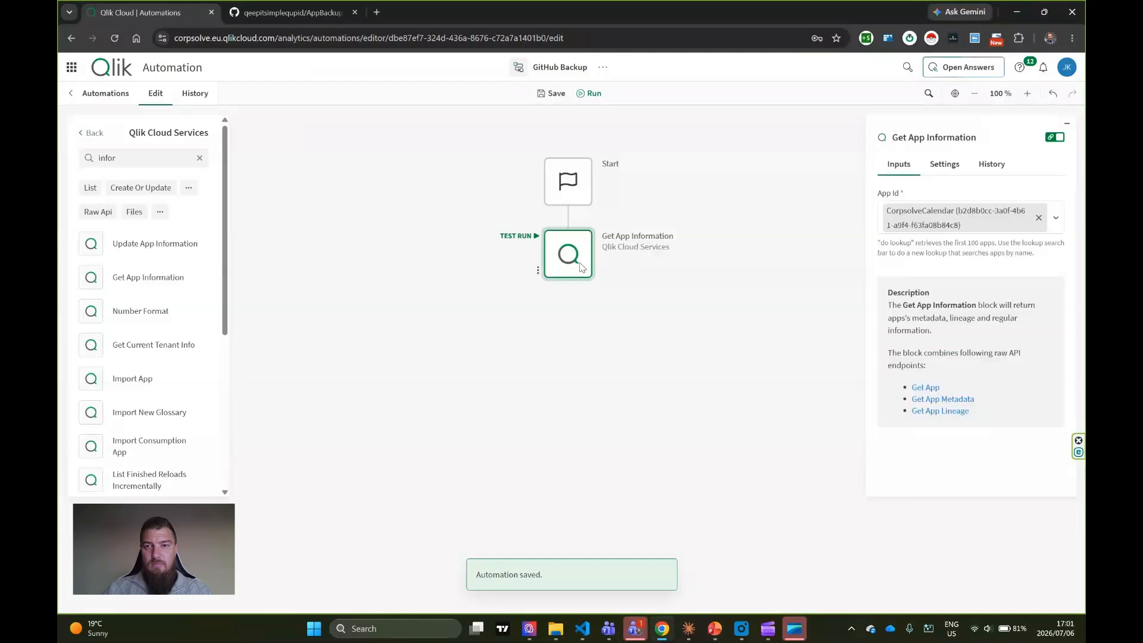
{"action": "left_click", "coordinate": [993, 167]}
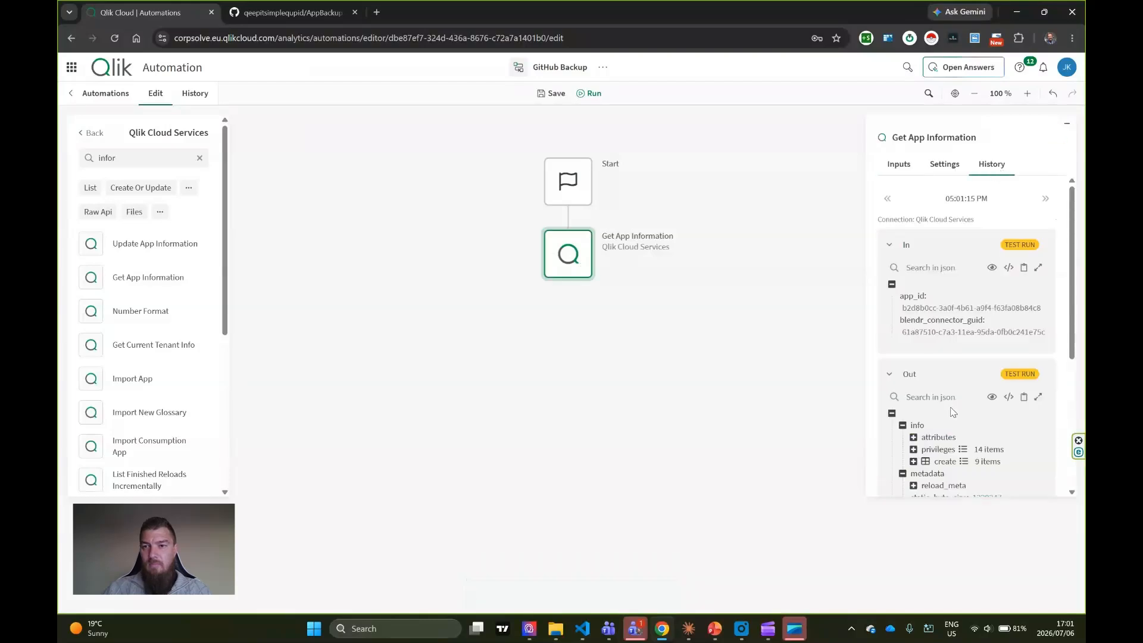
{"action": "scroll", "coordinate": [924, 297], "scroll_direction": "down", "scroll_amount": 3}
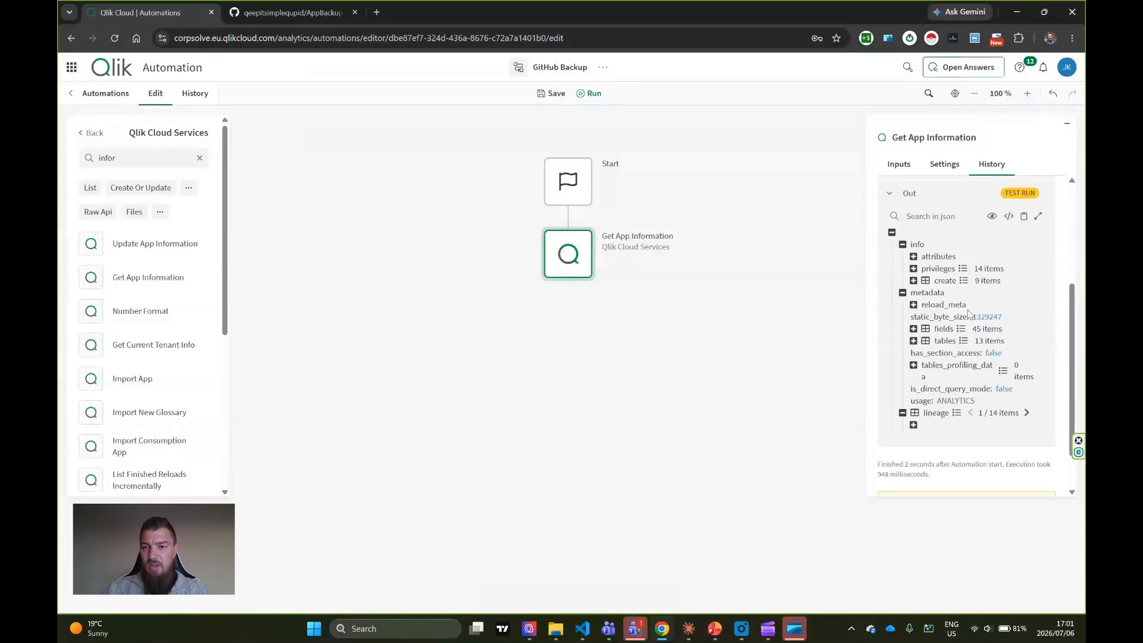
{"action": "scroll", "coordinate": [960, 415], "scroll_direction": "up", "scroll_amount": 2}
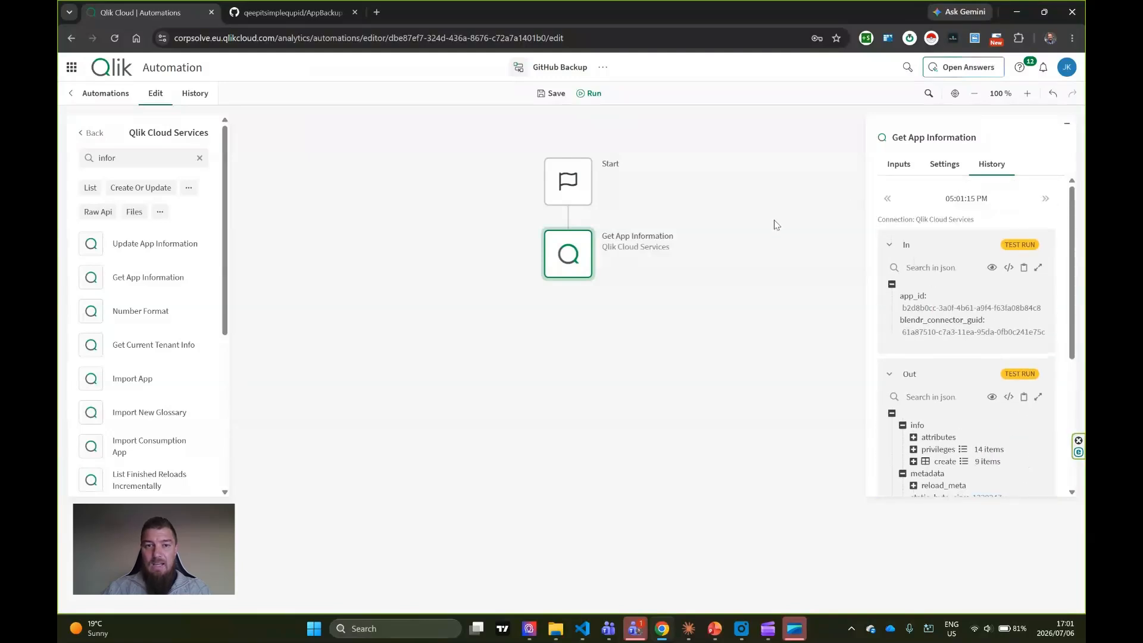
{"action": "left_click", "coordinate": [778, 226]}
Step: Find the GitHub connector's Create Or Update File Content block and add it below Get App Information
{"action": "left_click", "coordinate": [200, 158]}
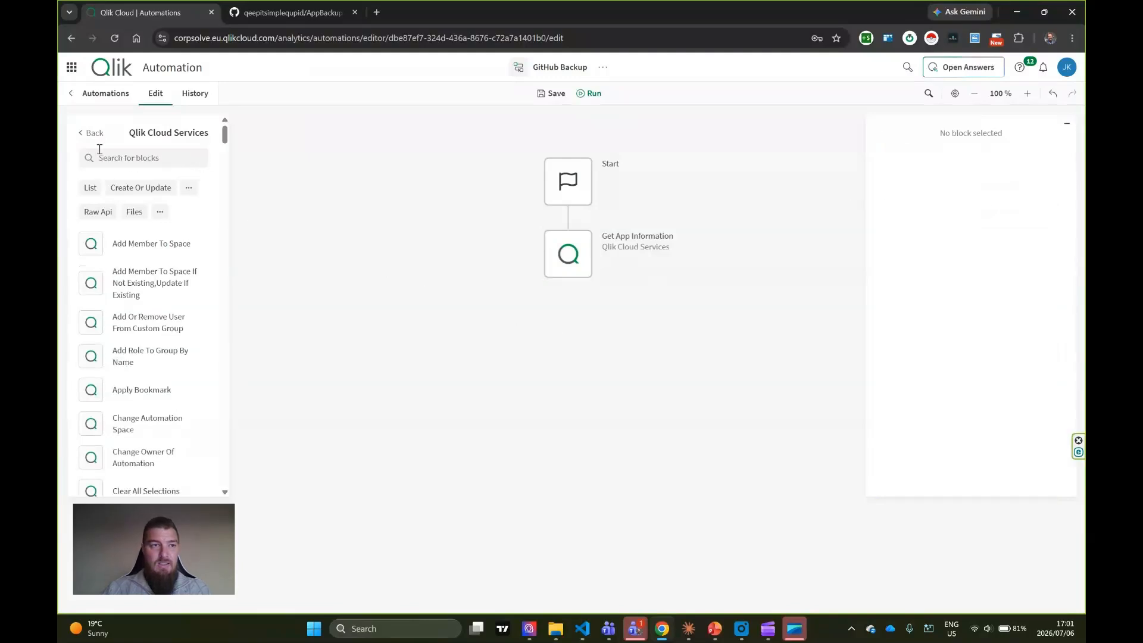
{"action": "left_click", "coordinate": [94, 140]}
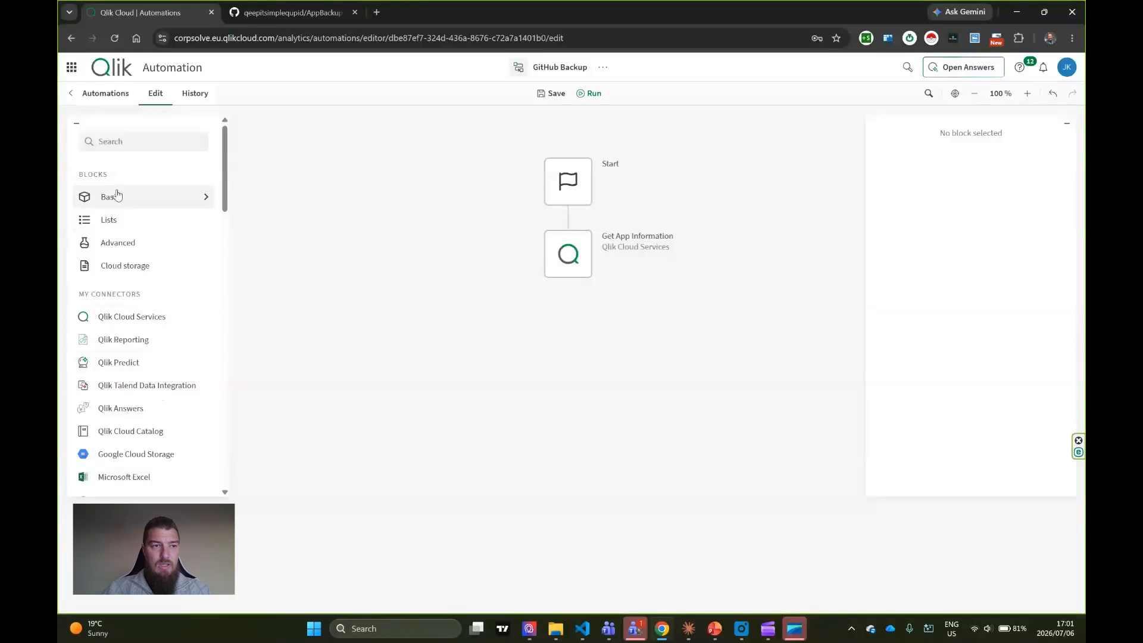
{"action": "scroll", "coordinate": [131, 230], "scroll_direction": "down", "scroll_amount": 12}
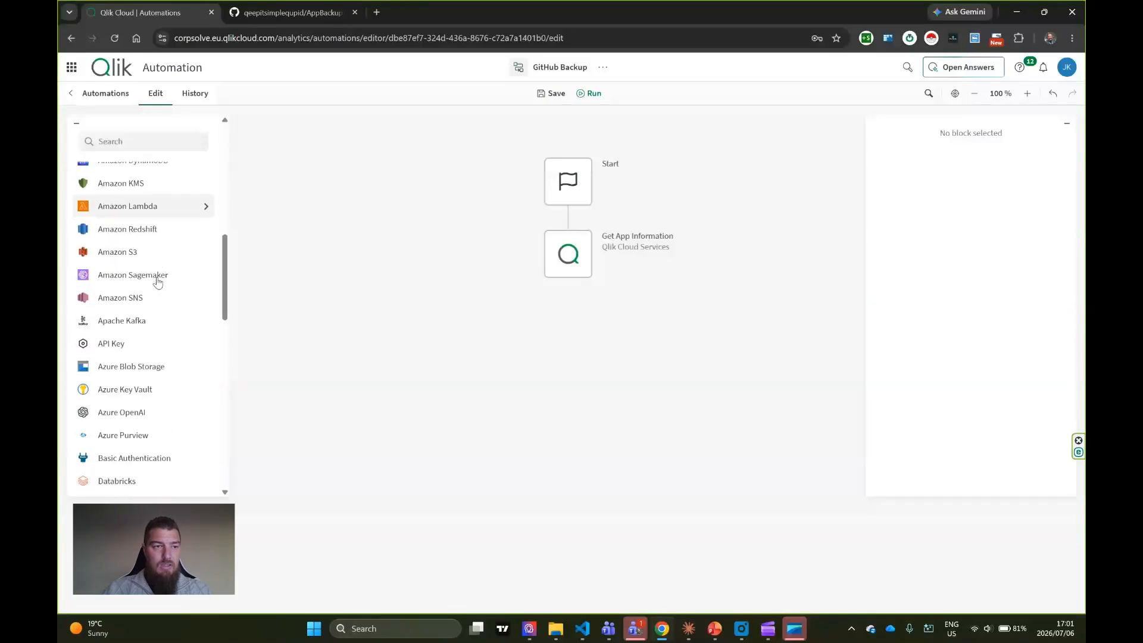
{"action": "scroll", "coordinate": [154, 291], "scroll_direction": "down", "scroll_amount": 3}
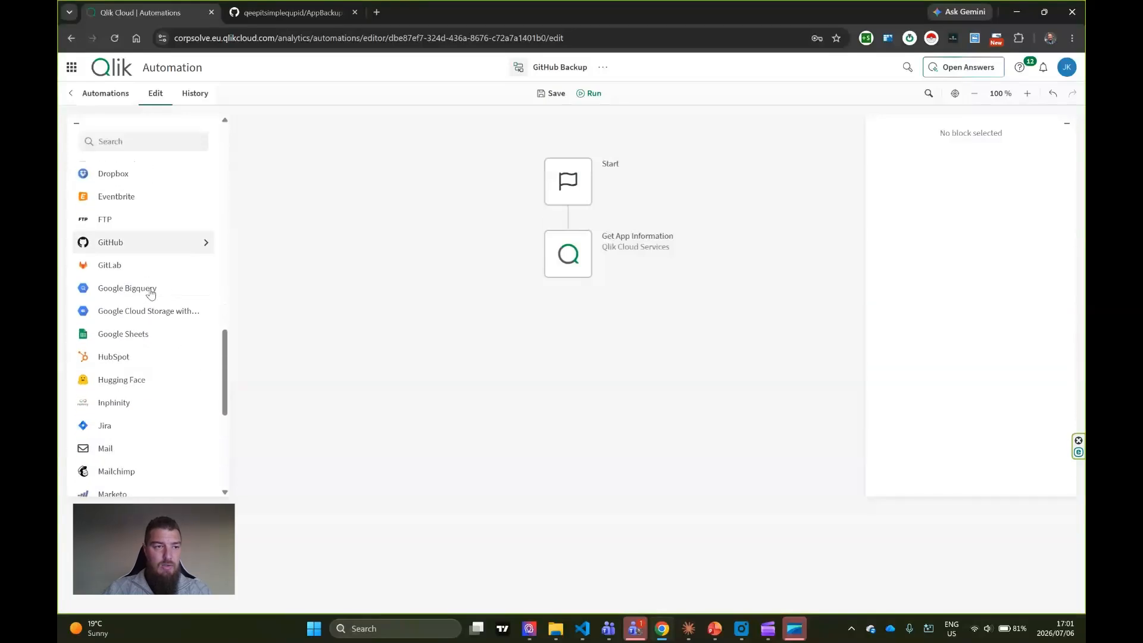
{"action": "left_click", "coordinate": [116, 248]}
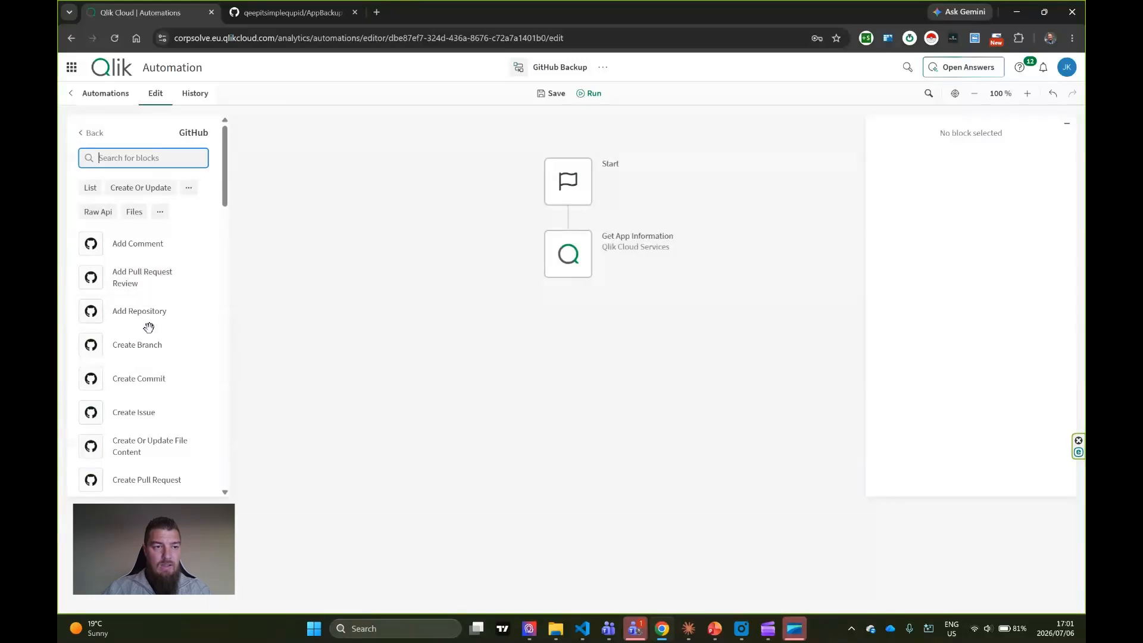
{"action": "scroll", "coordinate": [145, 369], "scroll_direction": "down", "scroll_amount": 2}
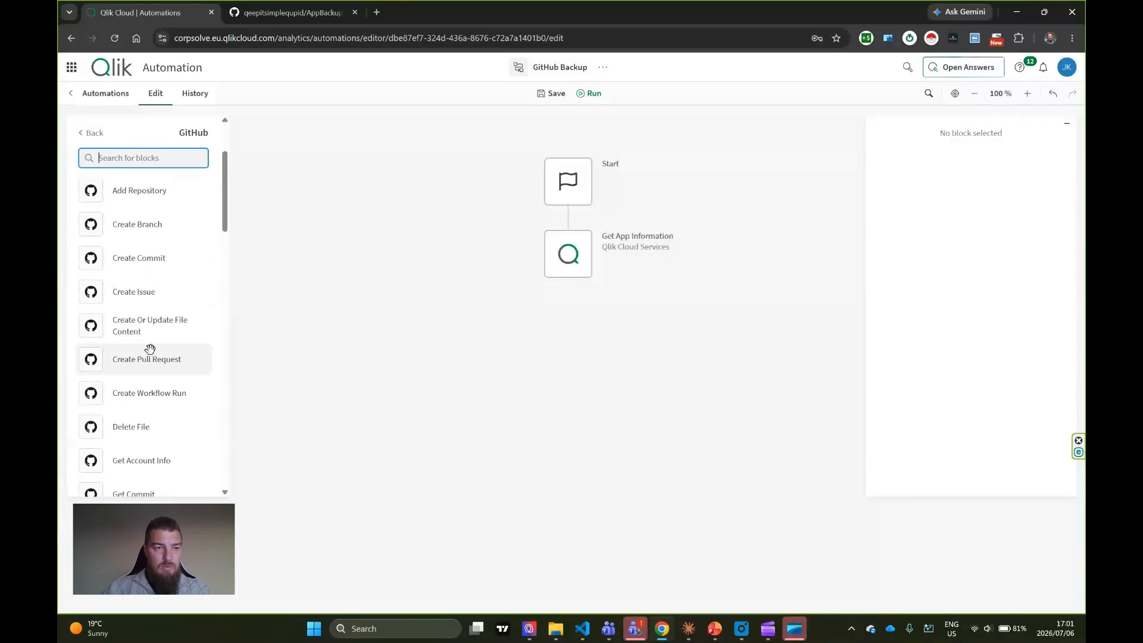
{"action": "scroll", "coordinate": [145, 317], "scroll_direction": "down", "scroll_amount": 1}
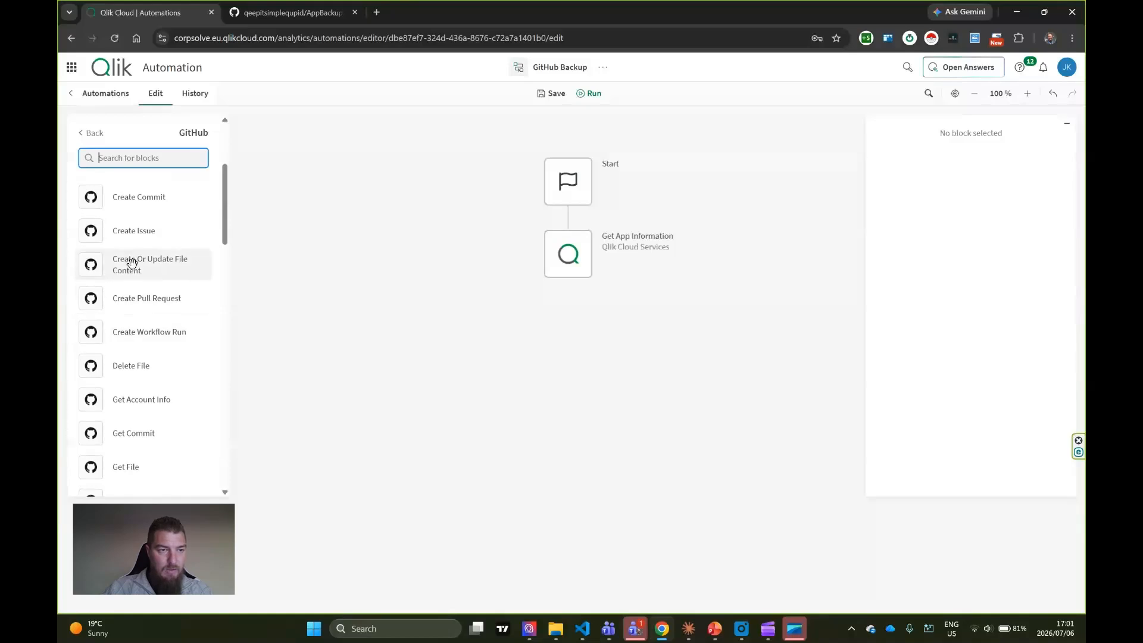
{"action": "scroll", "coordinate": [133, 268], "scroll_direction": "down", "scroll_amount": 3}
{"action": "scroll", "coordinate": [128, 250], "scroll_direction": "up", "scroll_amount": 3}
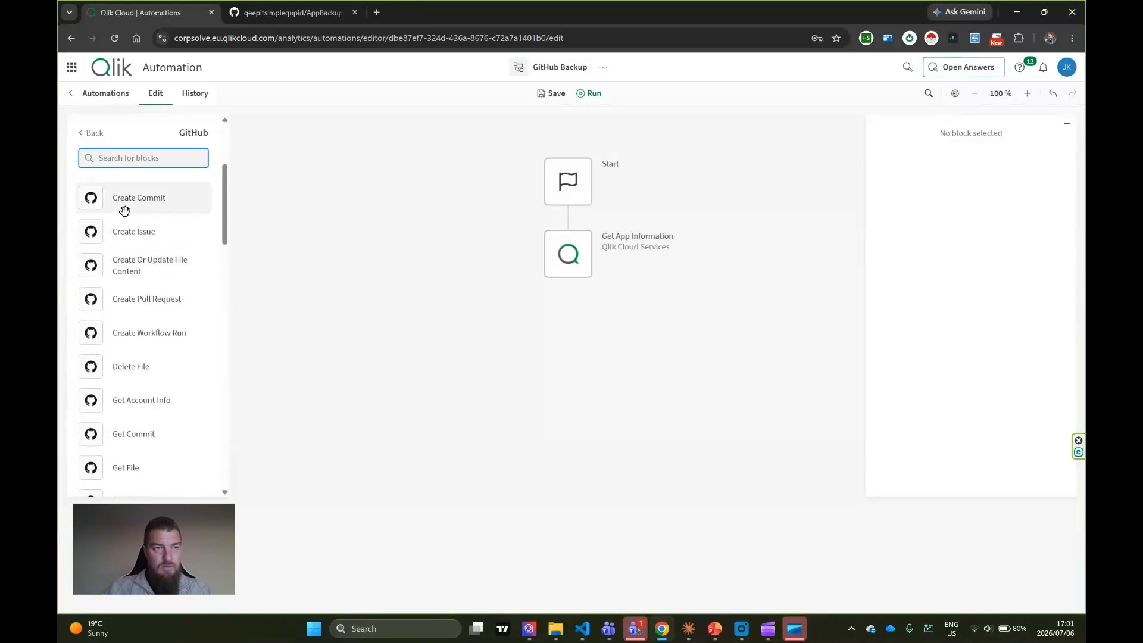
{"action": "type", "text": "create"}
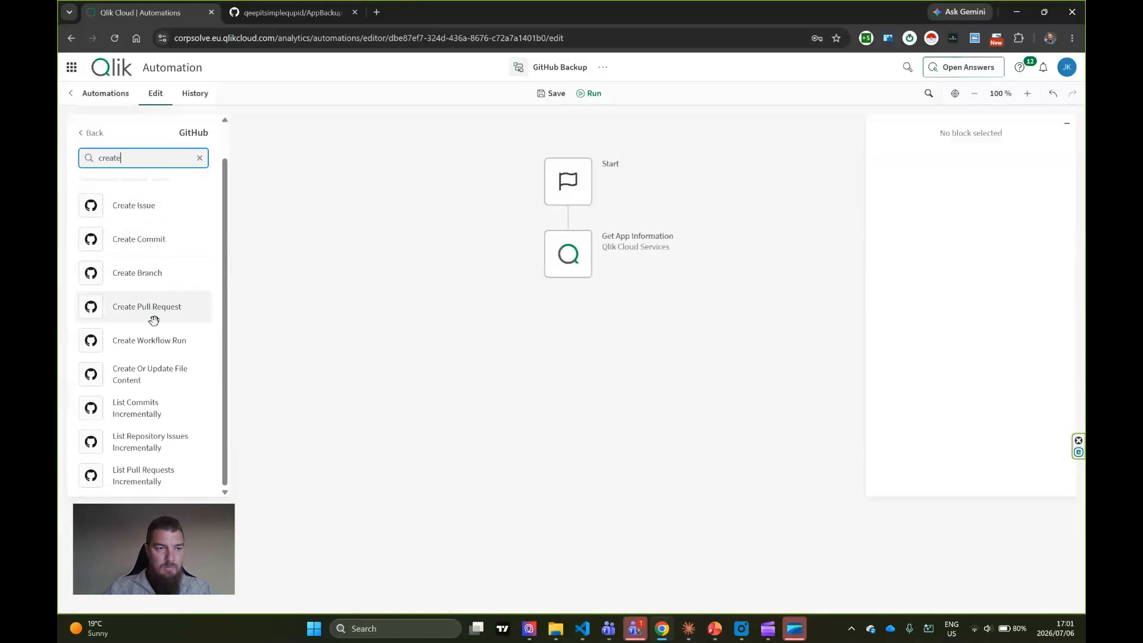
{"action": "left_click_drag", "start_coordinate": [131, 376], "coordinate": [583, 302]}
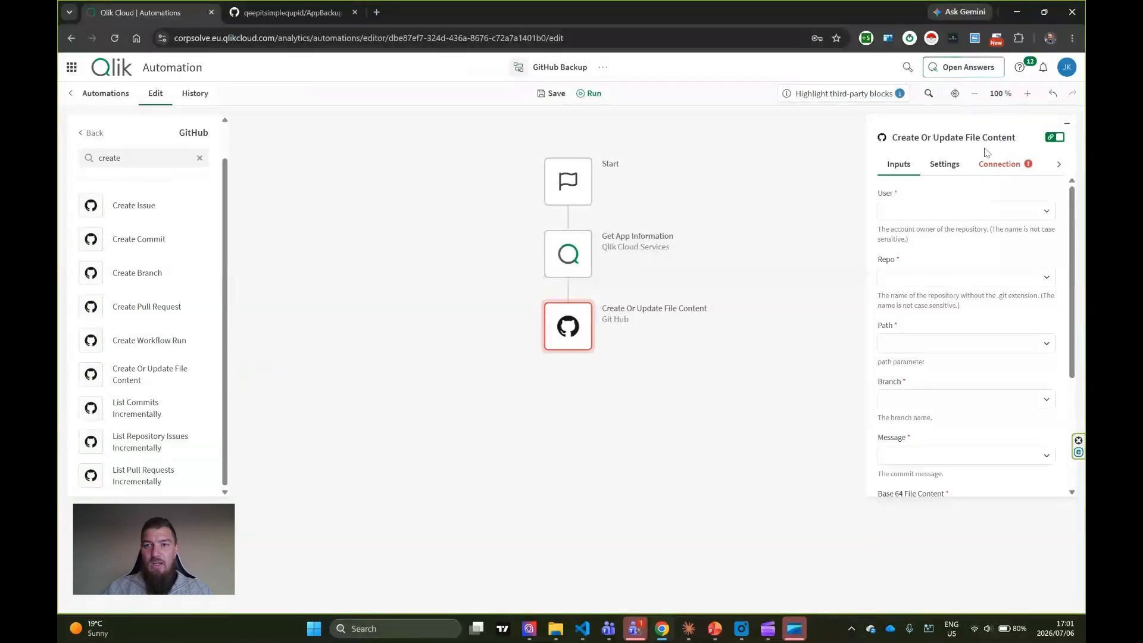
Step: Create a connection named GitHub in the Personal space and assign it to the Create Or Update File Content block
{"action": "left_click", "coordinate": [1007, 165]}
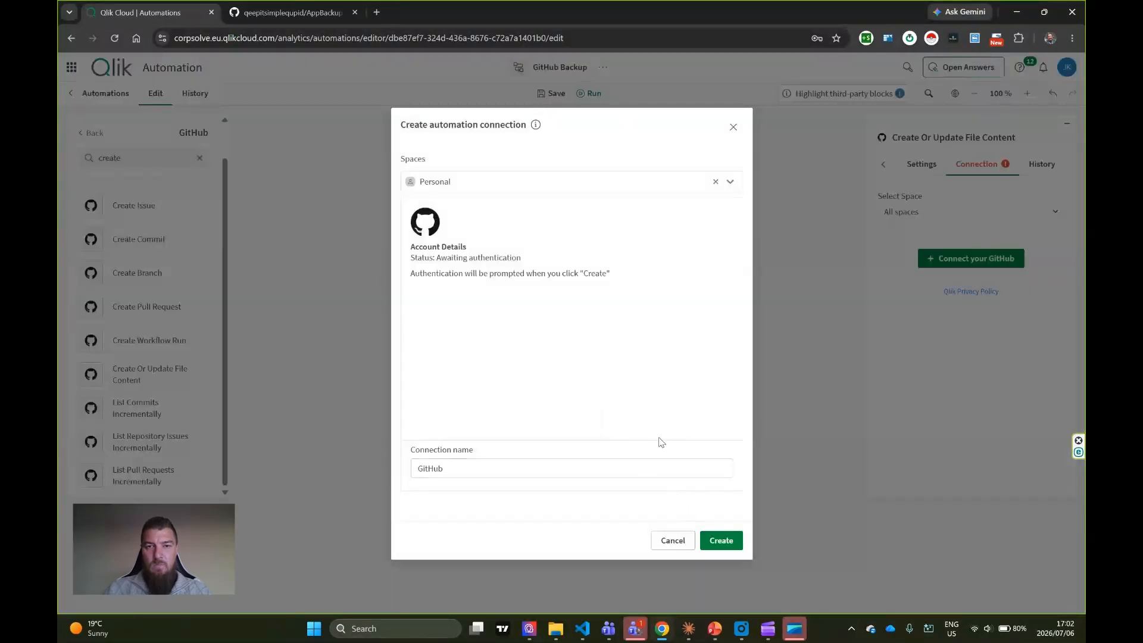
{"action": "left_click", "coordinate": [722, 542]}
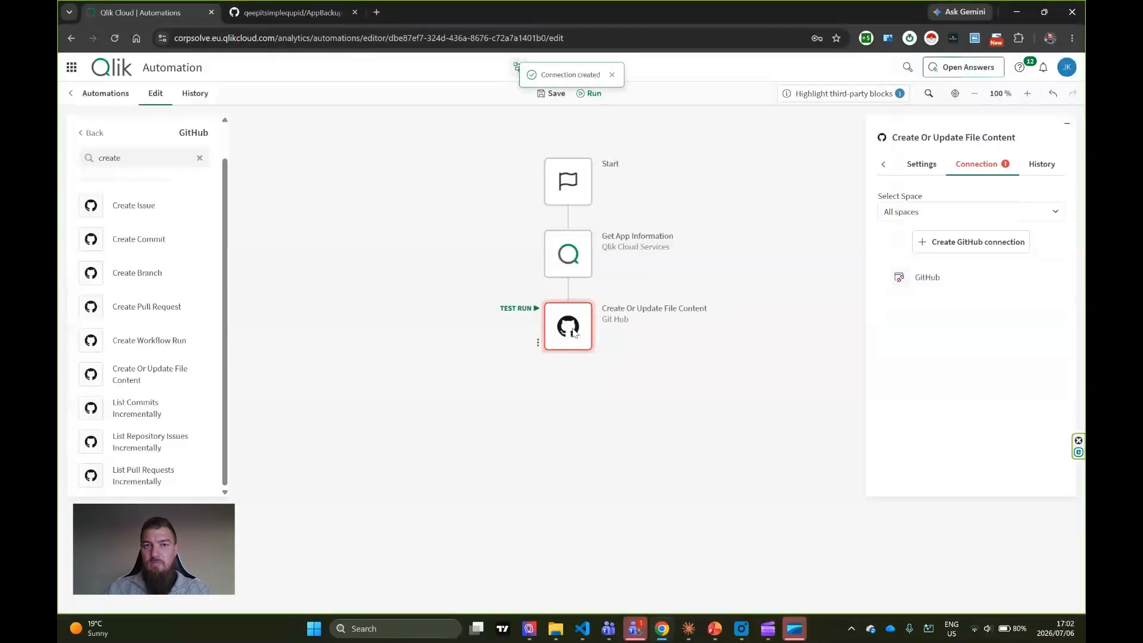
{"action": "left_click", "coordinate": [936, 280]}
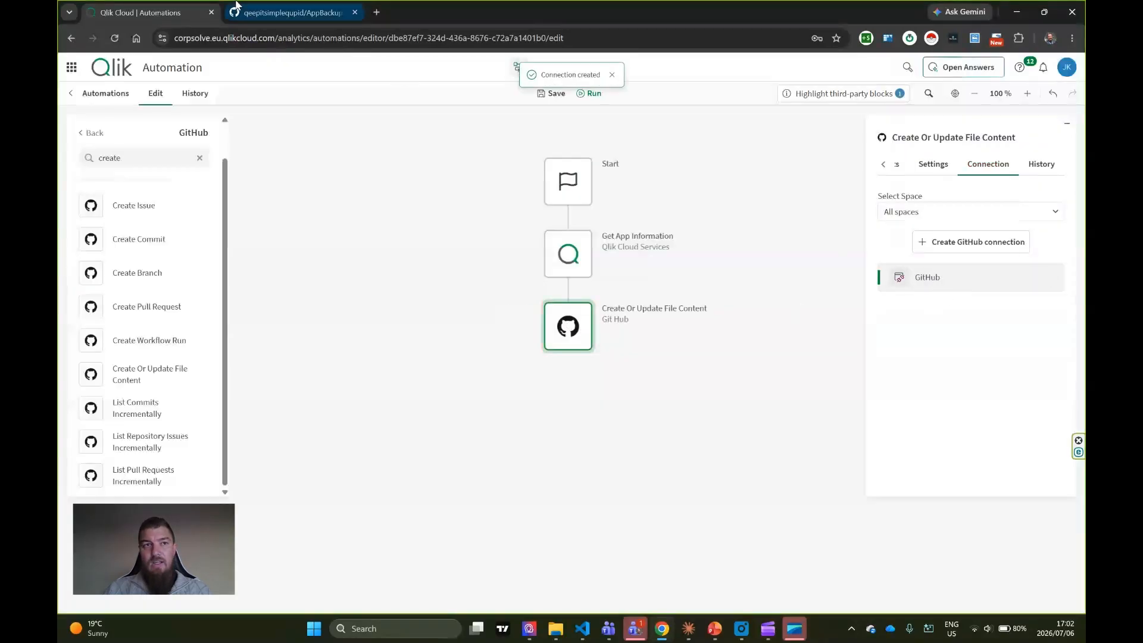
{"action": "left_click", "coordinate": [289, 13]}
{"action": "left_click", "coordinate": [180, 12]}
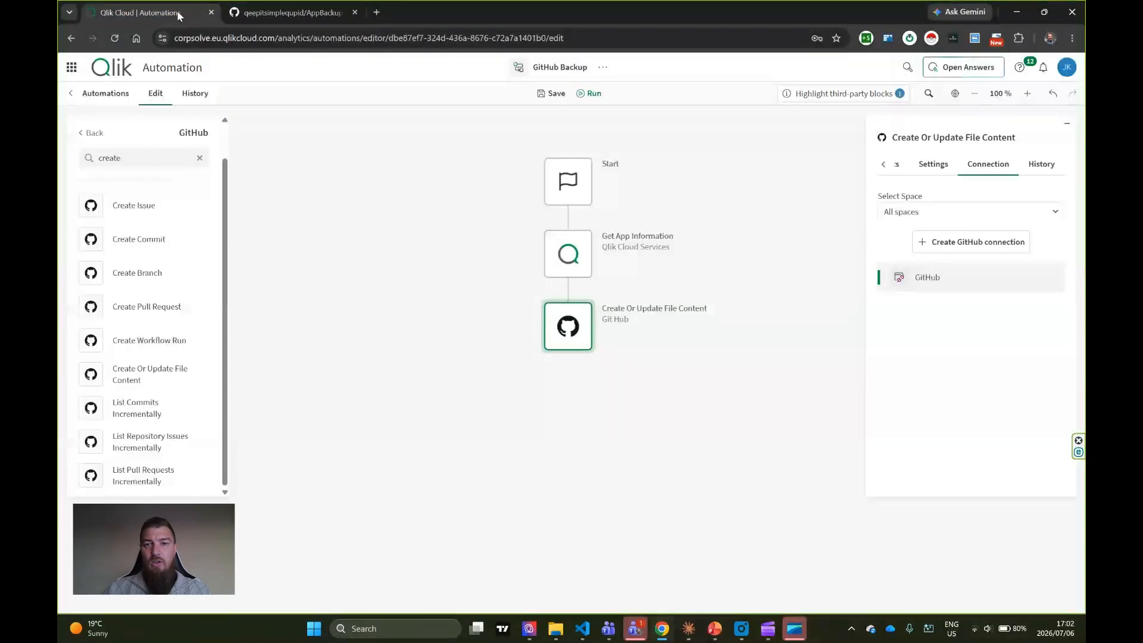
{"action": "mouse_move", "coordinate": [560, 242]}
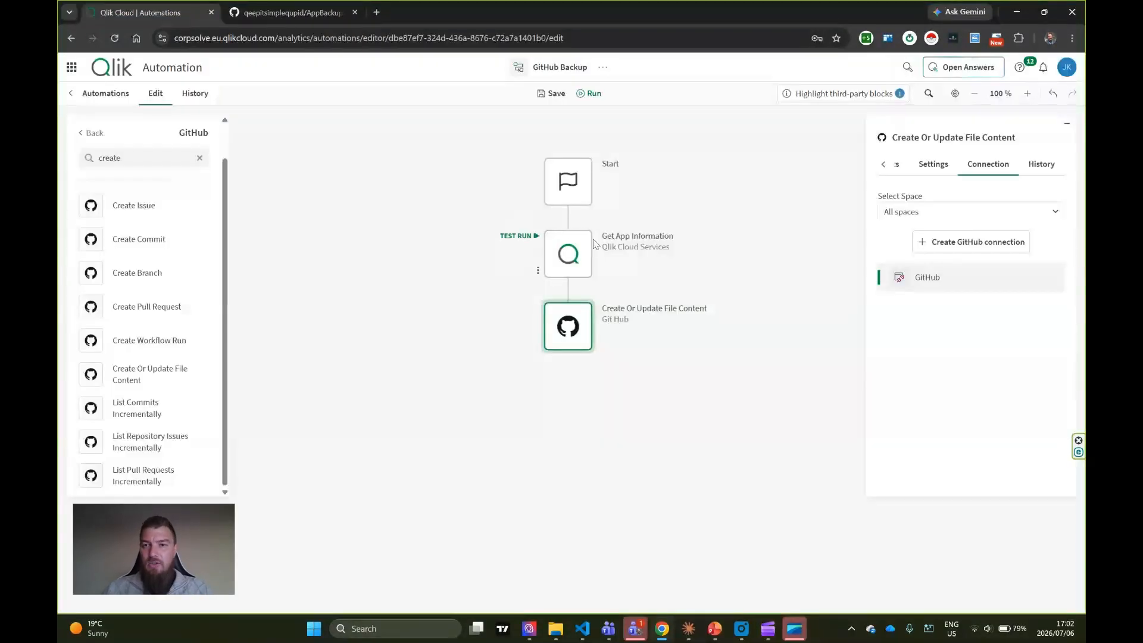
{"action": "left_click", "coordinate": [960, 282]}
{"action": "left_click", "coordinate": [961, 282]}
{"action": "left_click", "coordinate": [962, 289]}
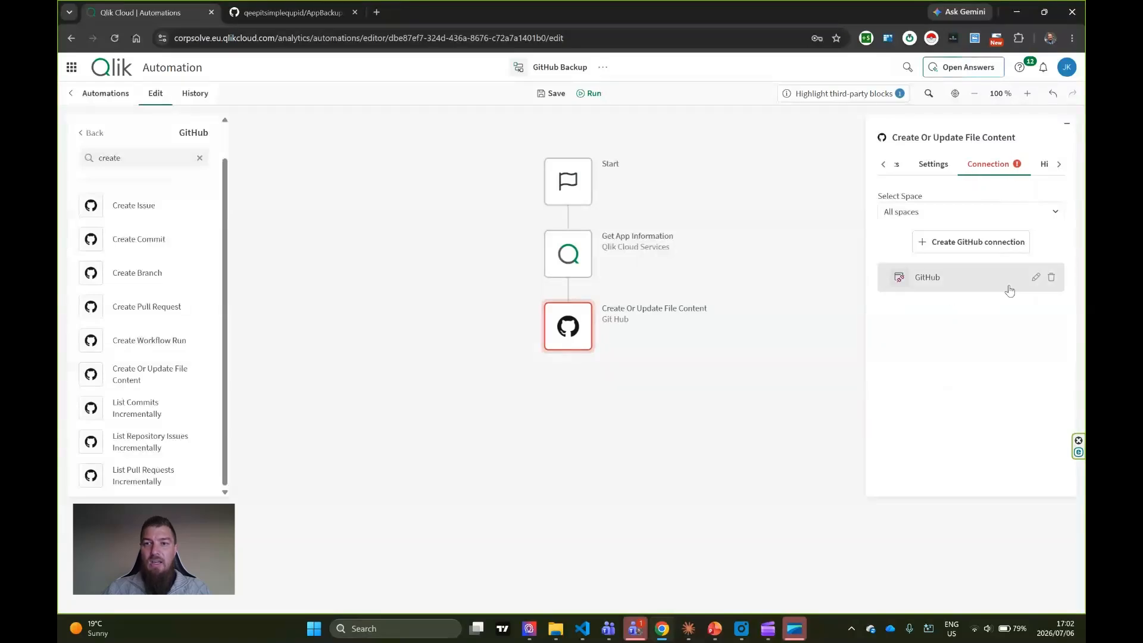
{"action": "left_click", "coordinate": [980, 281]}
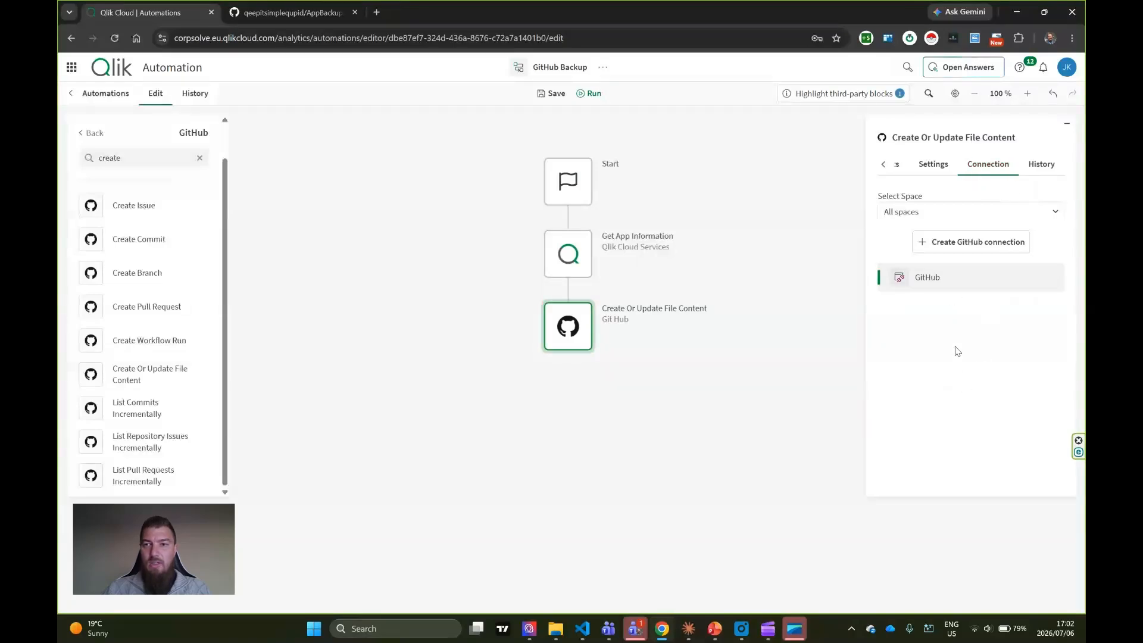
Step: Look up and assign the connected GitHub account as User and AppBackups as Repo for the Create Or Update File Content block
{"action": "left_click", "coordinate": [883, 165]}
{"action": "left_click", "coordinate": [887, 170]}
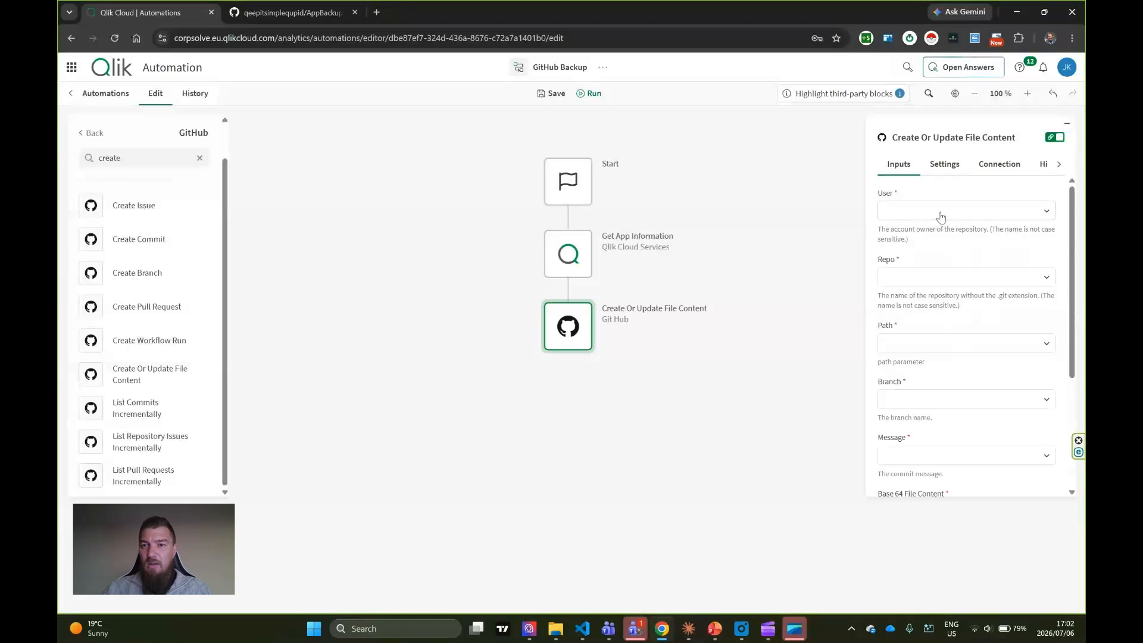
{"action": "left_click", "coordinate": [941, 217]}
{"action": "left_click", "coordinate": [954, 237]}
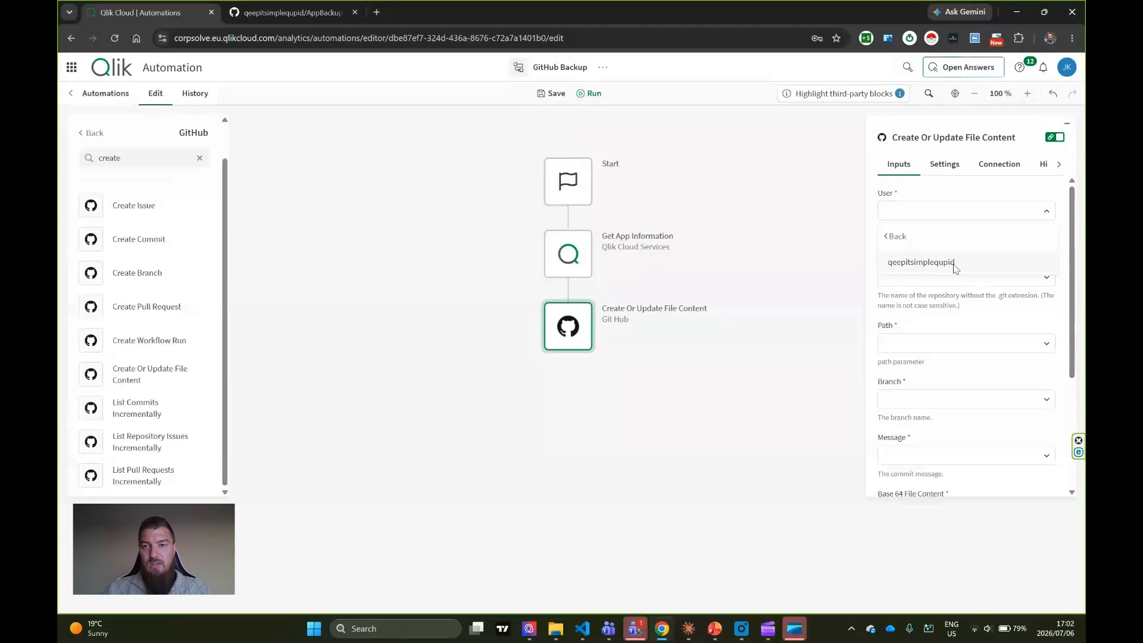
{"action": "left_click", "coordinate": [954, 265]}
{"action": "left_click", "coordinate": [959, 279]}
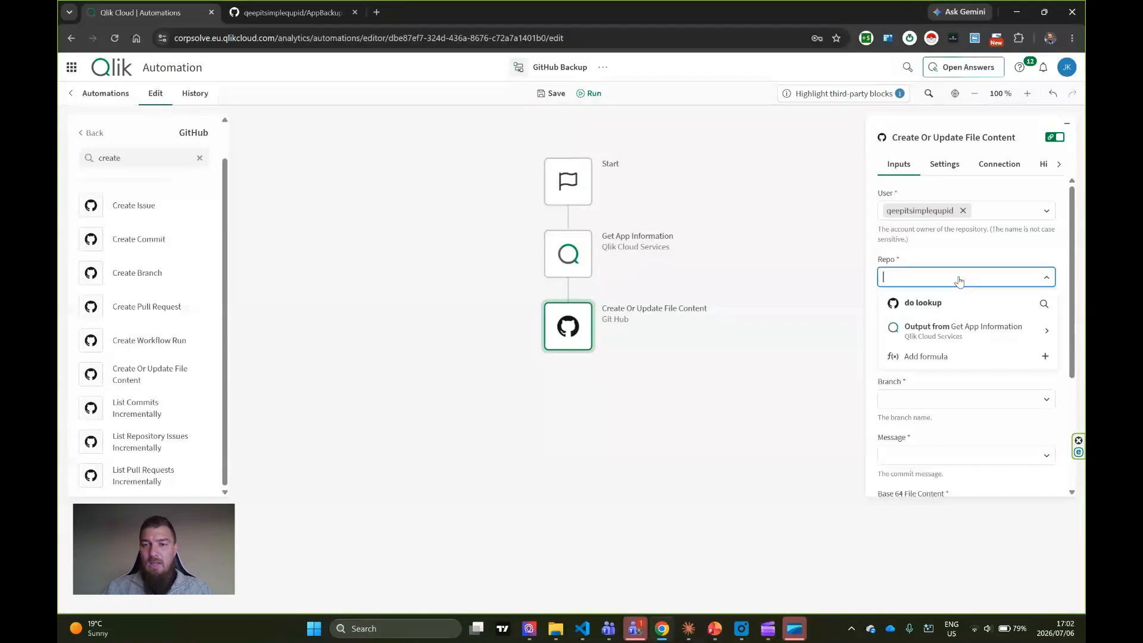
{"action": "left_click", "coordinate": [952, 302]}
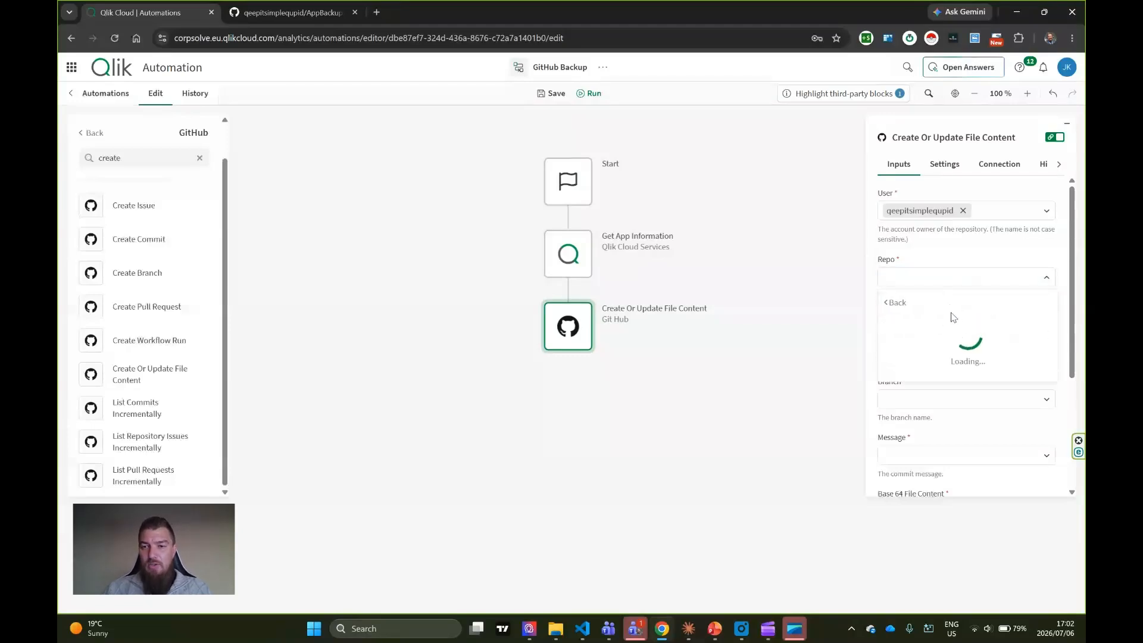
{"action": "left_click", "coordinate": [940, 363]}
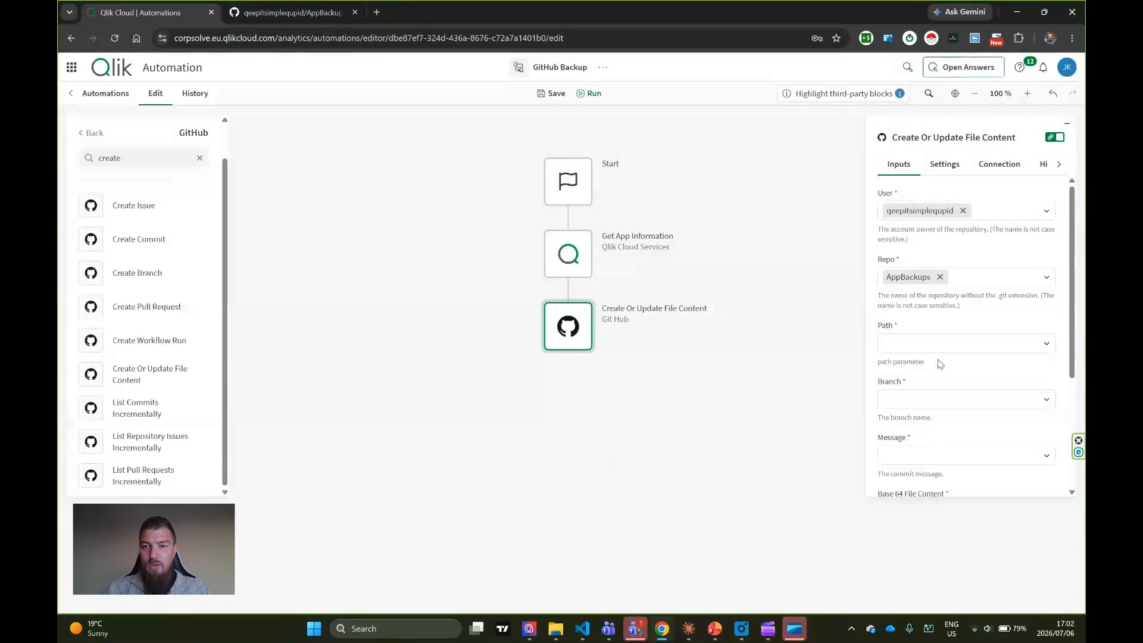
Step: Set the Path of the Create Or Update File Content block to "/"
{"action": "scroll", "coordinate": [943, 328], "scroll_direction": "down", "scroll_amount": 1}
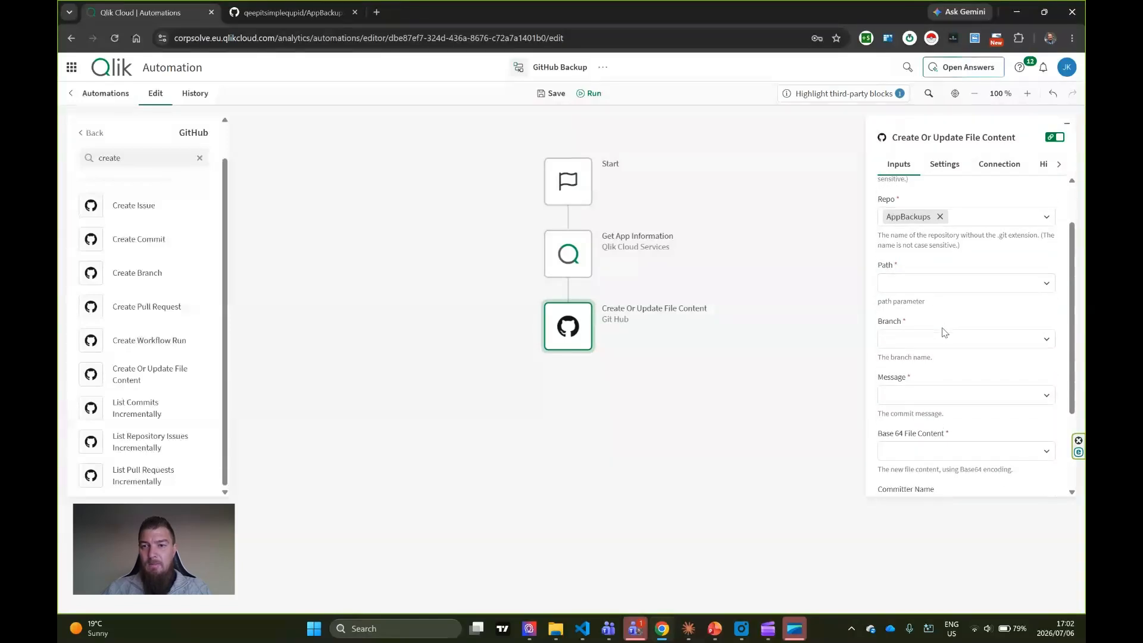
{"action": "left_click", "coordinate": [949, 290]}
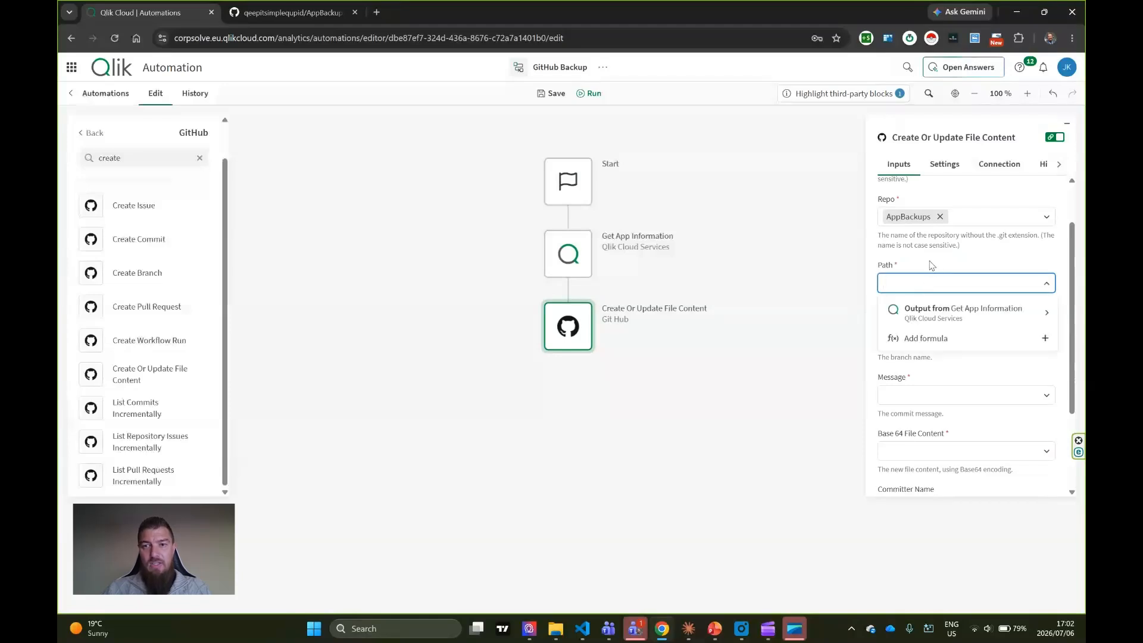
{"action": "type", "text": "/"}
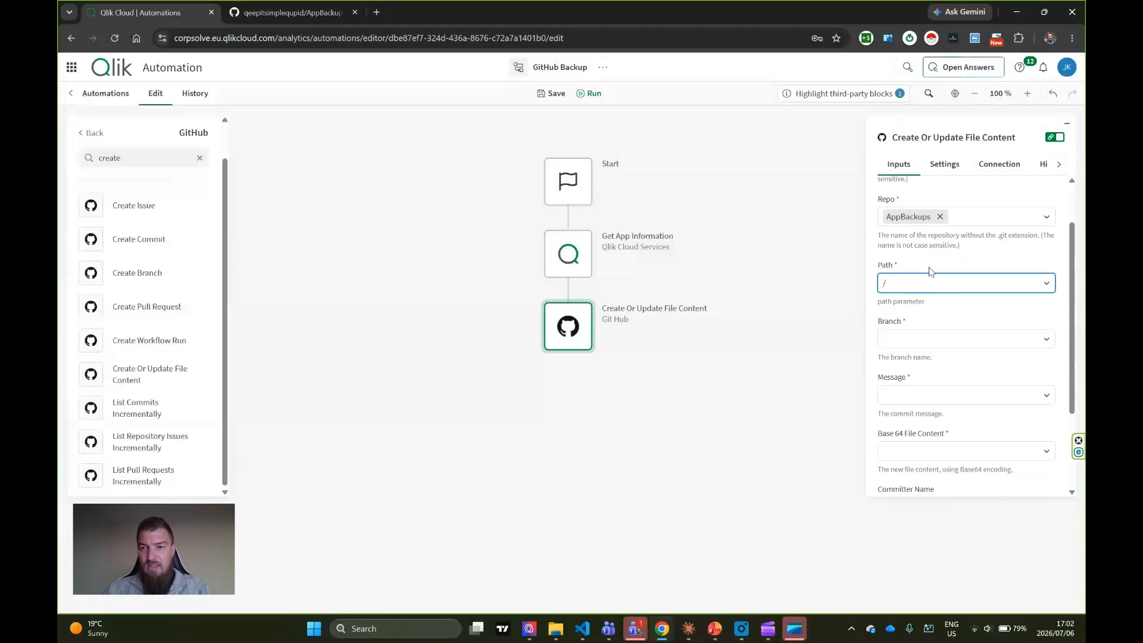
{"action": "left_click", "coordinate": [927, 272]}
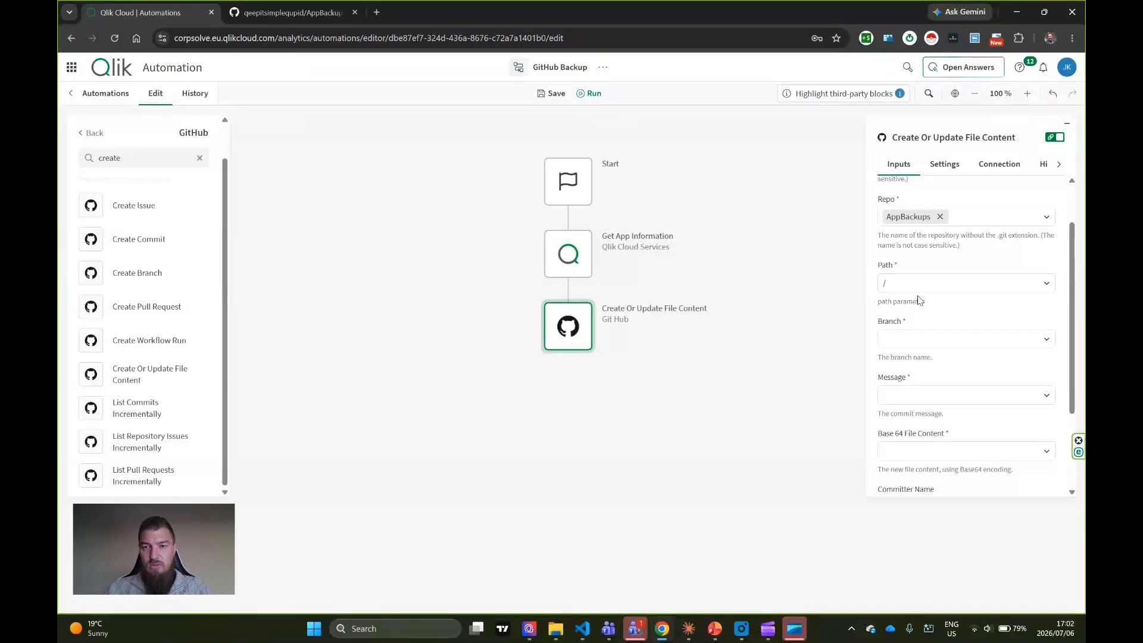
Step: Try to look up the AppBackups repository's branches for the Branch input of the Create Or Update File Content block
{"action": "scroll", "coordinate": [921, 304], "scroll_direction": "down", "scroll_amount": 1}
{"action": "left_click", "coordinate": [927, 281]}
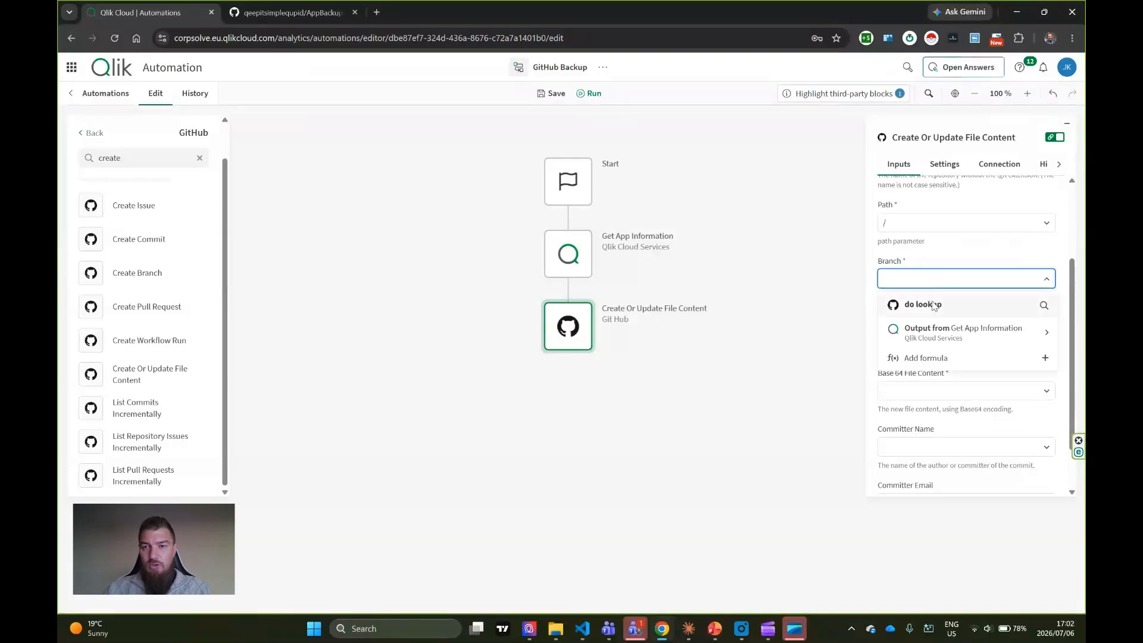
{"action": "left_click", "coordinate": [934, 305]}
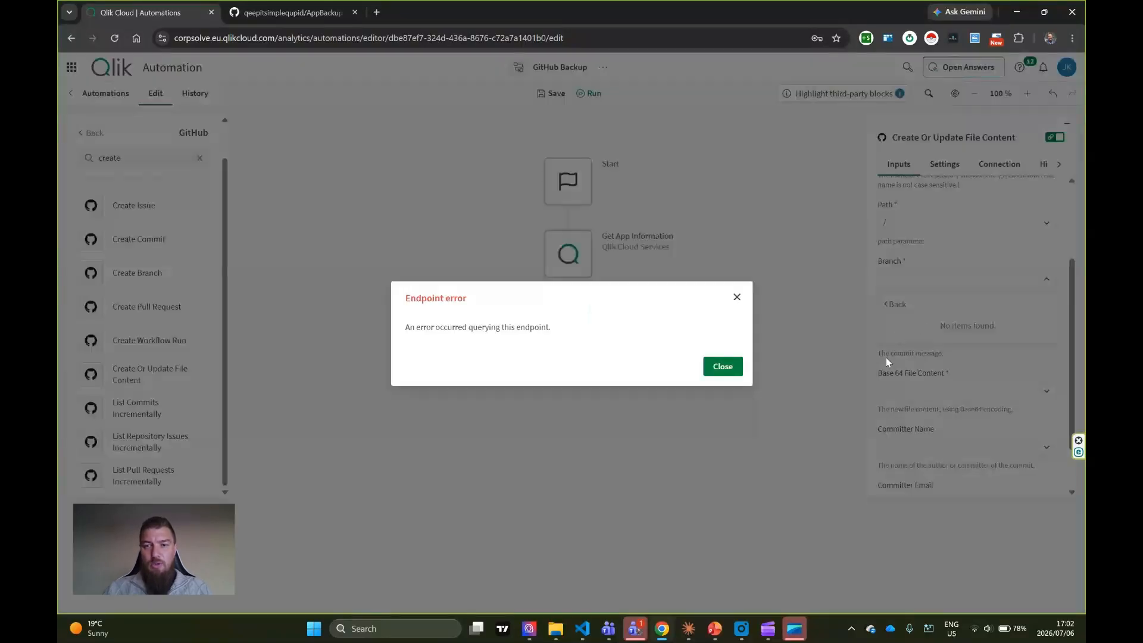
{"action": "left_click", "coordinate": [723, 366]}
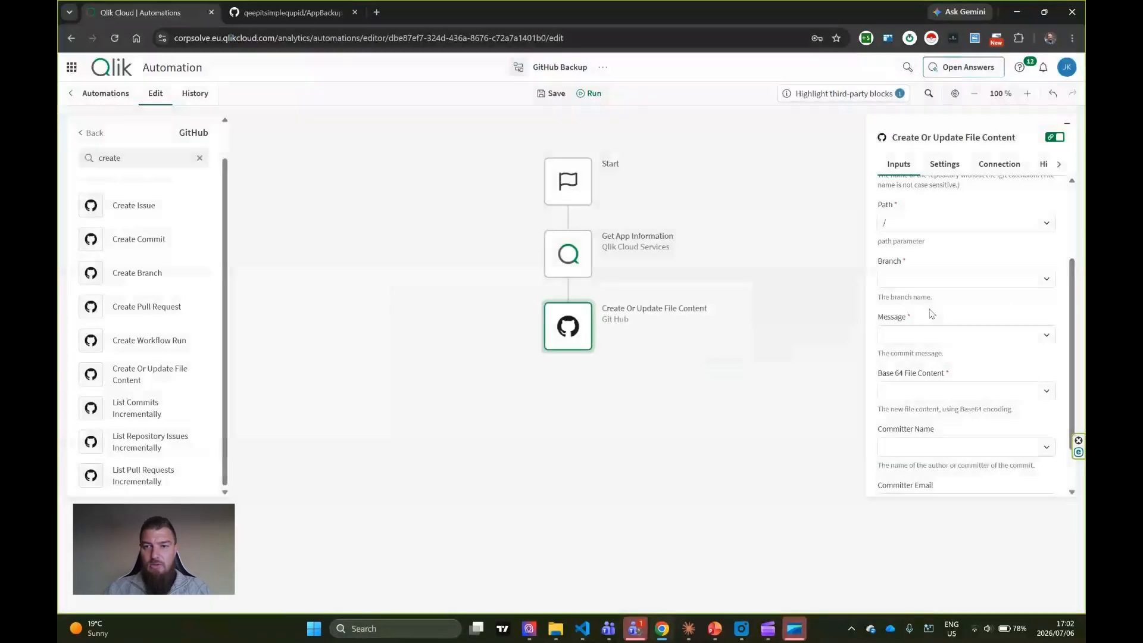
{"action": "left_click", "coordinate": [983, 280]}
{"action": "left_click", "coordinate": [975, 305]}
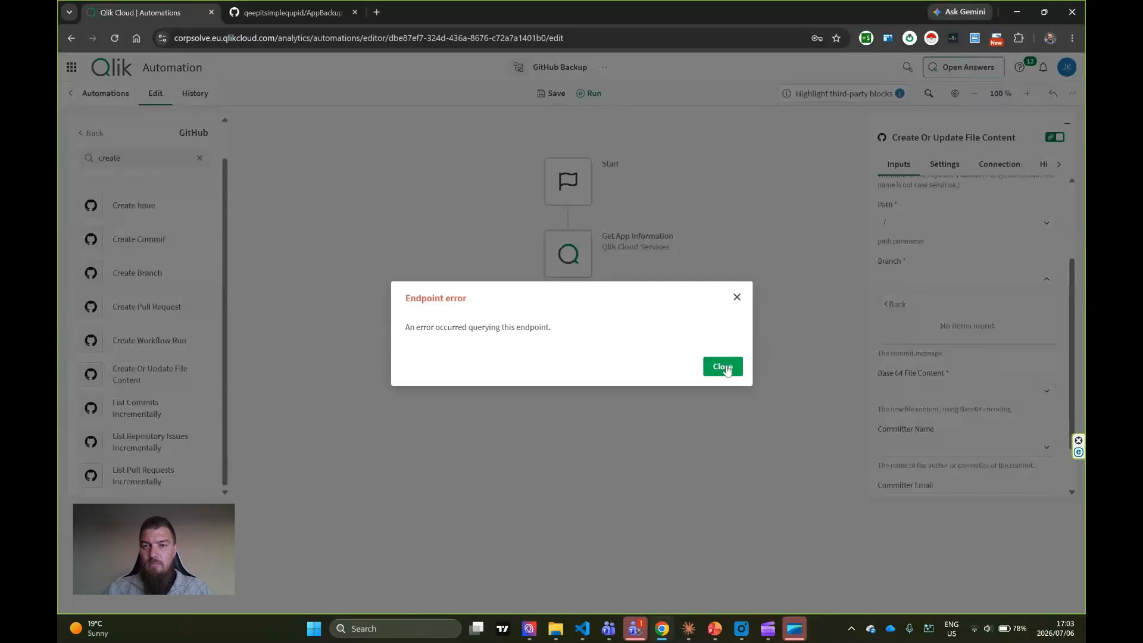
{"action": "left_click", "coordinate": [723, 365]}
Step: Set the GitHub block's Branch to "main" and its commit message to "New Qlik App Backup"
{"action": "left_click", "coordinate": [929, 280]}
{"action": "type", "text": "main"}
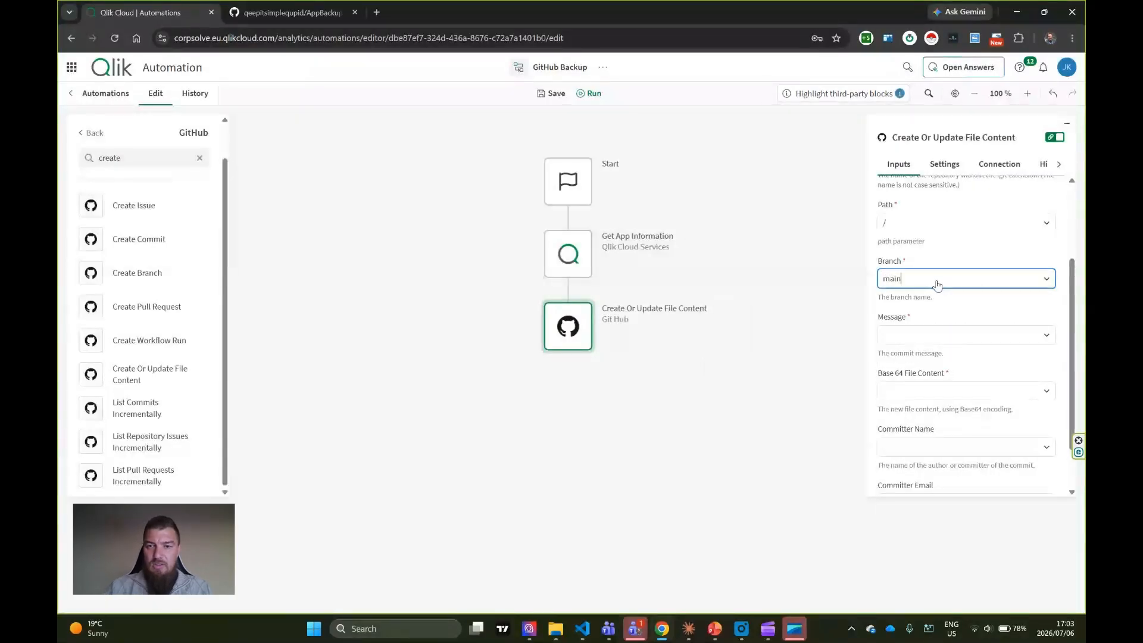
{"action": "scroll", "coordinate": [939, 332], "scroll_direction": "down", "scroll_amount": 1}
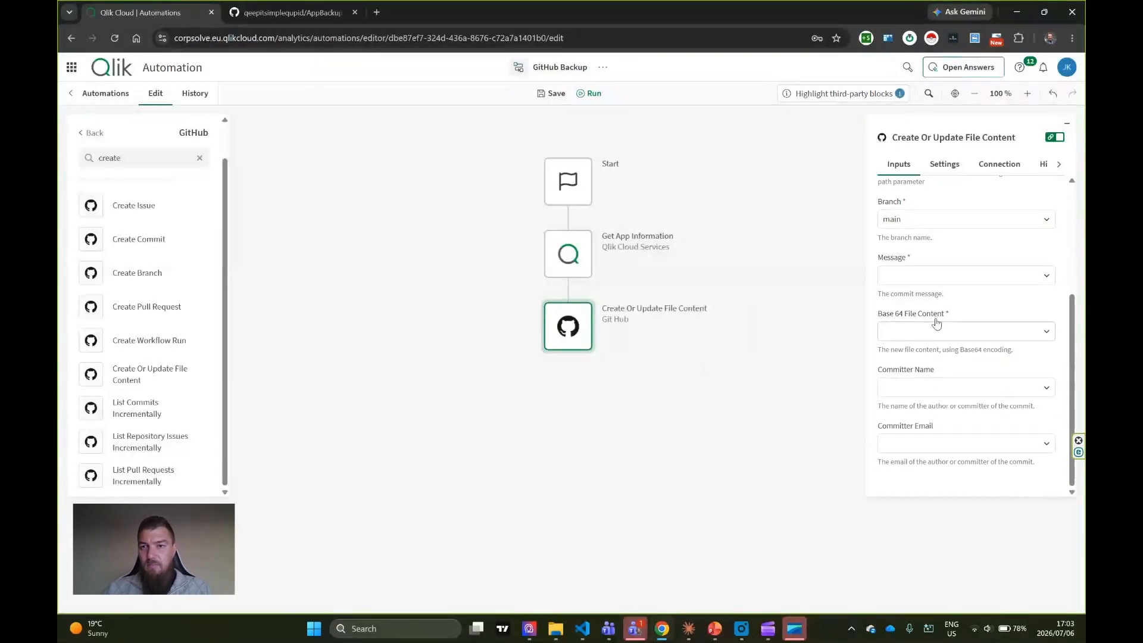
{"action": "left_click", "coordinate": [937, 277]}
{"action": "type", "text": "New Q"}
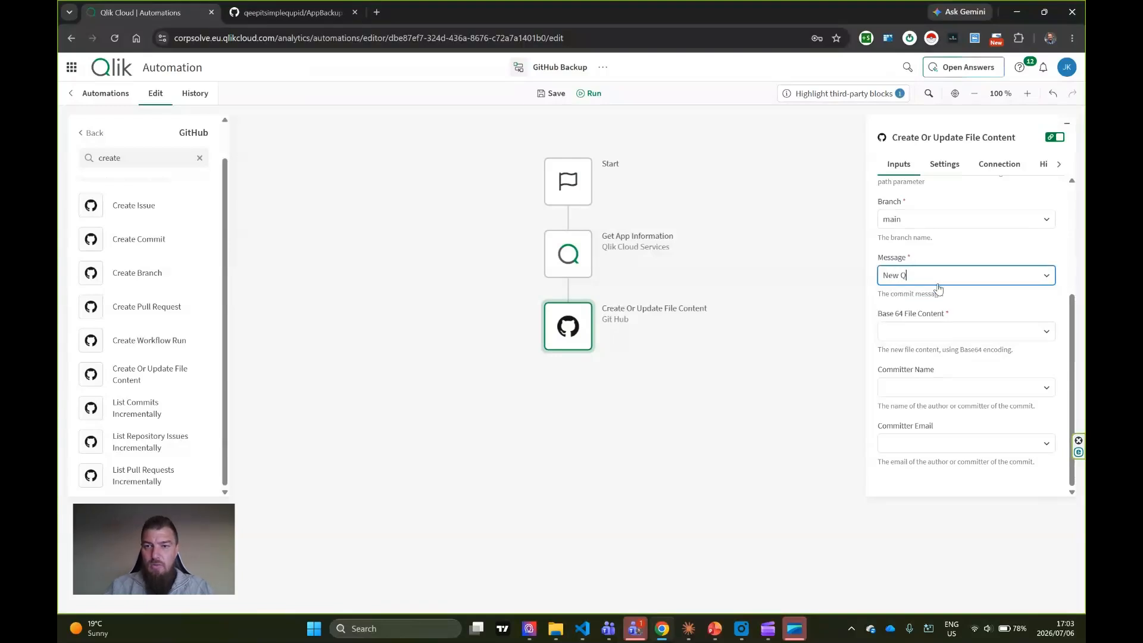
{"action": "type", "text": "lik "}
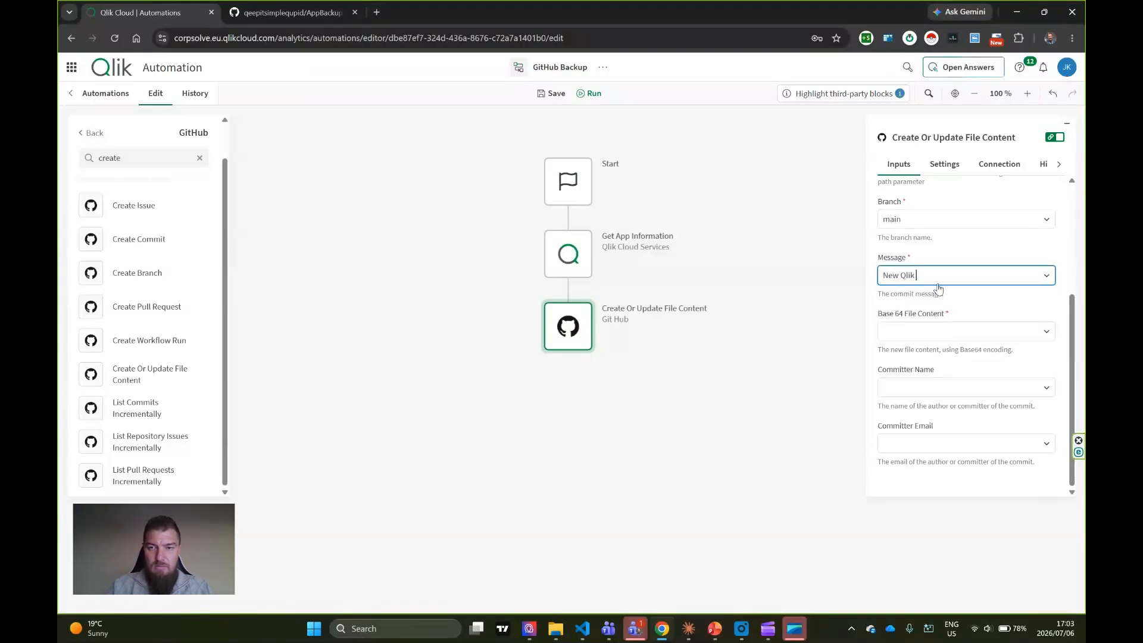
{"action": "type", "text": "App Backup"}
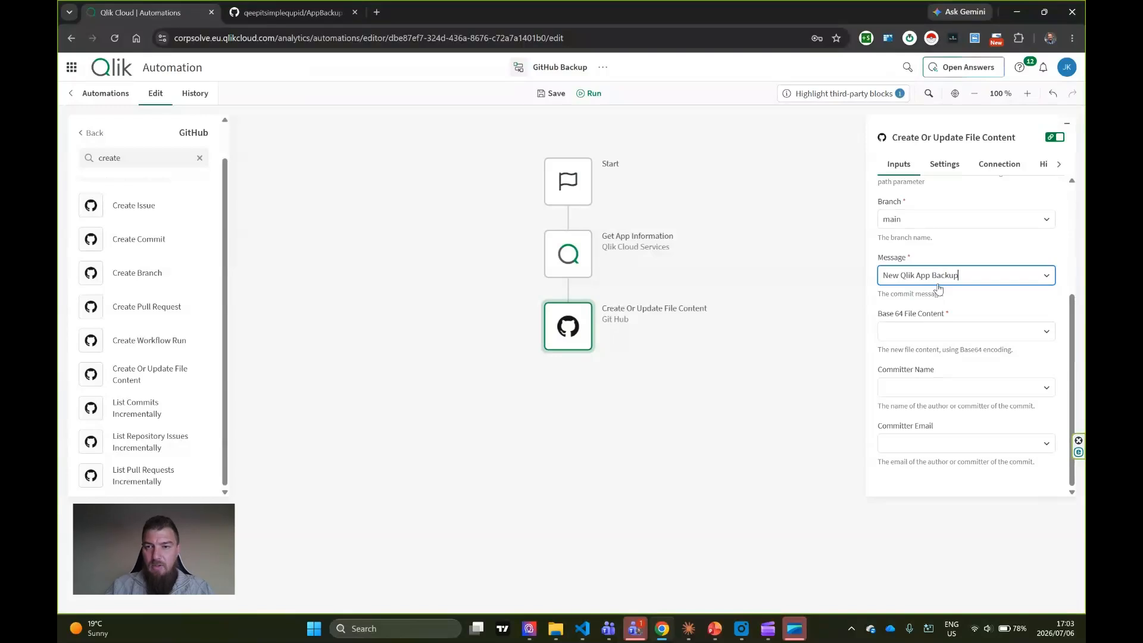
{"action": "left_click", "coordinate": [955, 313]}
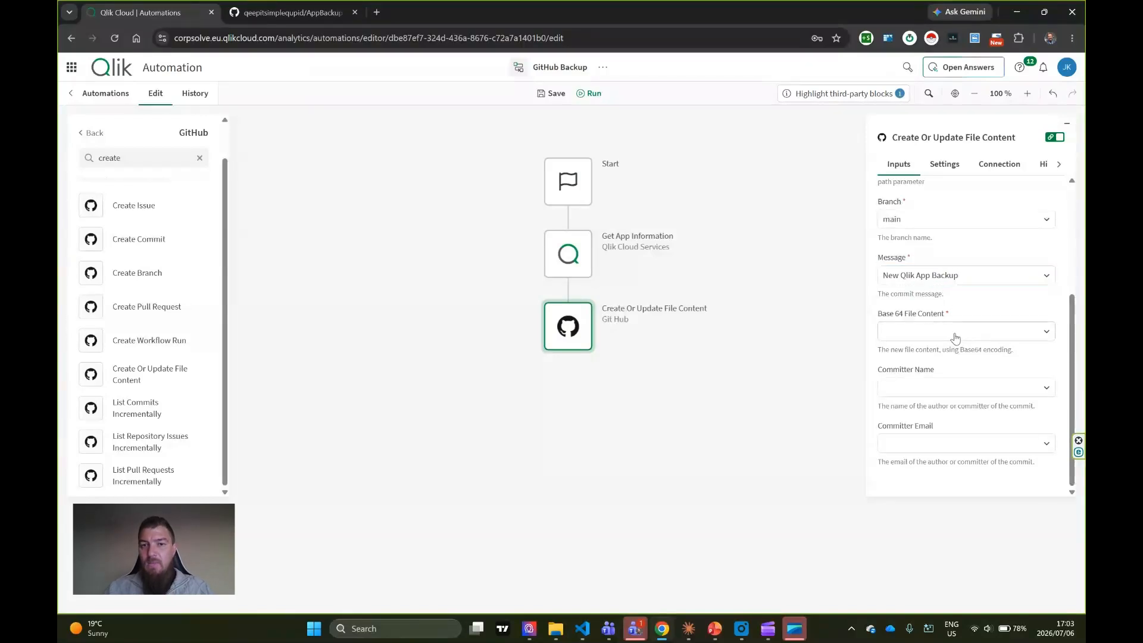
Step: Examine the Get App Information output for data that could serve as the GitHub block's Base 64 File Content
{"action": "left_click", "coordinate": [932, 333]}
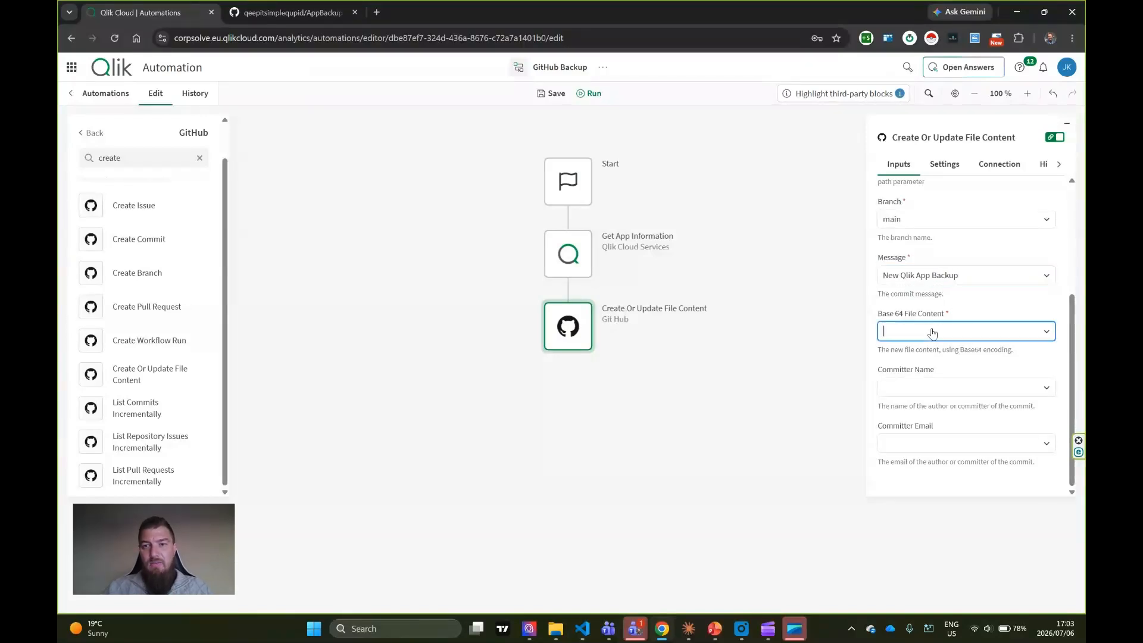
{"action": "left_click", "coordinate": [932, 309]}
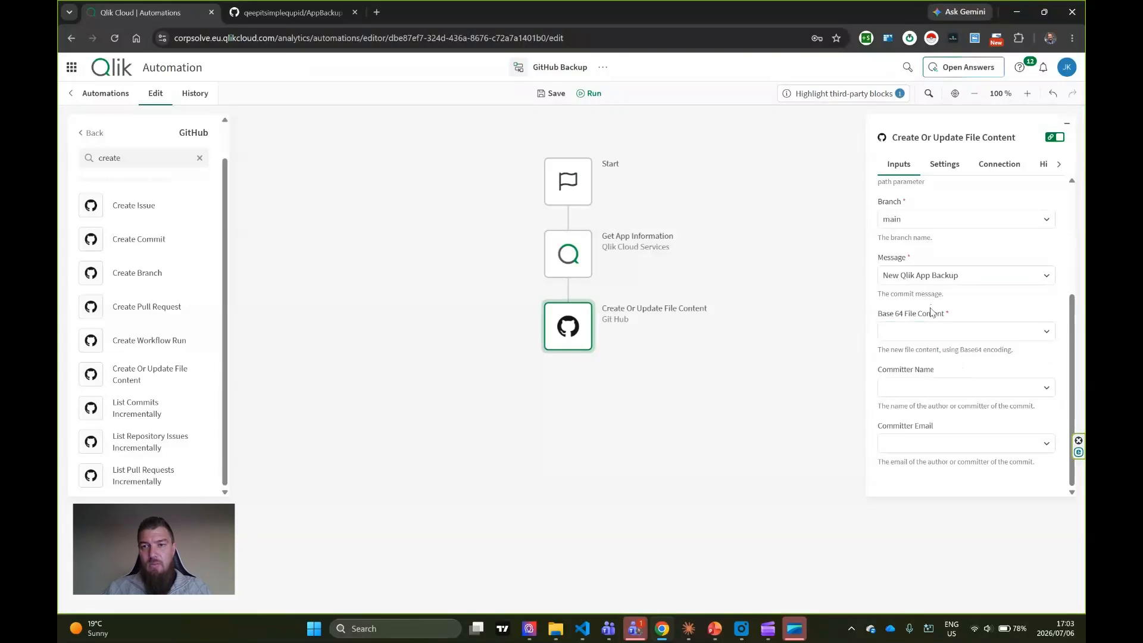
{"action": "left_click", "coordinate": [949, 332]}
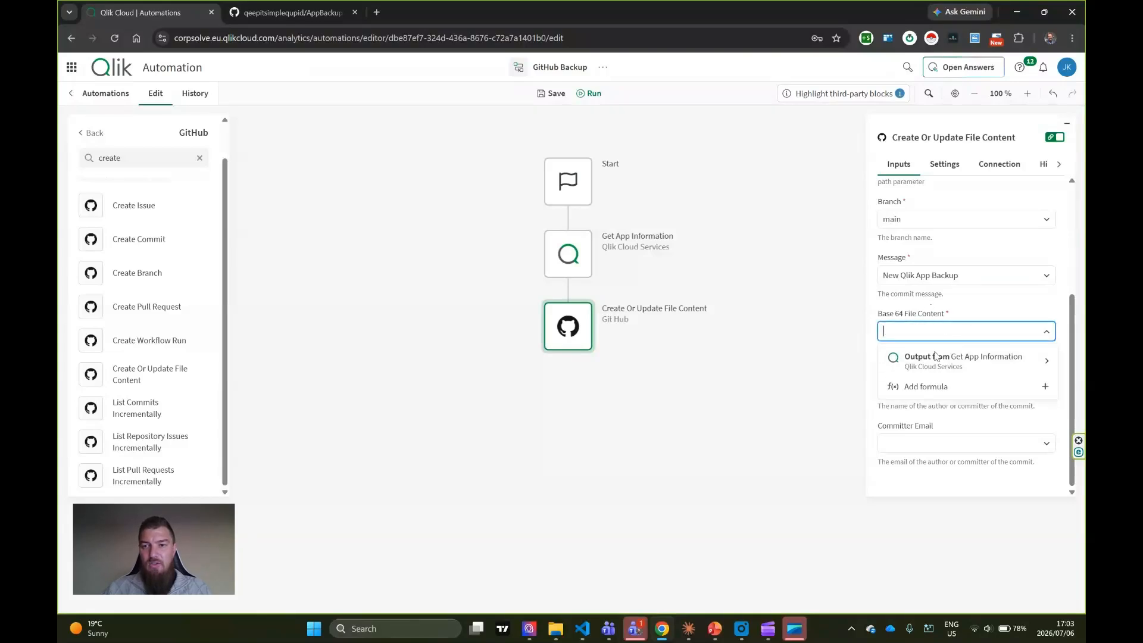
{"action": "left_click", "coordinate": [941, 371]}
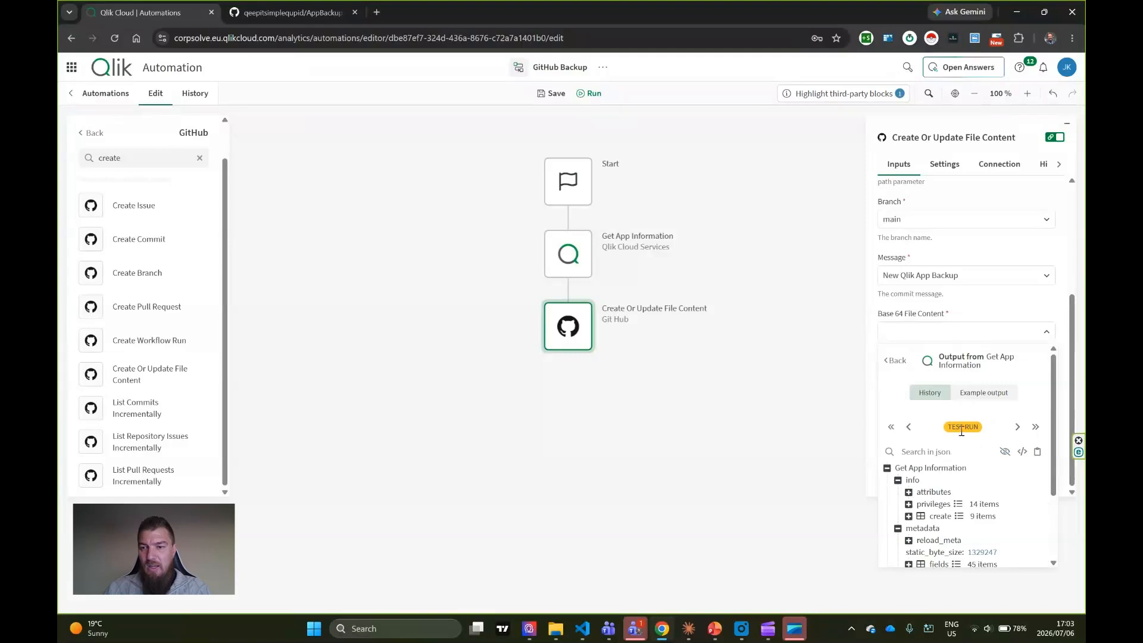
{"action": "scroll", "coordinate": [970, 490], "scroll_direction": "down", "scroll_amount": 1}
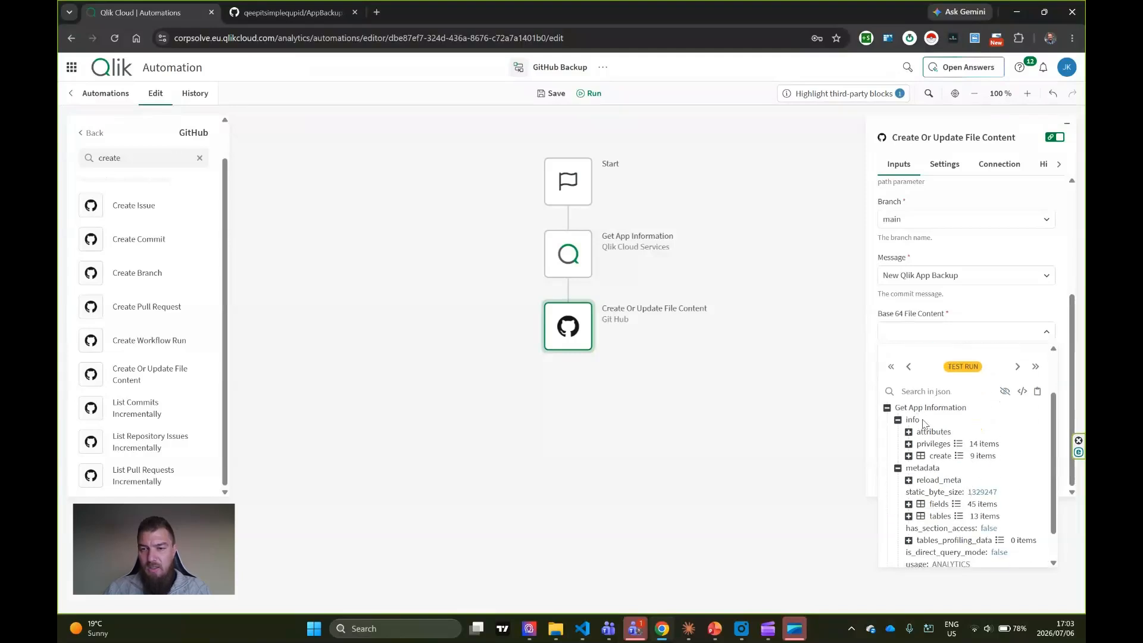
{"action": "scroll", "coordinate": [938, 447], "scroll_direction": "down", "scroll_amount": 1}
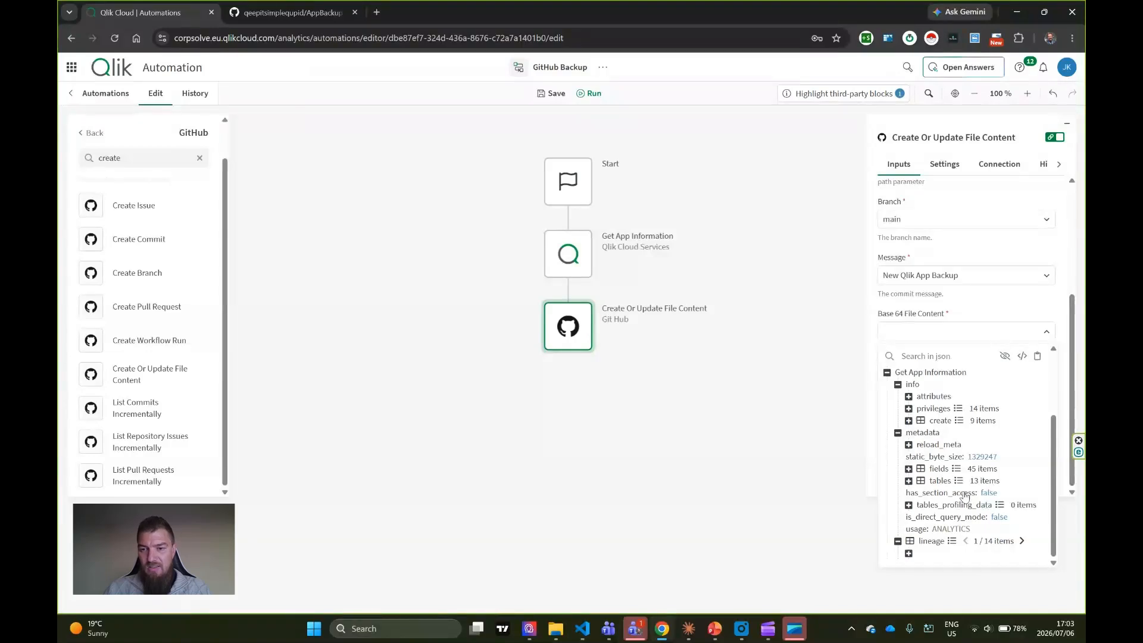
{"action": "scroll", "coordinate": [955, 521], "scroll_direction": "up", "scroll_amount": 2}
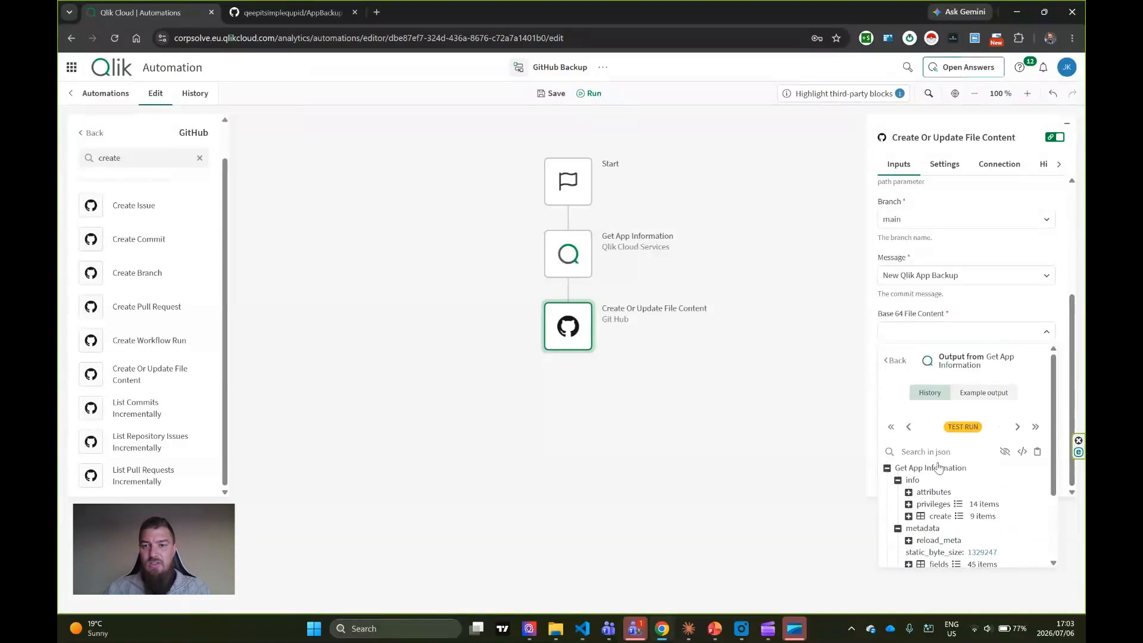
{"action": "left_click", "coordinate": [795, 383]}
Step: Detach the GitHub block and add the Qlik Cloud Services block Export App To Base 64 Encoded File below Get App Information
{"action": "left_click_drag", "start_coordinate": [566, 322], "coordinate": [568, 417]}
{"action": "left_click", "coordinate": [492, 363]}
{"action": "left_click", "coordinate": [93, 134]}
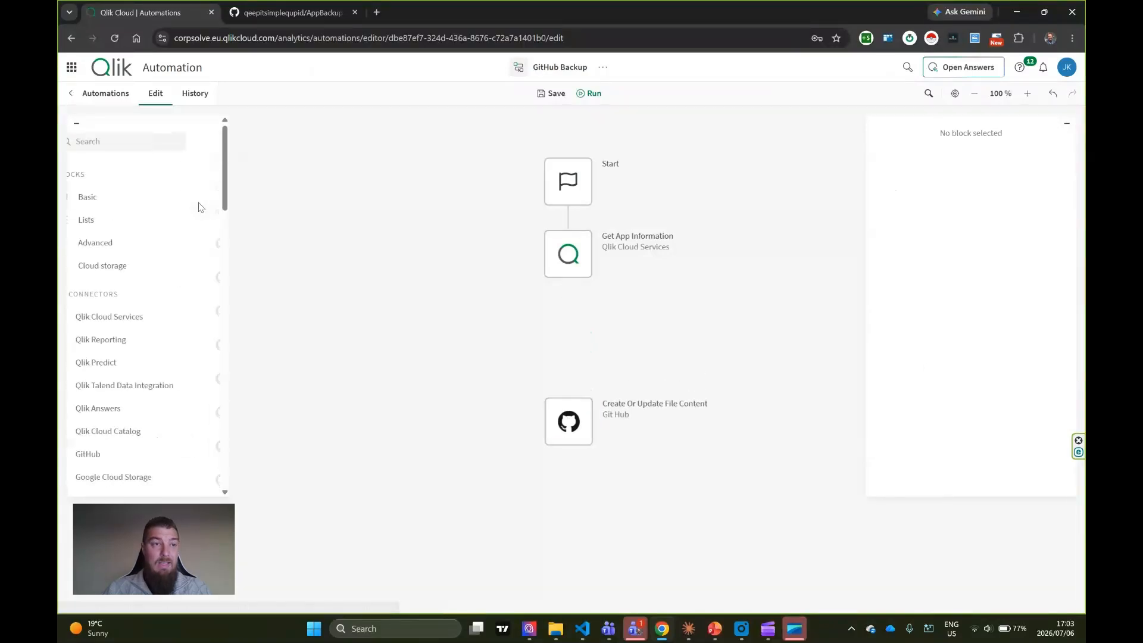
{"action": "left_click", "coordinate": [137, 143]}
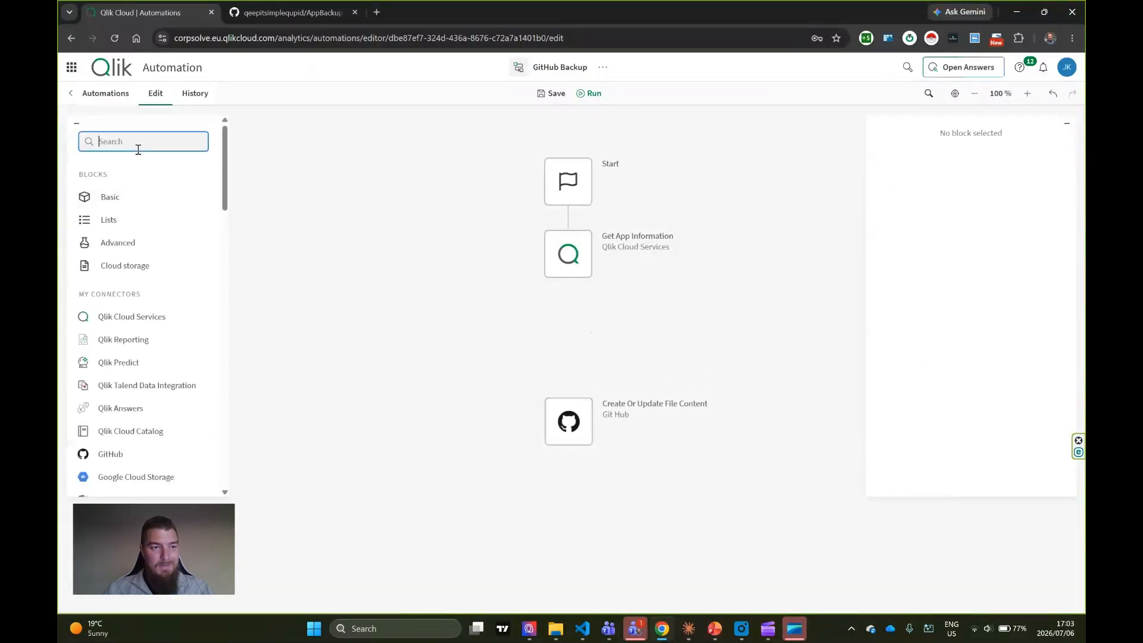
{"action": "left_click", "coordinate": [161, 317]}
{"action": "left_click", "coordinate": [144, 157]}
{"action": "type", "text": "base"}
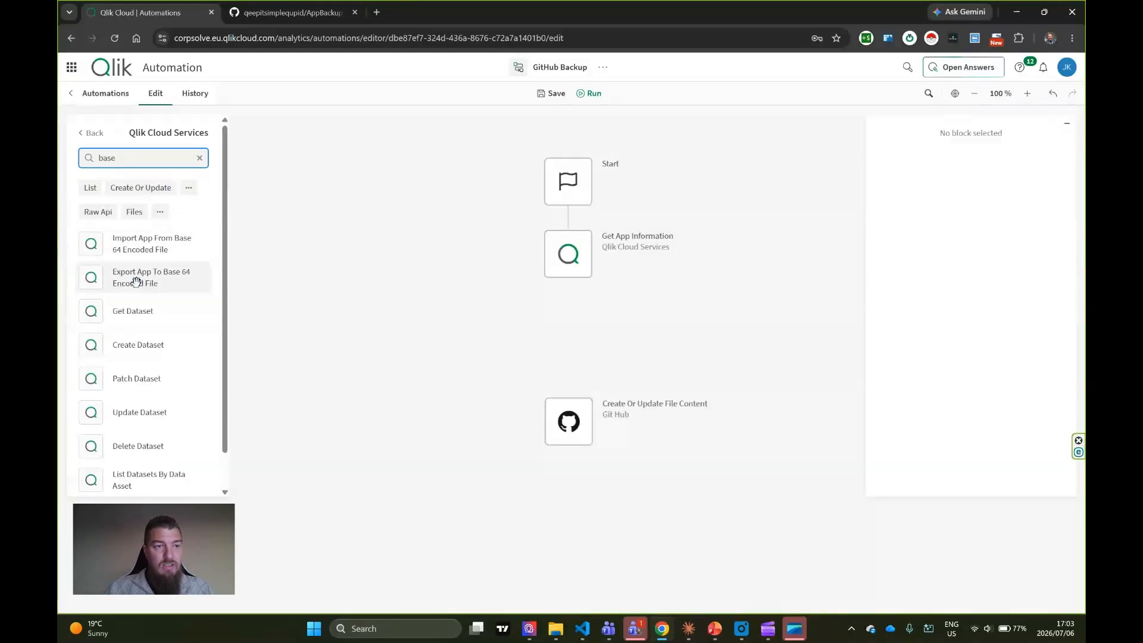
{"action": "left_click_drag", "start_coordinate": [115, 281], "coordinate": [583, 304]}
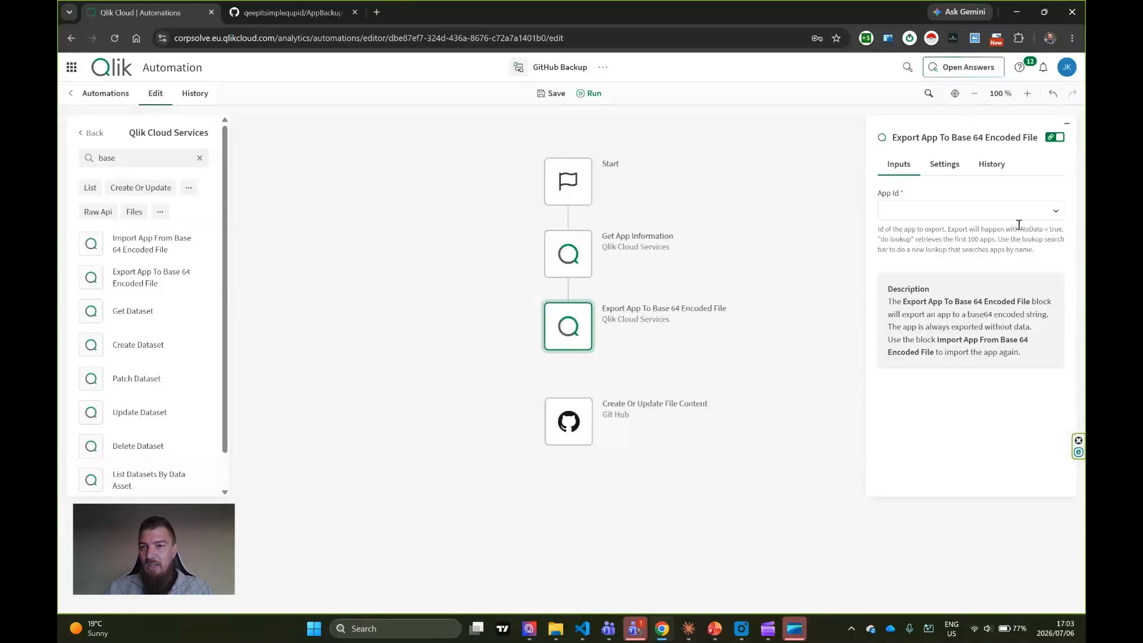
Step: Map the export block's App Id to Get App Information > Info > Attributes > Id and attach Create Or Update File Content below that block
{"action": "left_click", "coordinate": [1046, 213]}
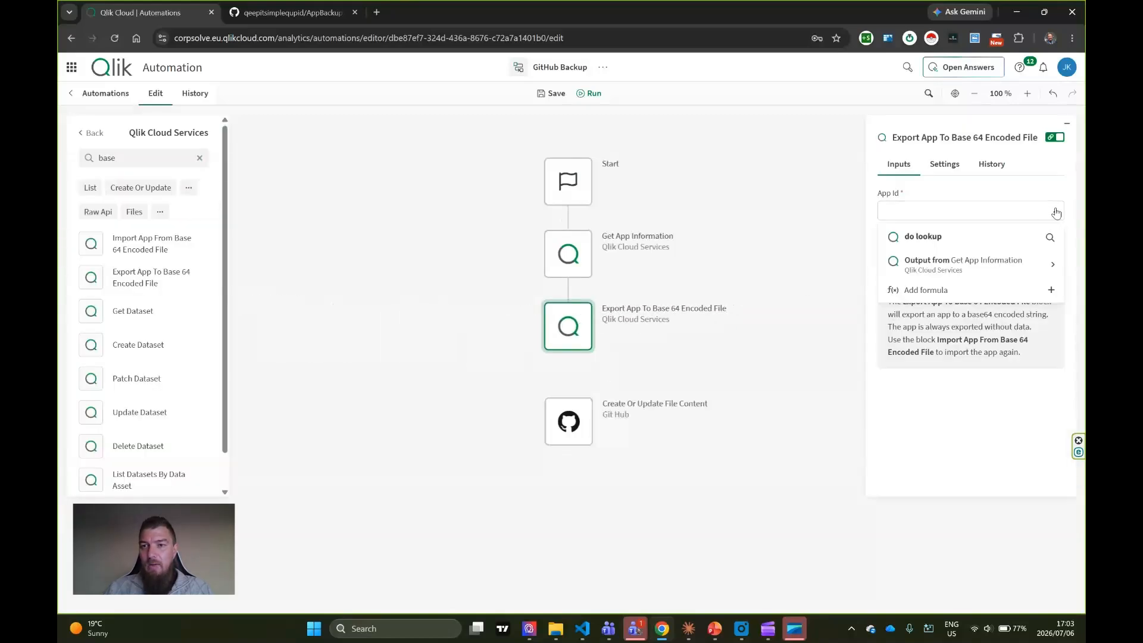
{"action": "left_click", "coordinate": [984, 272]}
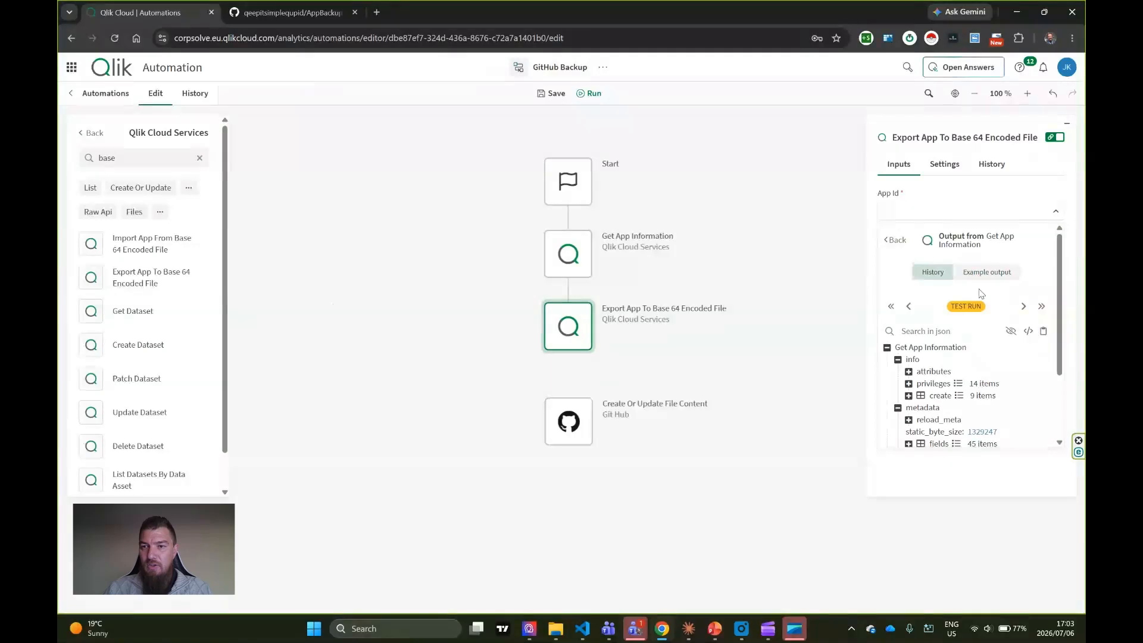
{"action": "left_click", "coordinate": [909, 371]}
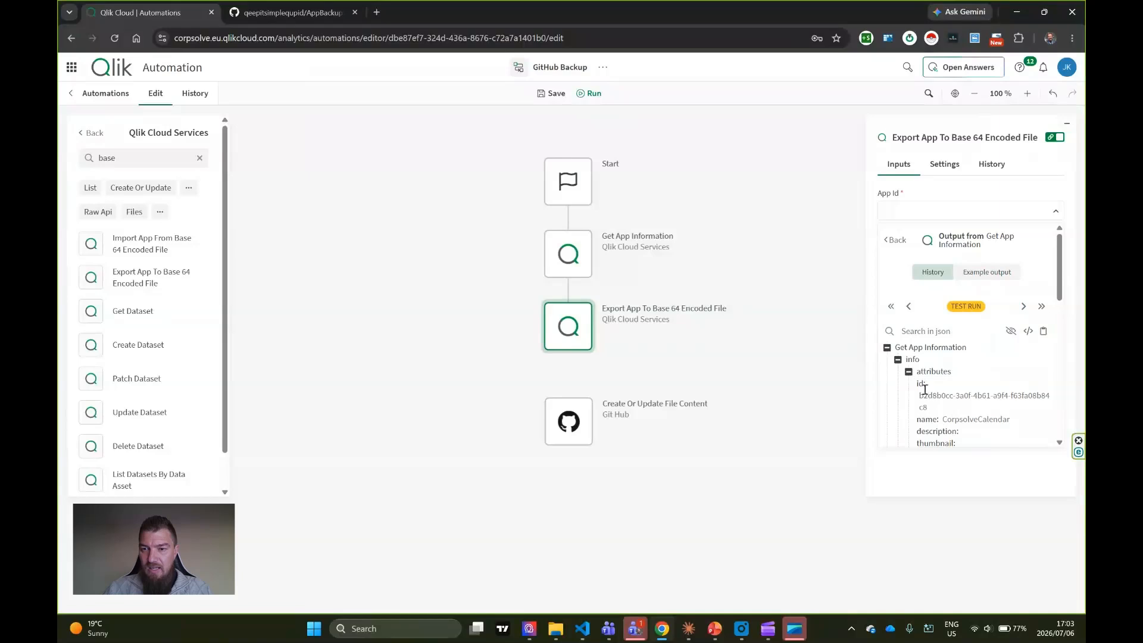
{"action": "left_click", "coordinate": [922, 384]}
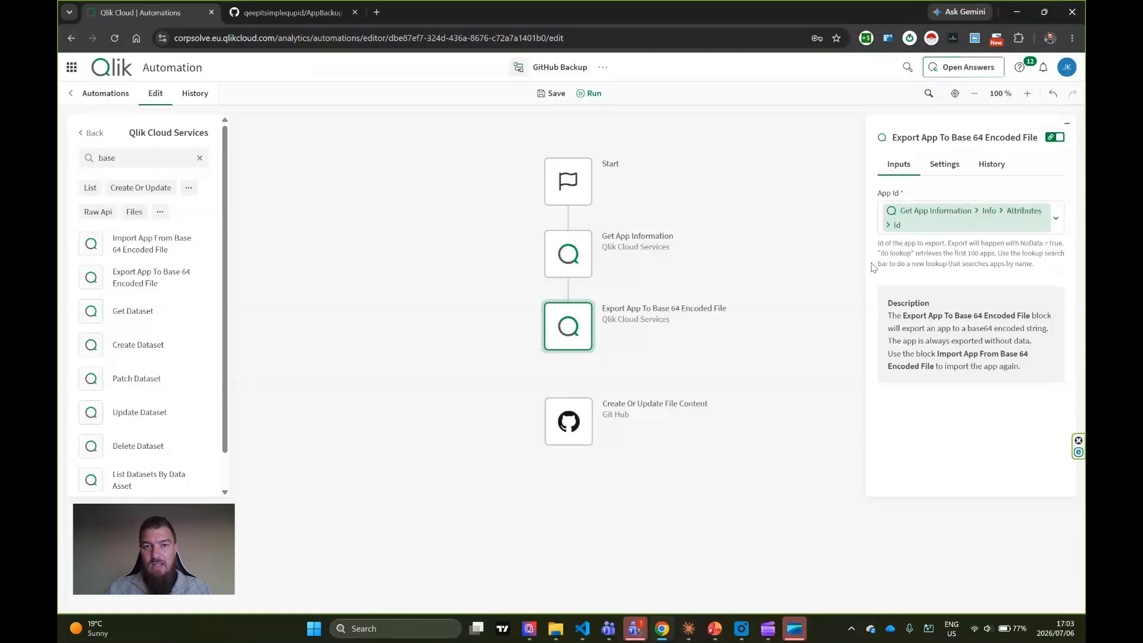
{"action": "left_click_drag", "start_coordinate": [579, 426], "coordinate": [579, 405]}
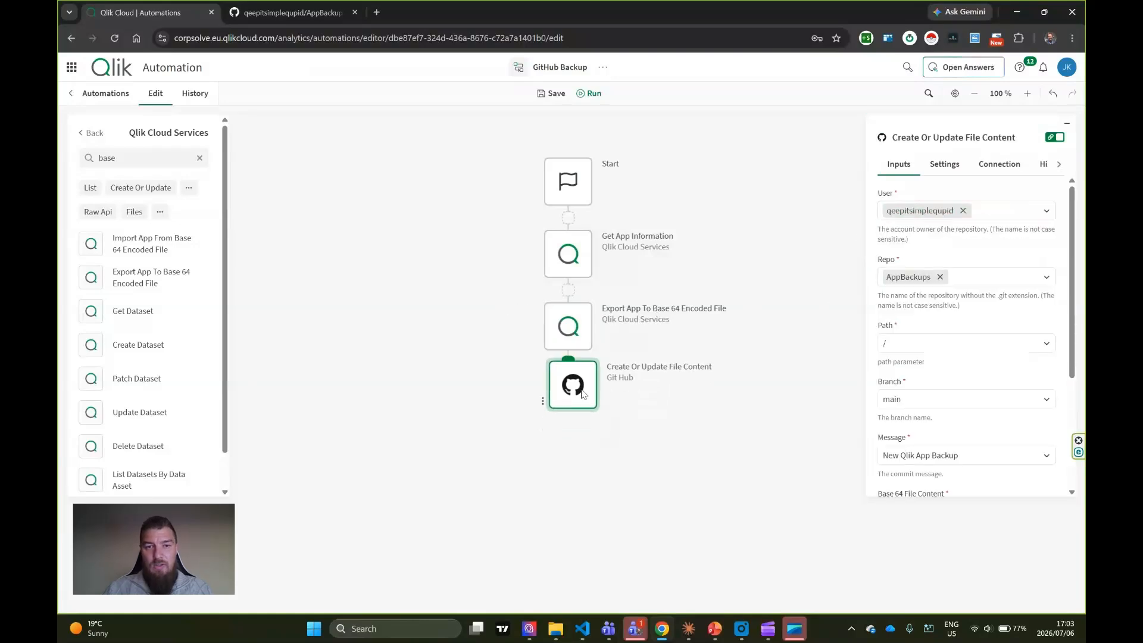
Step: Test run the Export App To Base 64 Encoded File block, saving the automation despite the empty Base 64 File Content field
{"action": "scroll", "coordinate": [979, 340], "scroll_direction": "down", "scroll_amount": 3}
{"action": "left_click", "coordinate": [982, 331]}
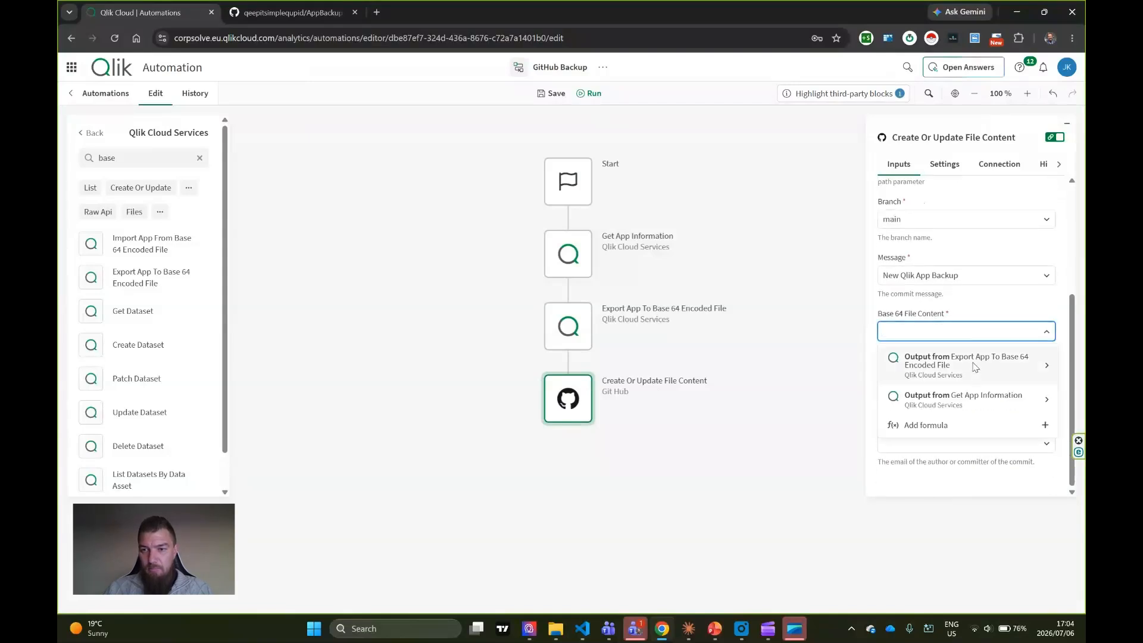
{"action": "left_click", "coordinate": [975, 365]}
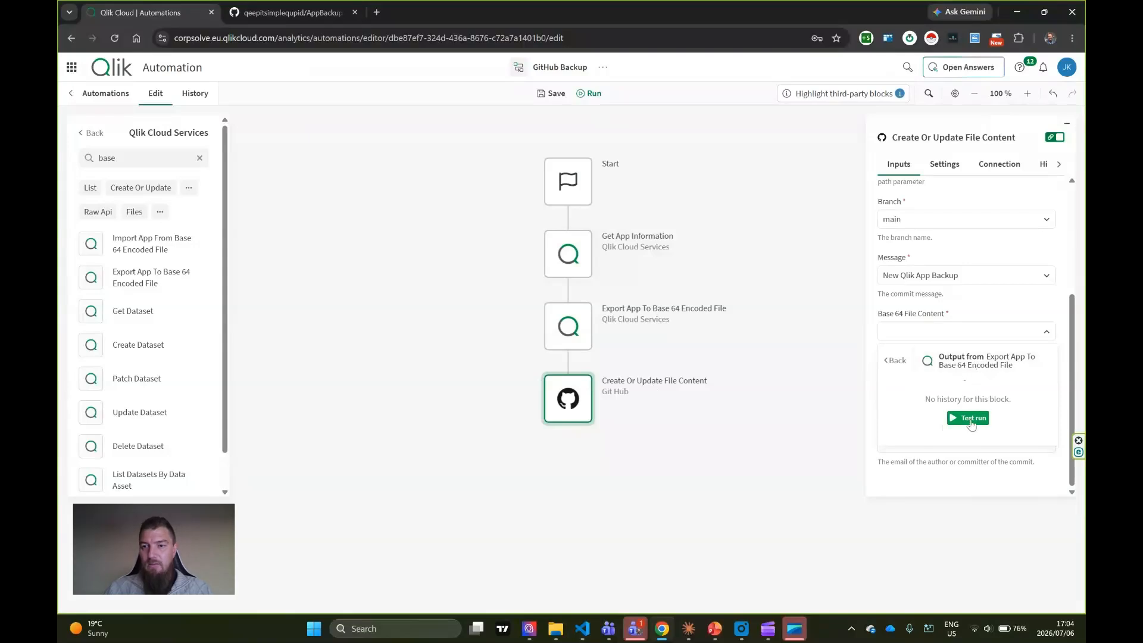
{"action": "left_click", "coordinate": [971, 419]}
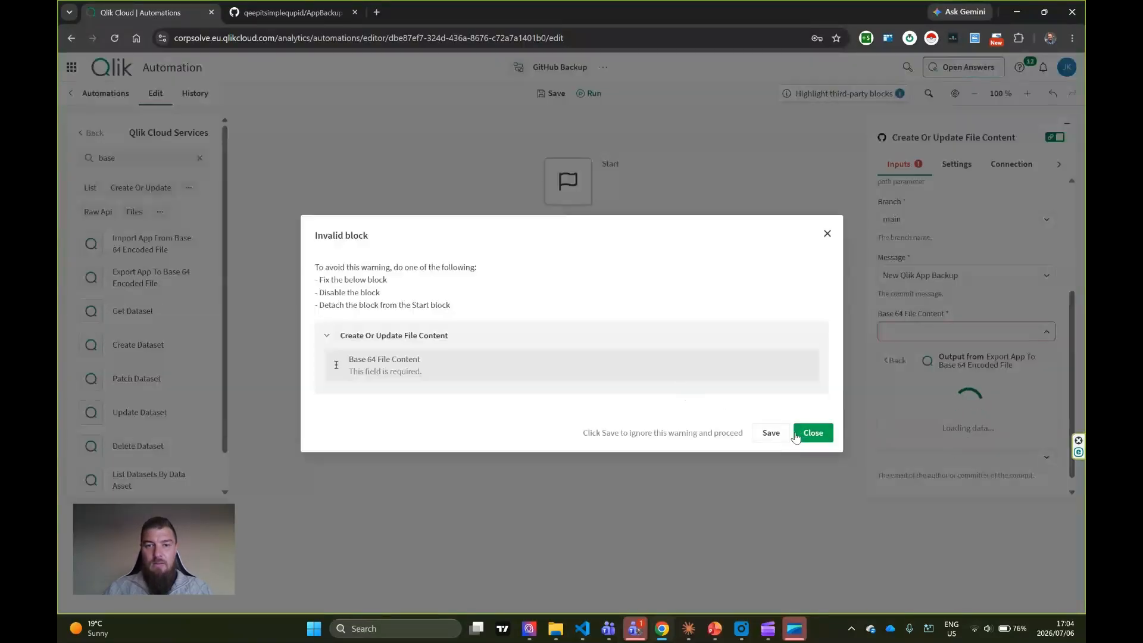
{"action": "left_click", "coordinate": [772, 433]}
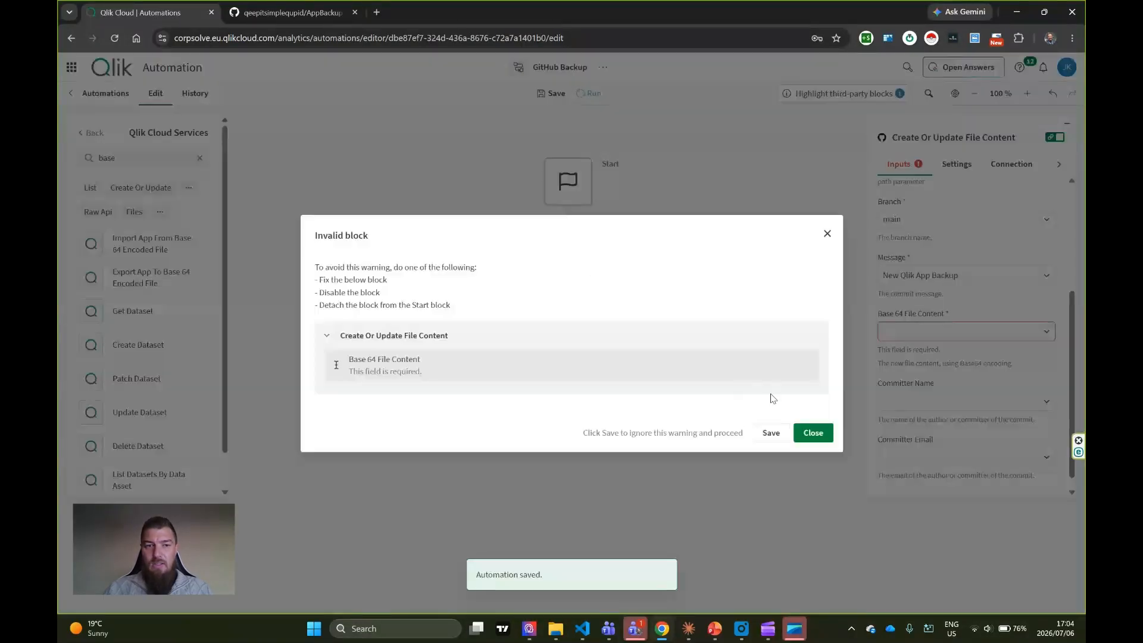
{"action": "left_click", "coordinate": [813, 433]}
{"action": "left_click", "coordinate": [554, 331]}
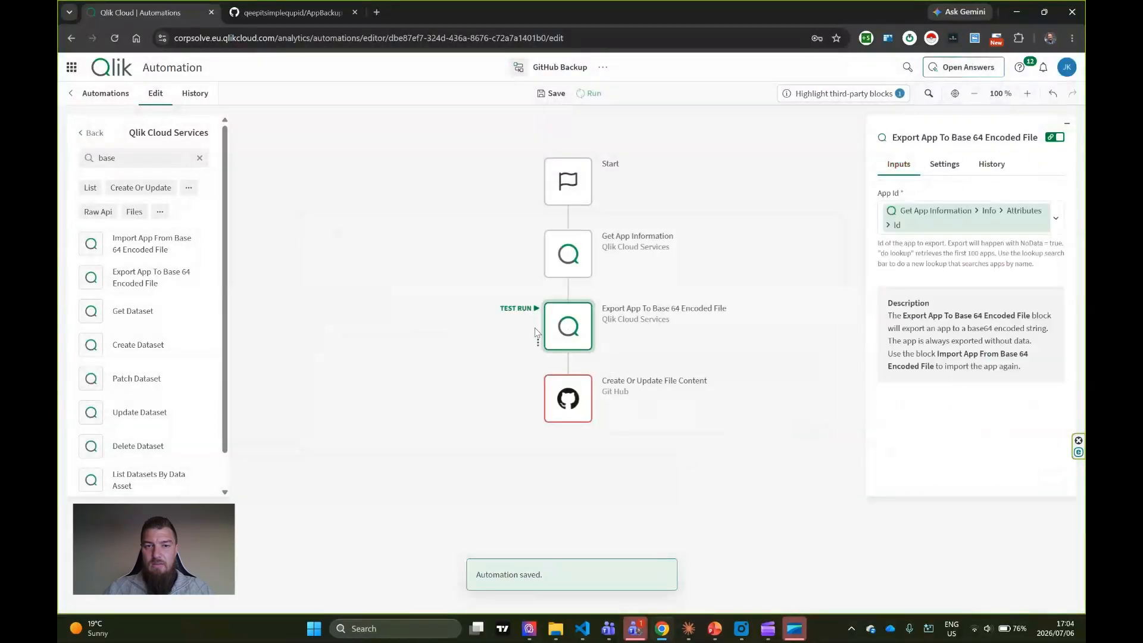
{"action": "left_click", "coordinate": [532, 309]}
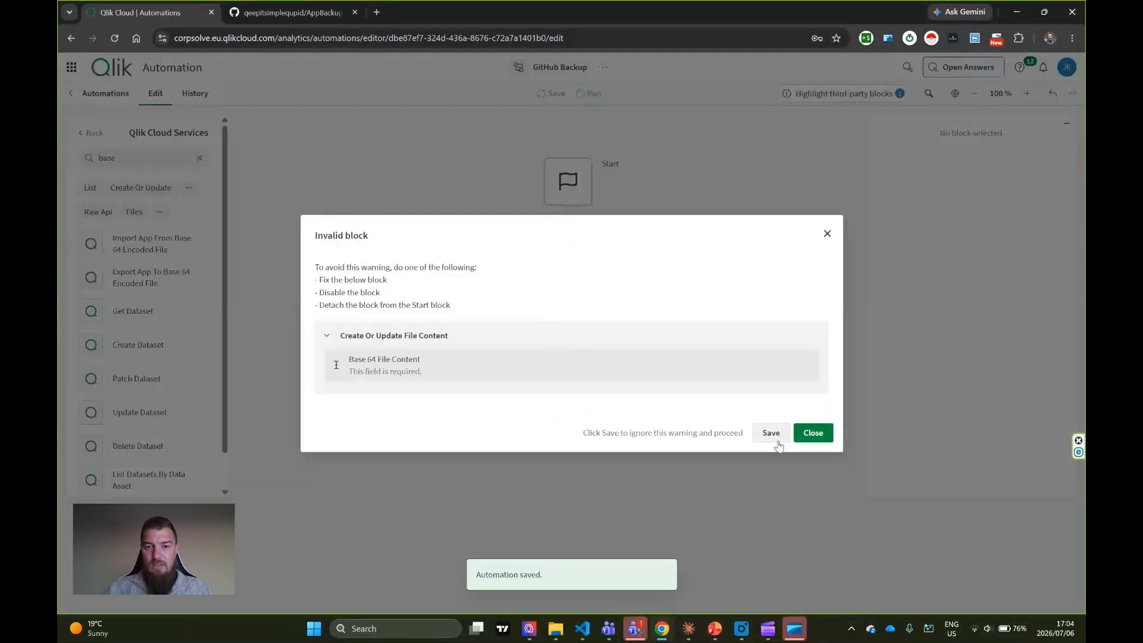
{"action": "left_click", "coordinate": [778, 441]}
Step: Map the GitHub block's Base 64 File Content to the output of Export App To Base 64 Encoded File
{"action": "left_click", "coordinate": [580, 329]}
{"action": "left_click", "coordinate": [574, 401]}
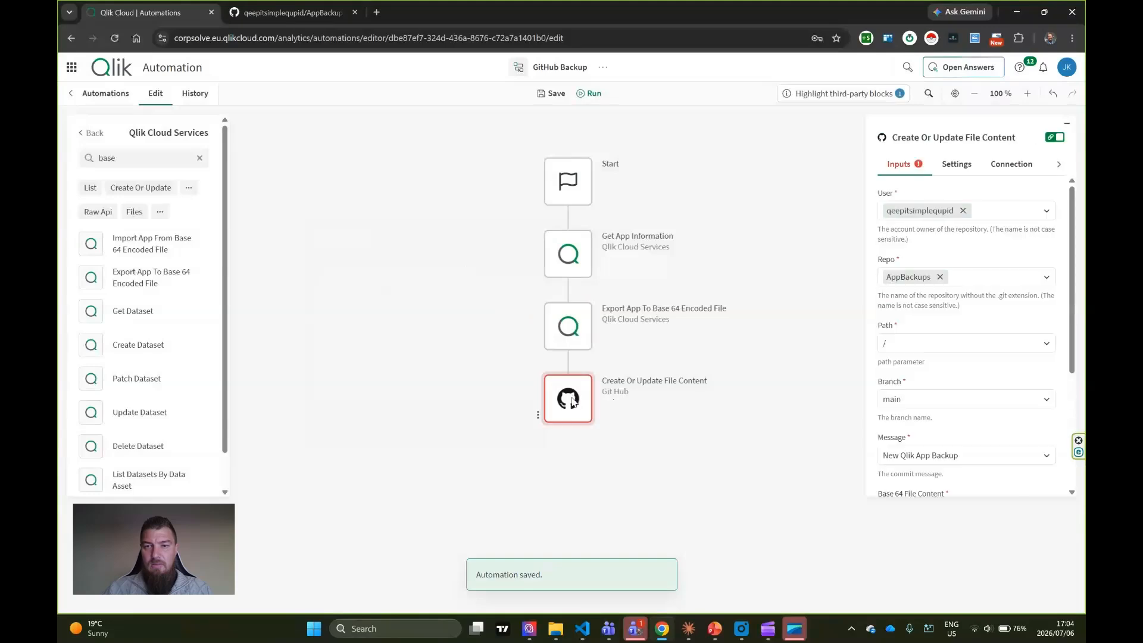
{"action": "scroll", "coordinate": [977, 334], "scroll_direction": "down", "scroll_amount": 3}
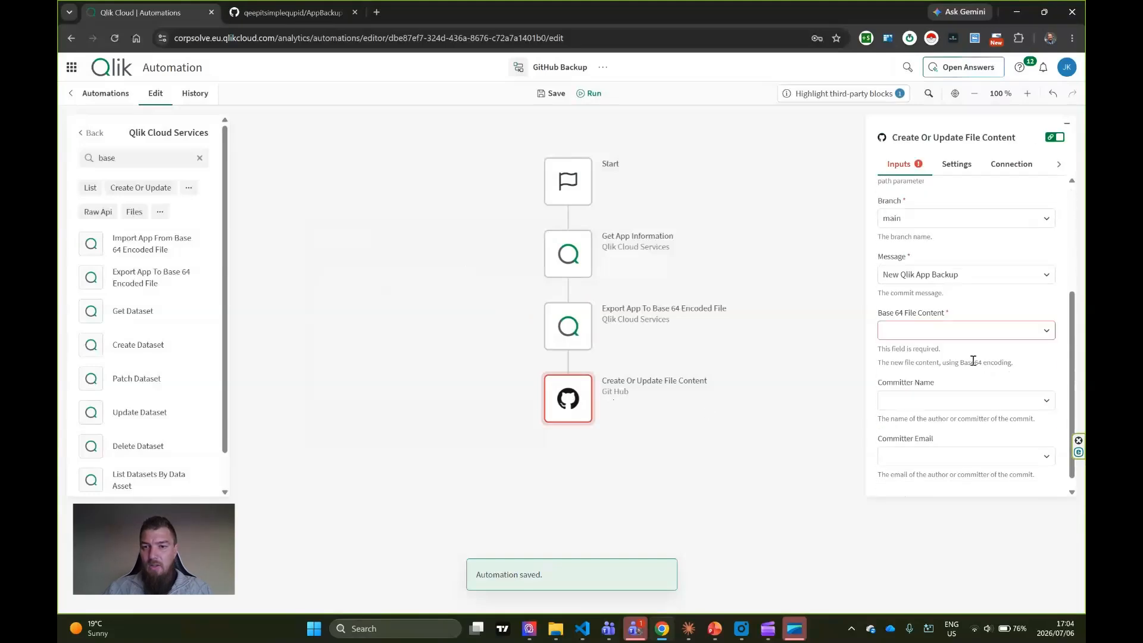
{"action": "left_click", "coordinate": [975, 332]}
{"action": "left_click", "coordinate": [975, 364]}
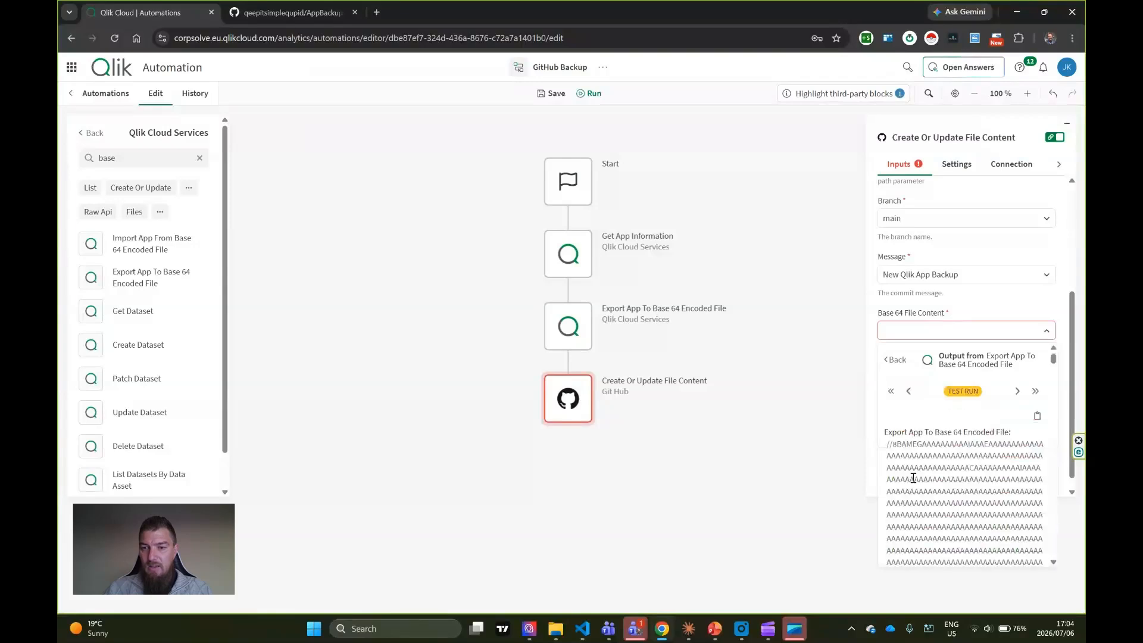
{"action": "left_click", "coordinate": [929, 437]}
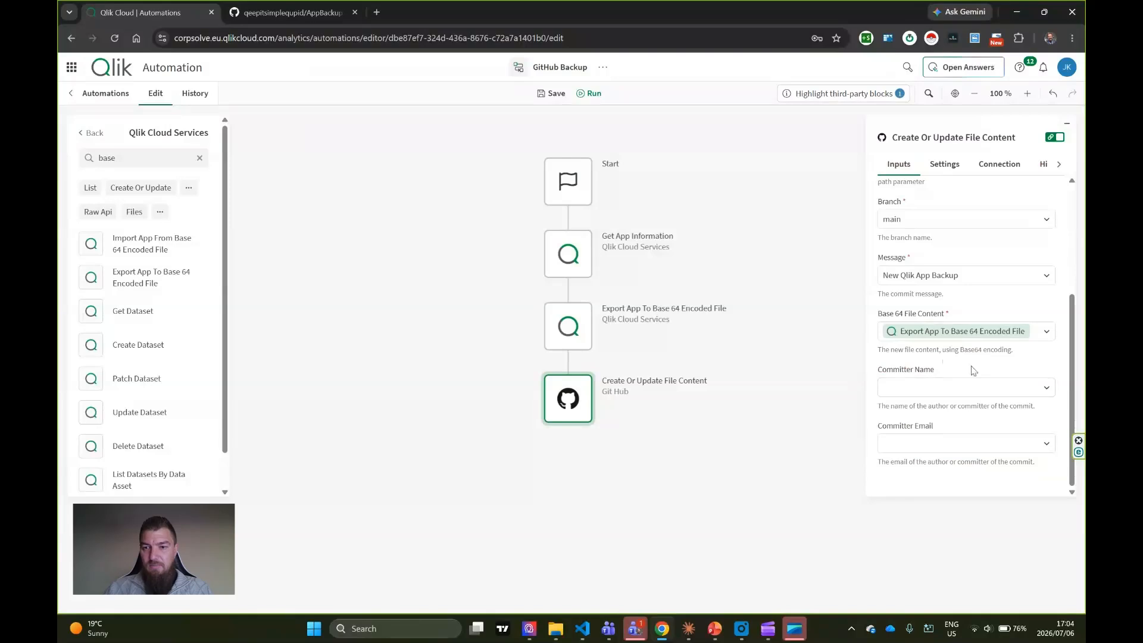
Step: Replace the GitHub block's Path with Get App Information > Info > Attributes > Name
{"action": "scroll", "coordinate": [951, 381], "scroll_direction": "up", "scroll_amount": 4}
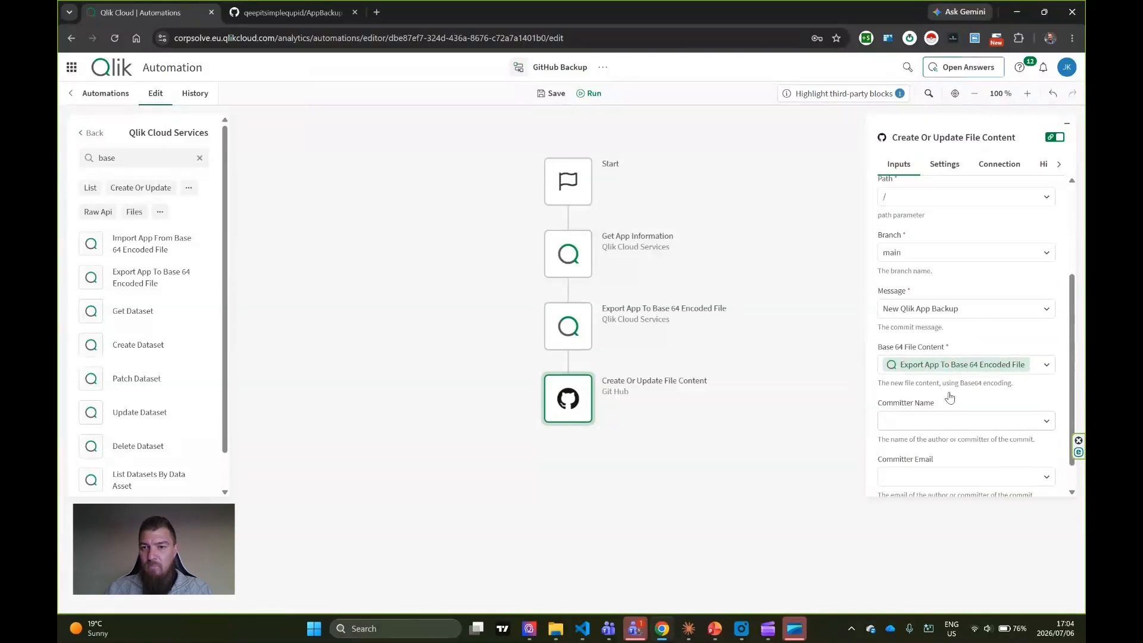
{"action": "left_click", "coordinate": [902, 283]}
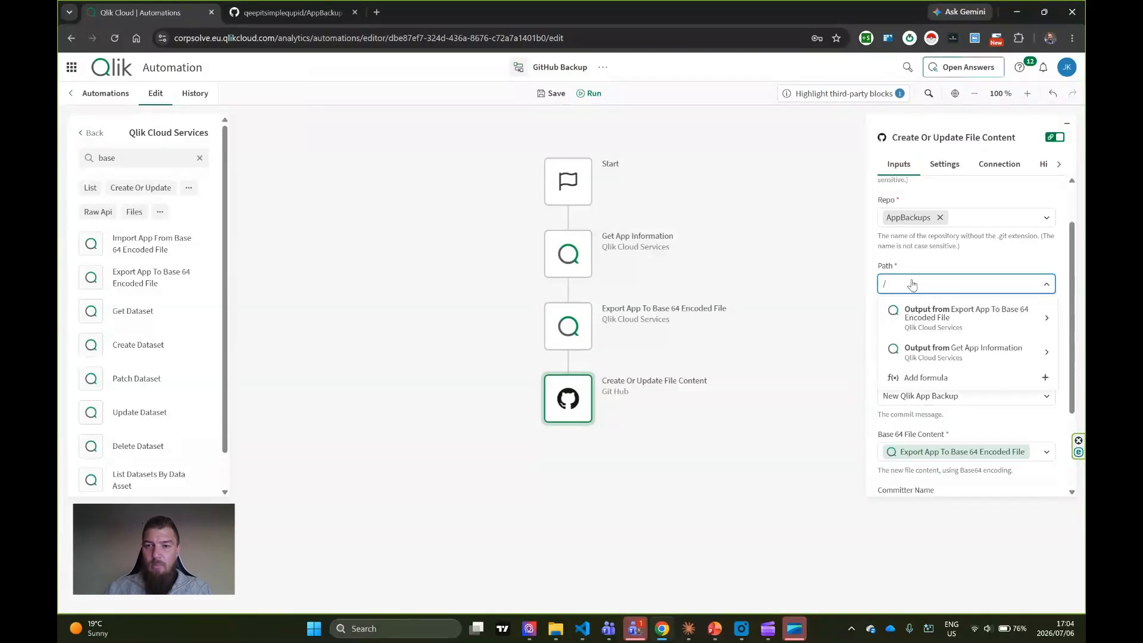
{"action": "key", "text": "BackSpace"}
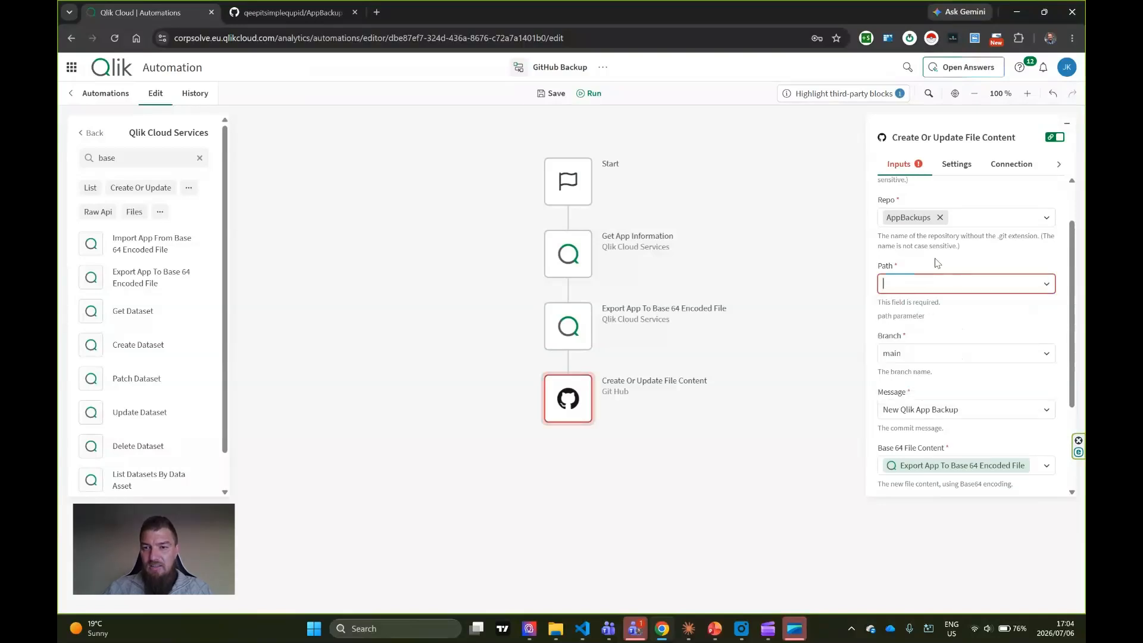
{"action": "left_click", "coordinate": [932, 288]}
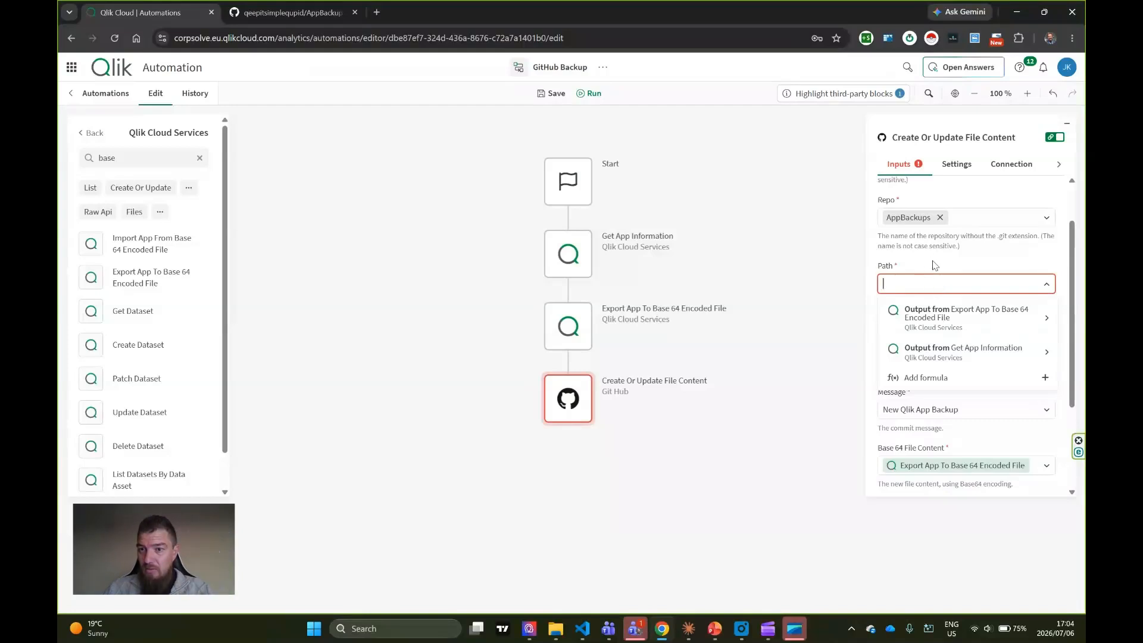
{"action": "left_click", "coordinate": [948, 355]}
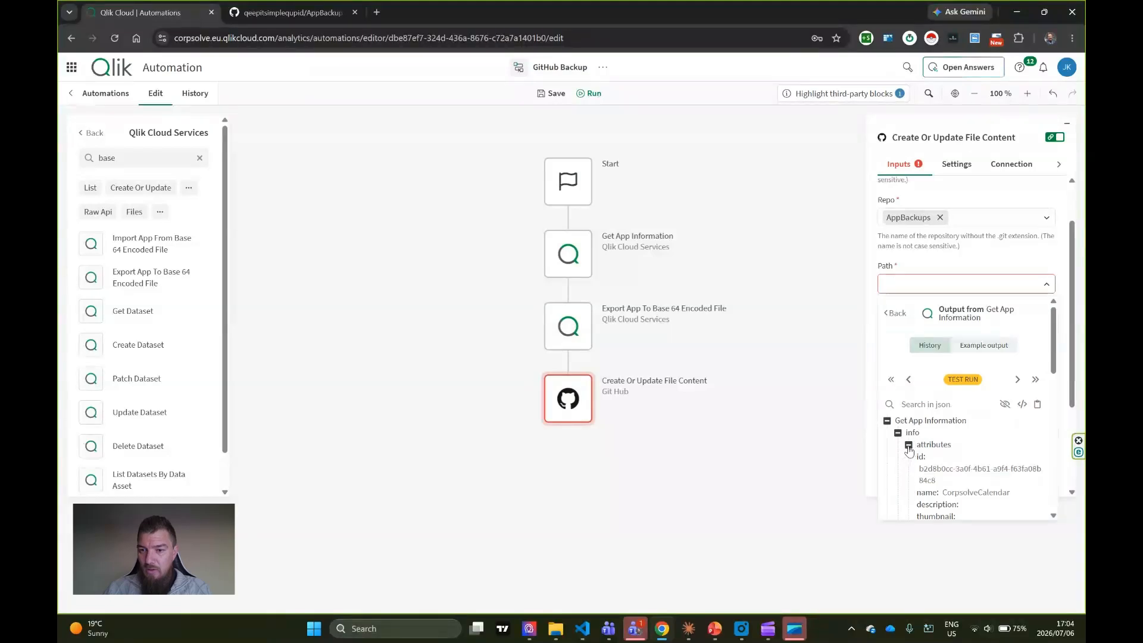
{"action": "scroll", "coordinate": [909, 451], "scroll_direction": "down", "scroll_amount": 1}
{"action": "left_click", "coordinate": [928, 434]}
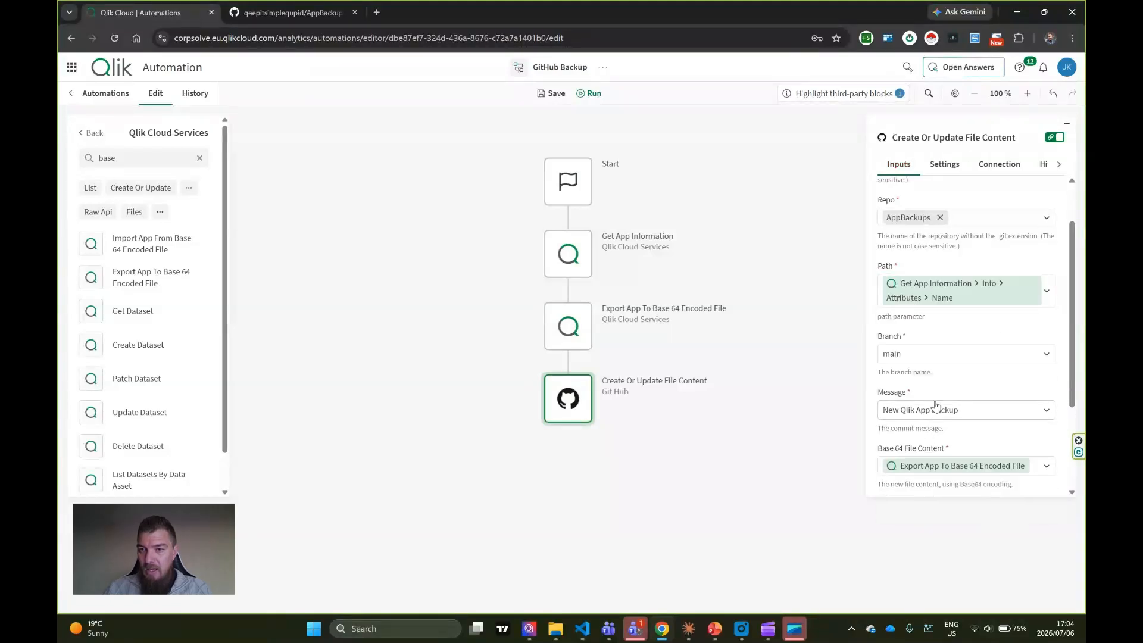
Step: Append the extension ".qvf" after the app name in the GitHub block's Path
{"action": "left_click", "coordinate": [1046, 303]}
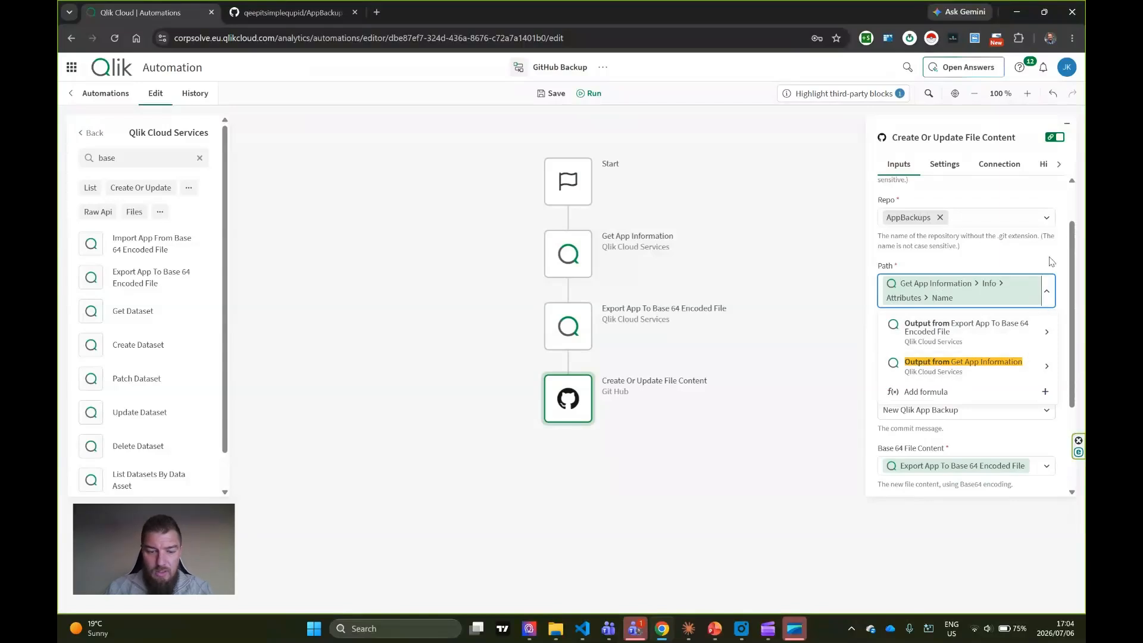
{"action": "type", "text": "."}
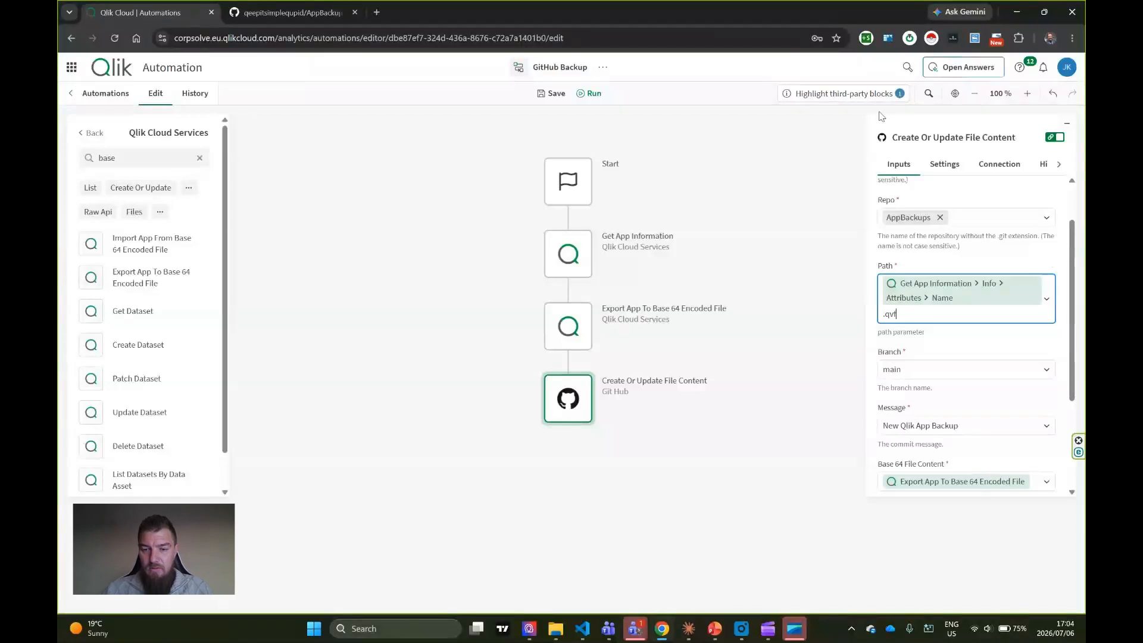
{"action": "type", "text": "qvf"}
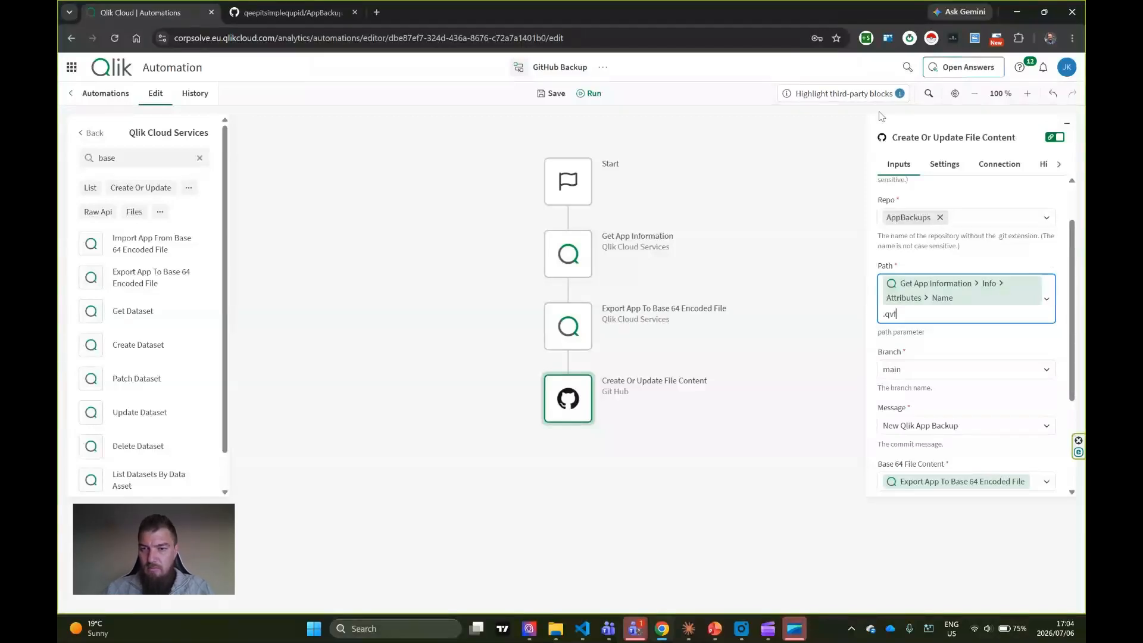
{"action": "left_click", "coordinate": [795, 282]}
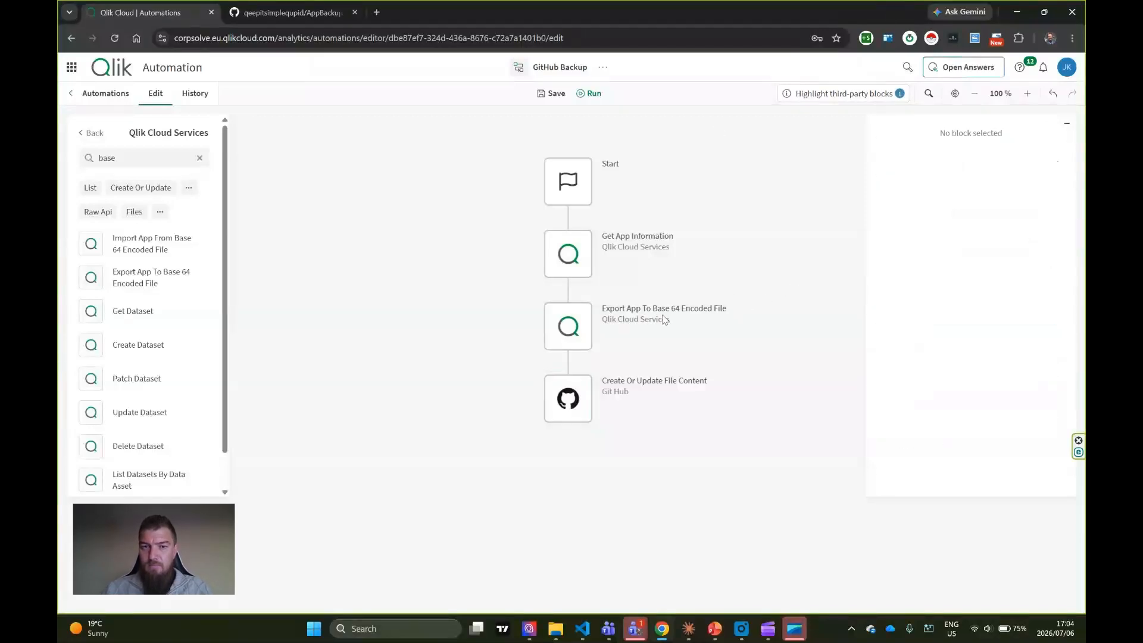
{"action": "left_click", "coordinate": [569, 397]}
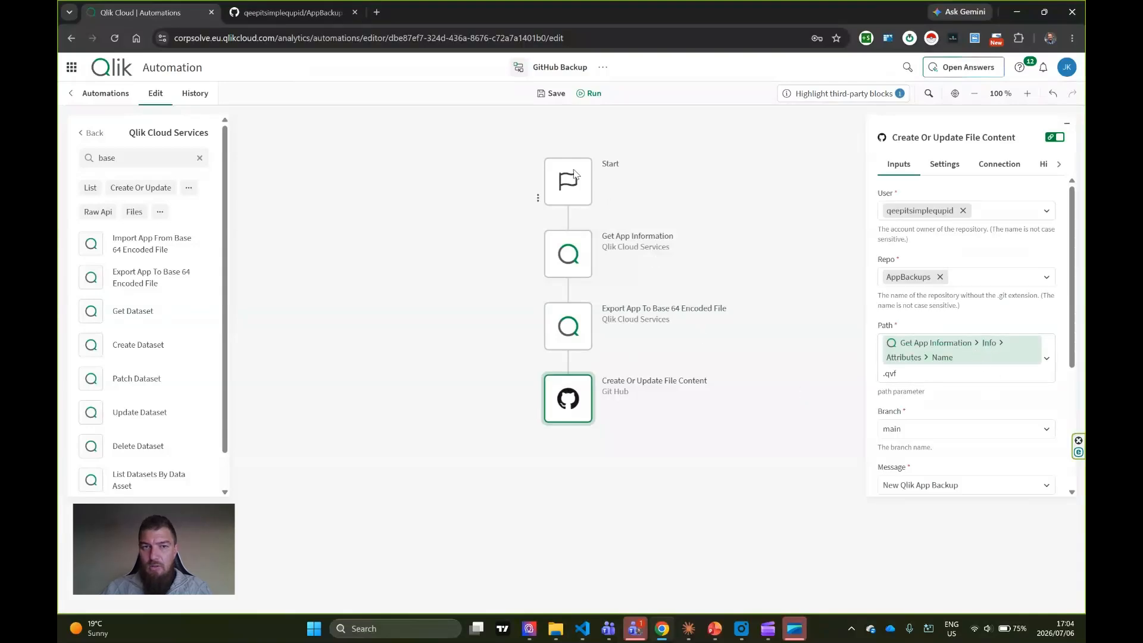
Step: Run the automation and check the AppBackups repository on GitHub for the backed-up app file
{"action": "left_click", "coordinate": [587, 94]}
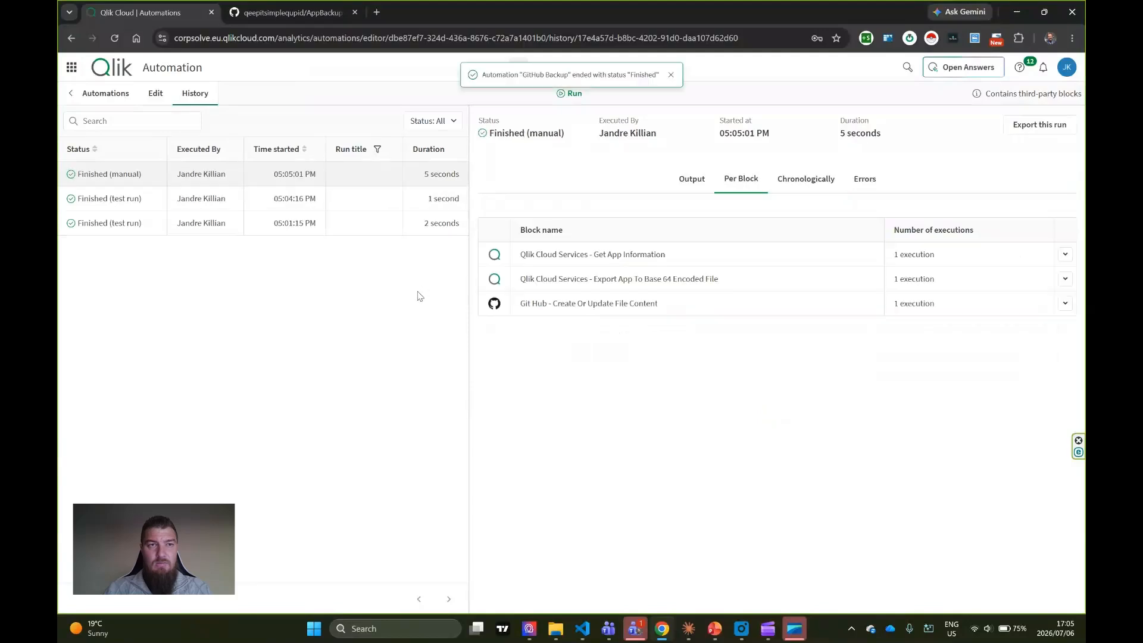
{"action": "left_click", "coordinate": [298, 12]}
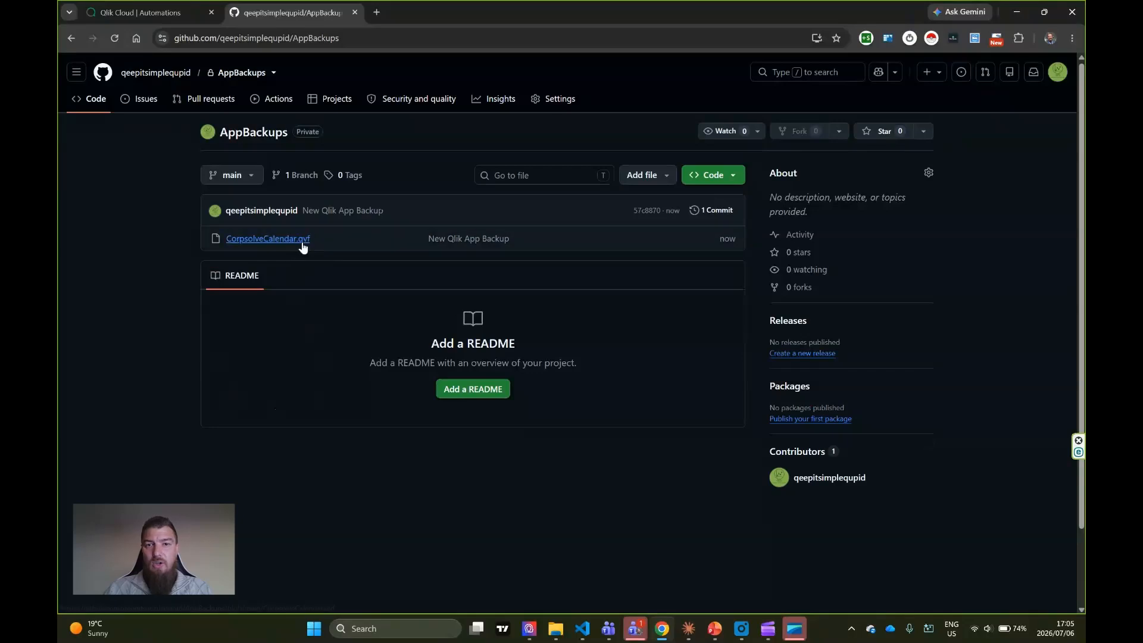
{"action": "right_click", "coordinate": [143, 206]}
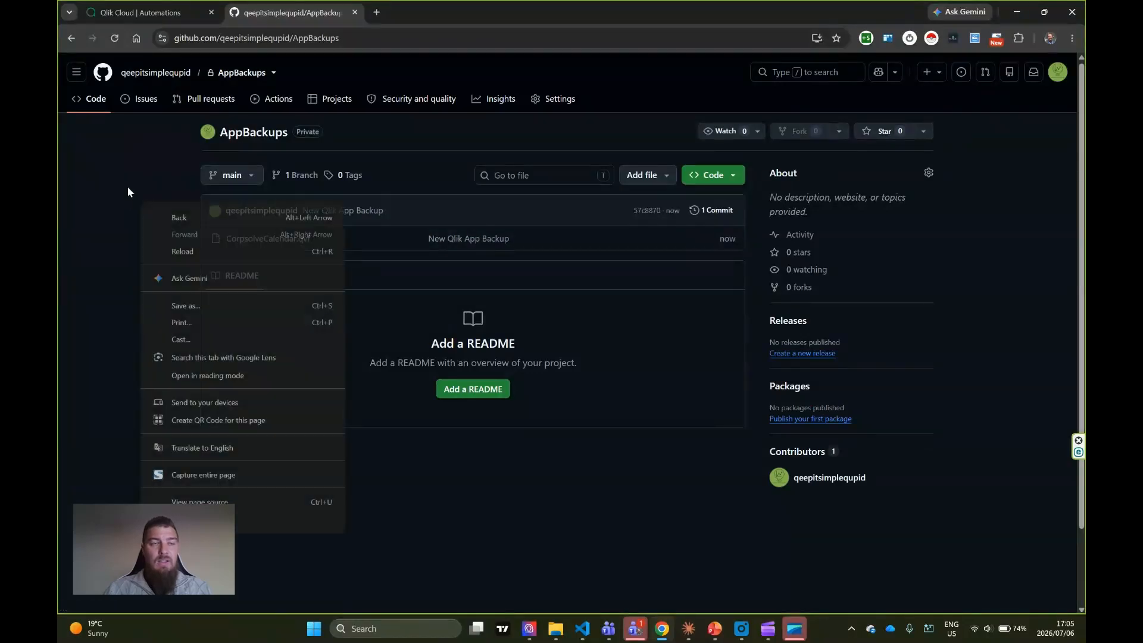
{"action": "left_click", "coordinate": [123, 192]}
{"action": "right_click", "coordinate": [174, 174]}
{"action": "left_click", "coordinate": [116, 163]}
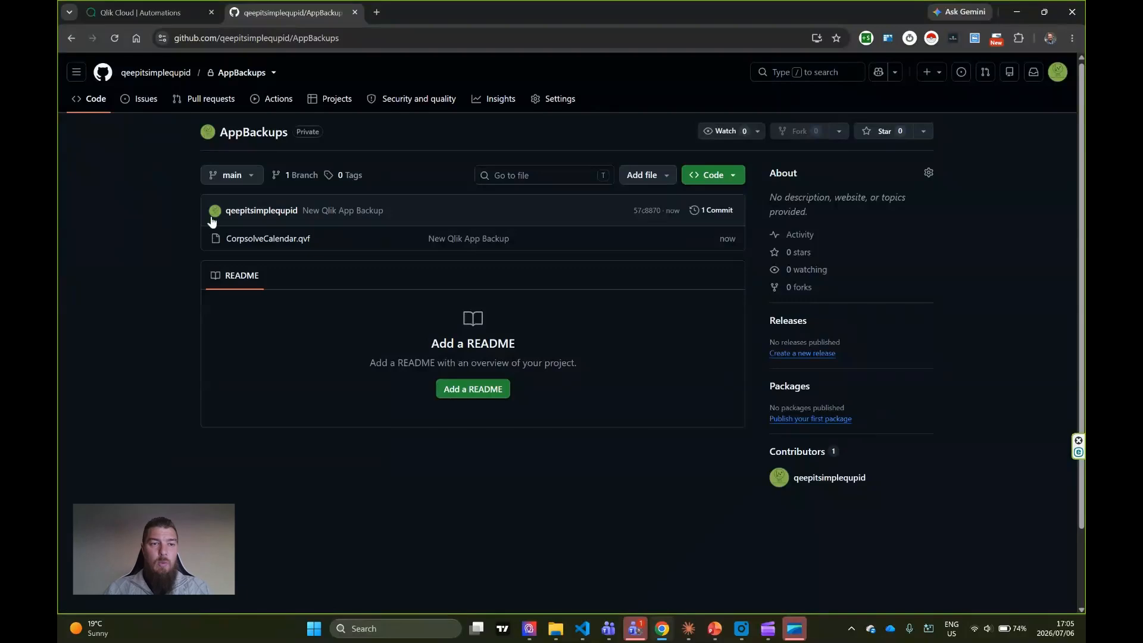
Step: Return to editing the Qlik automation and detach the chain starting at Get App Information from the Start block
{"action": "left_click", "coordinate": [155, 13]}
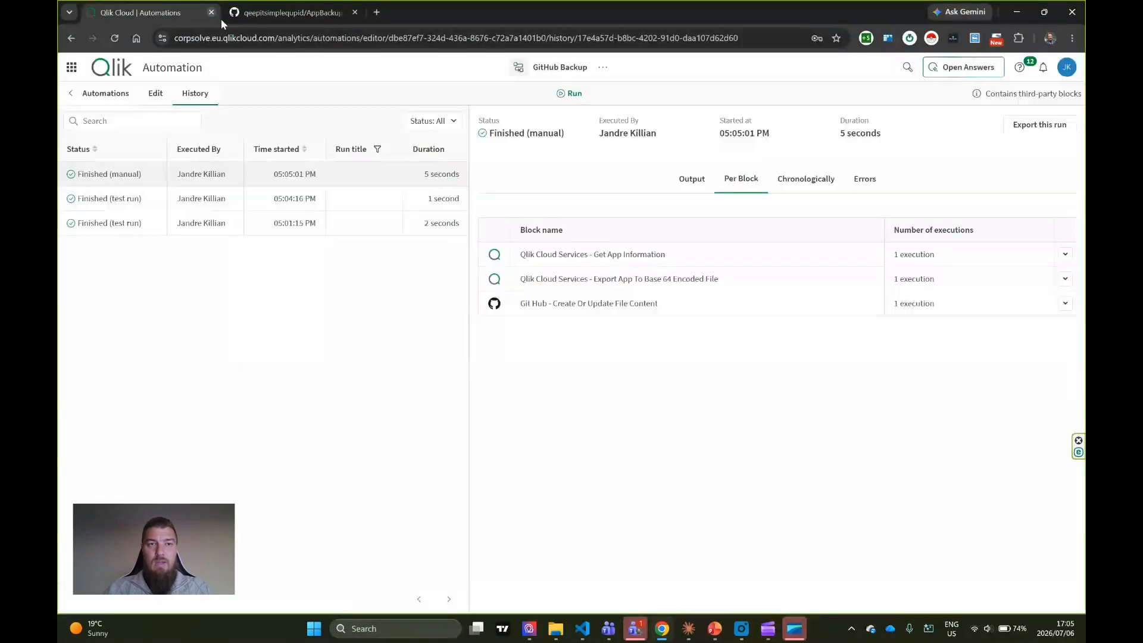
{"action": "left_click", "coordinate": [156, 96]}
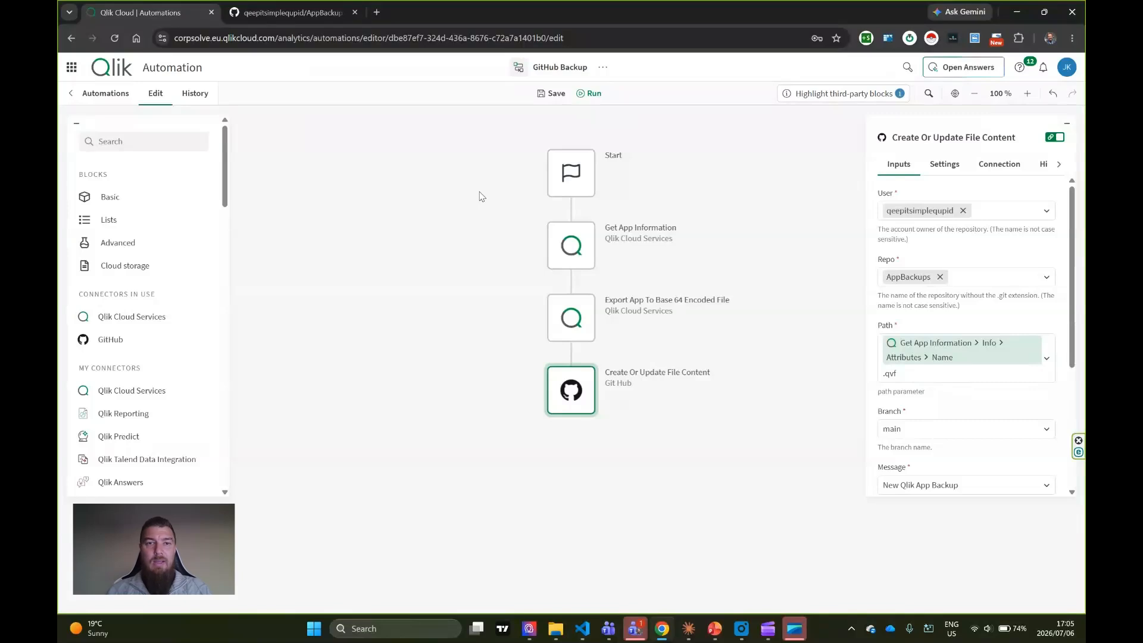
{"action": "left_click_drag", "start_coordinate": [571, 250], "coordinate": [573, 340]}
{"action": "left_click", "coordinate": [498, 233]}
Step: Find the Variable block and attach it directly below the Start block
{"action": "left_click", "coordinate": [149, 141]}
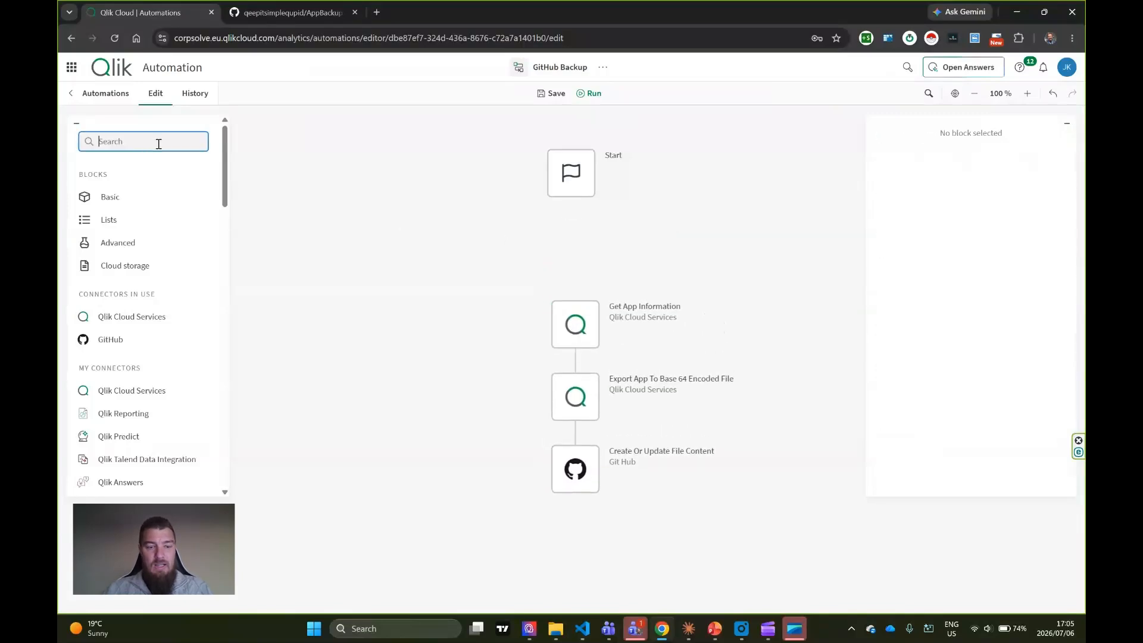
{"action": "type", "text": "var"}
{"action": "left_click_drag", "start_coordinate": [124, 318], "coordinate": [571, 245]}
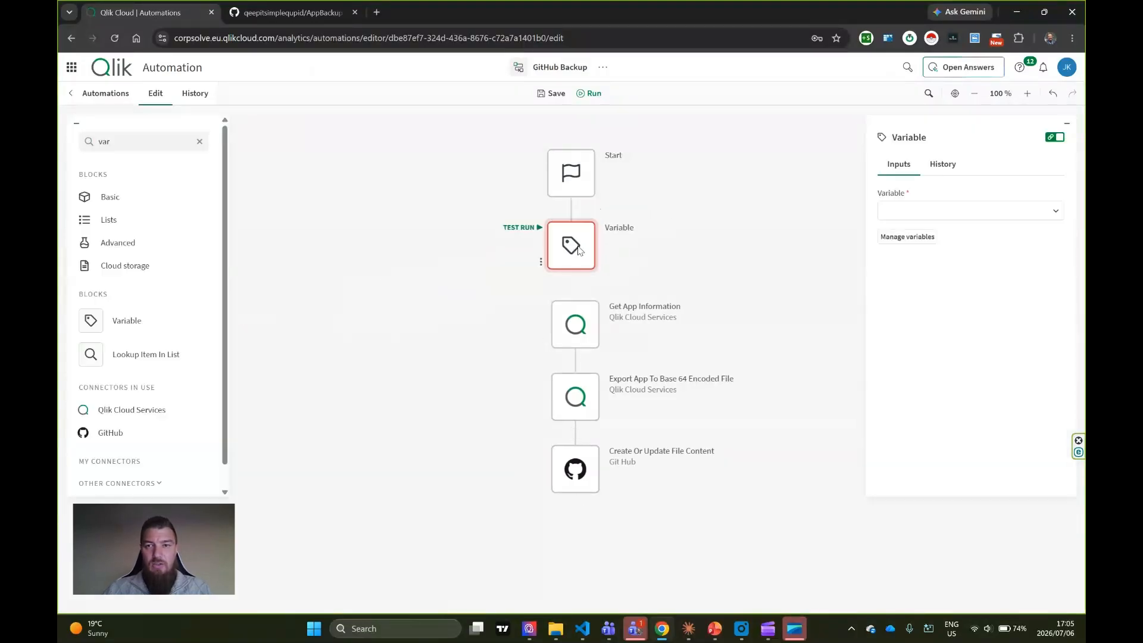
Step: Create a new variable named "Weekday" of type String and save it
{"action": "left_click", "coordinate": [905, 238]}
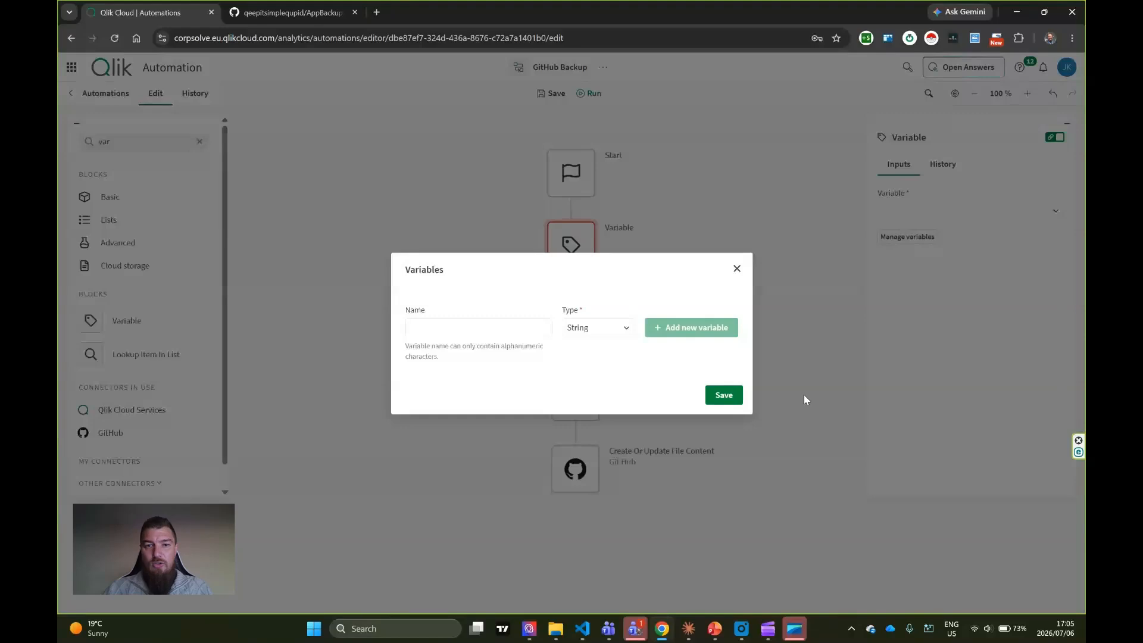
{"action": "left_click", "coordinate": [490, 327]}
{"action": "type", "text": "Weekday"}
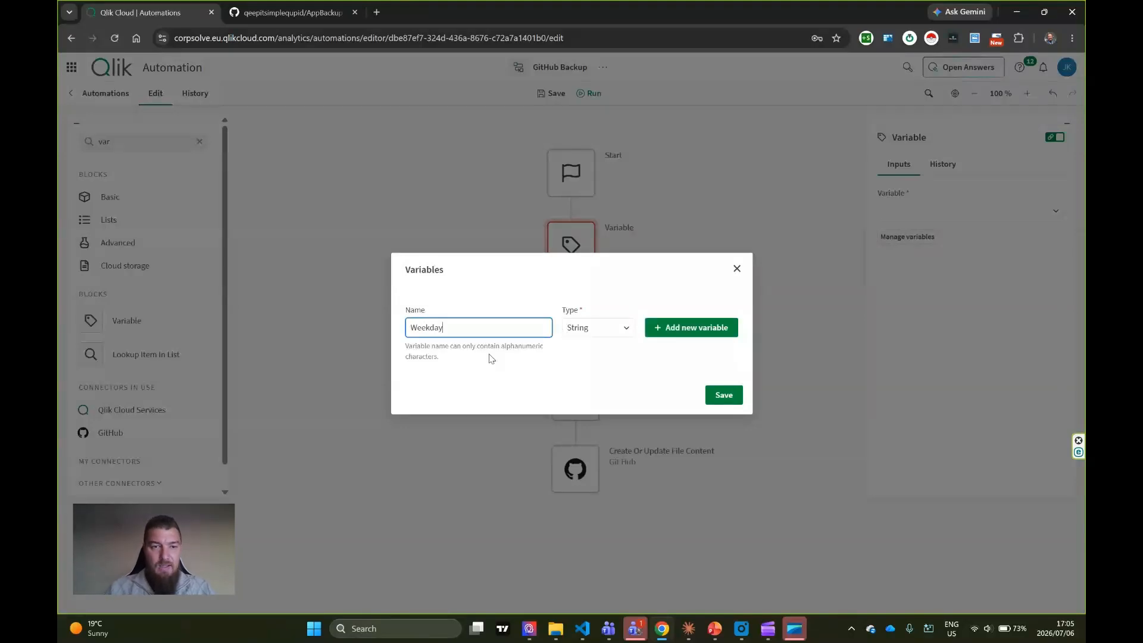
{"action": "left_click", "coordinate": [627, 328]}
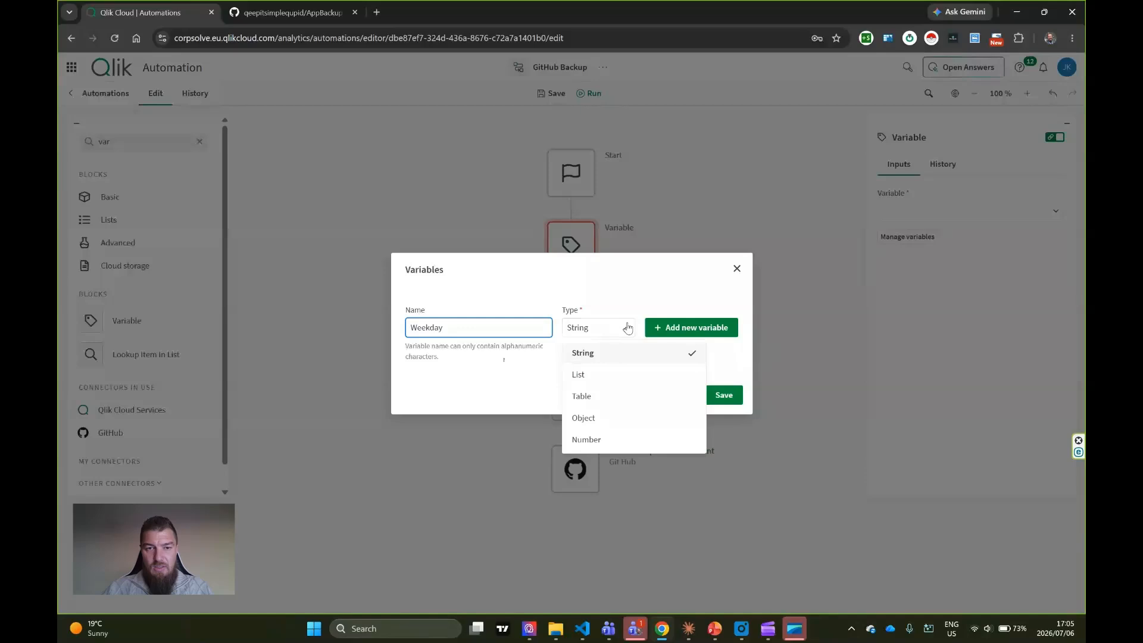
{"action": "left_click", "coordinate": [689, 328]}
{"action": "left_click", "coordinate": [724, 412]}
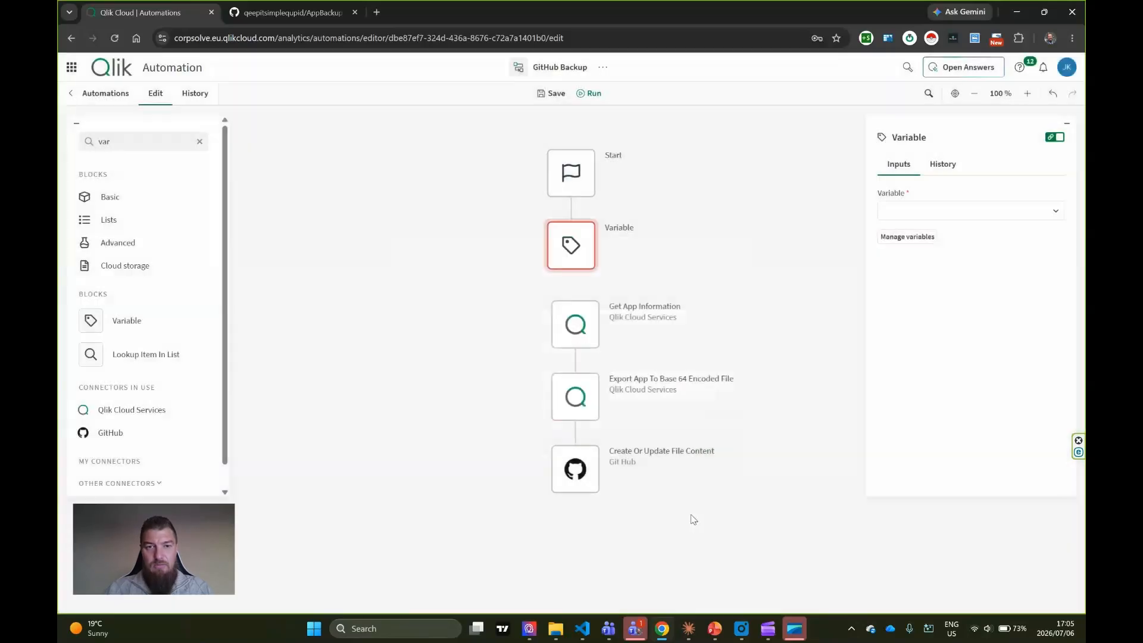
Step: Assign the Weekday variable to the Variable block and add a "Set value of Weekday" operation
{"action": "left_click", "coordinate": [1054, 213]}
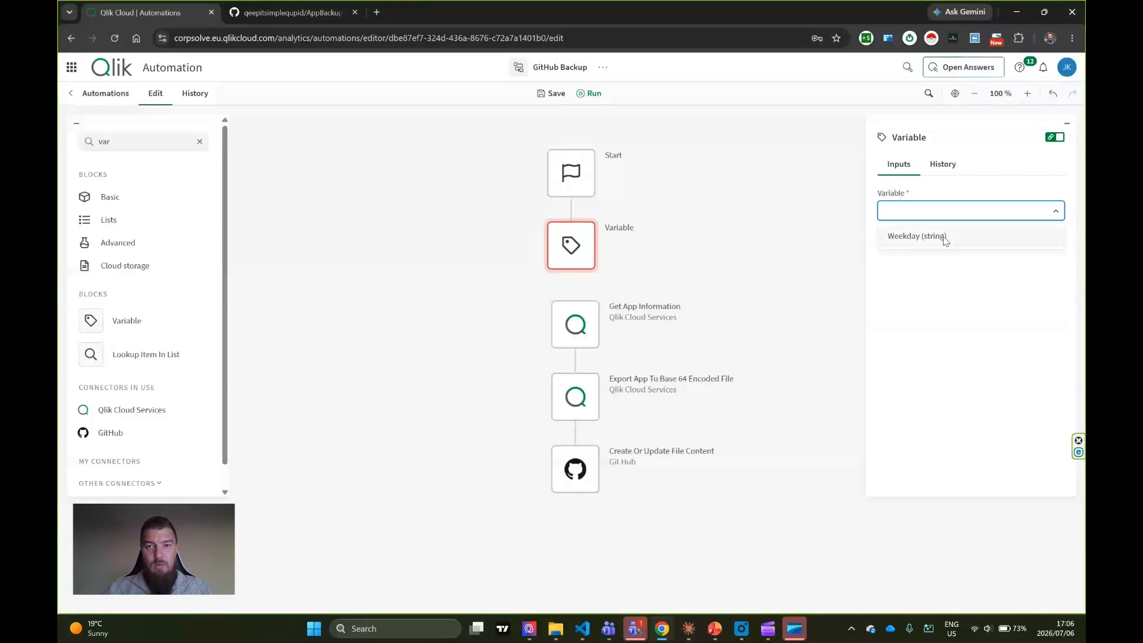
{"action": "left_click", "coordinate": [946, 238]}
{"action": "left_click", "coordinate": [953, 277]}
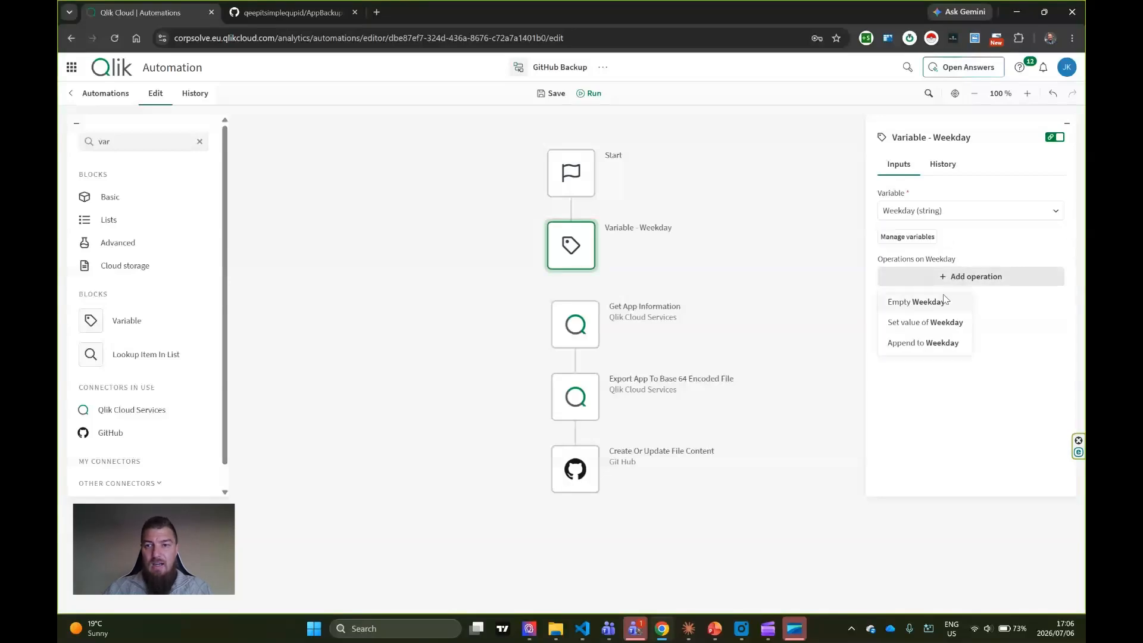
{"action": "left_click", "coordinate": [921, 323]}
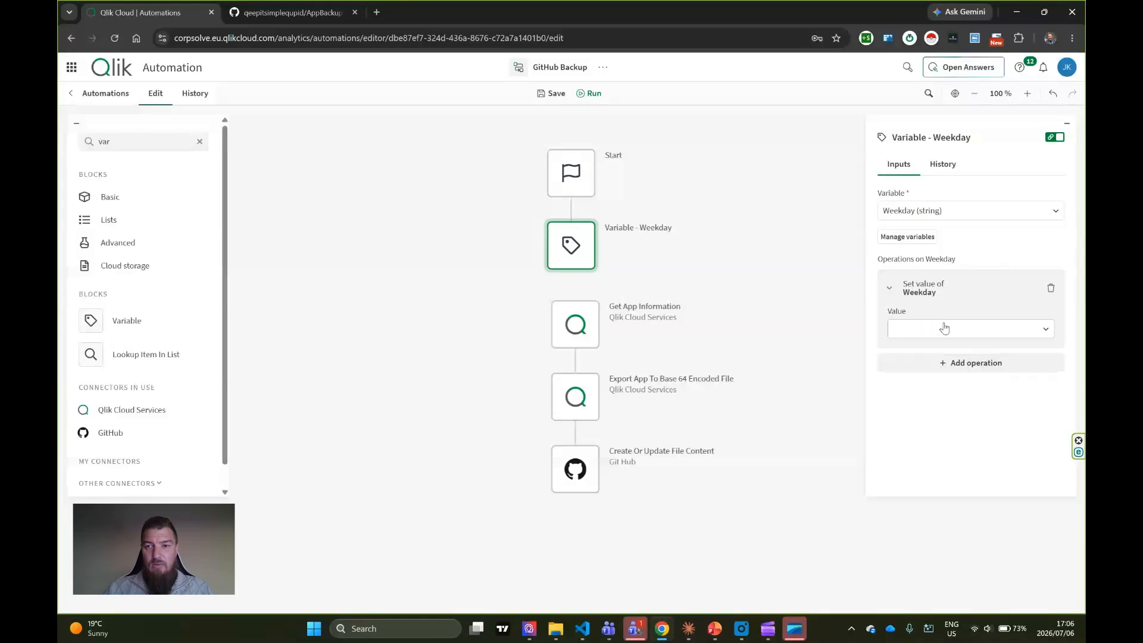
Step: Open the Date formula for the Weekday value and examine its list of day format characters
{"action": "left_click", "coordinate": [948, 331]}
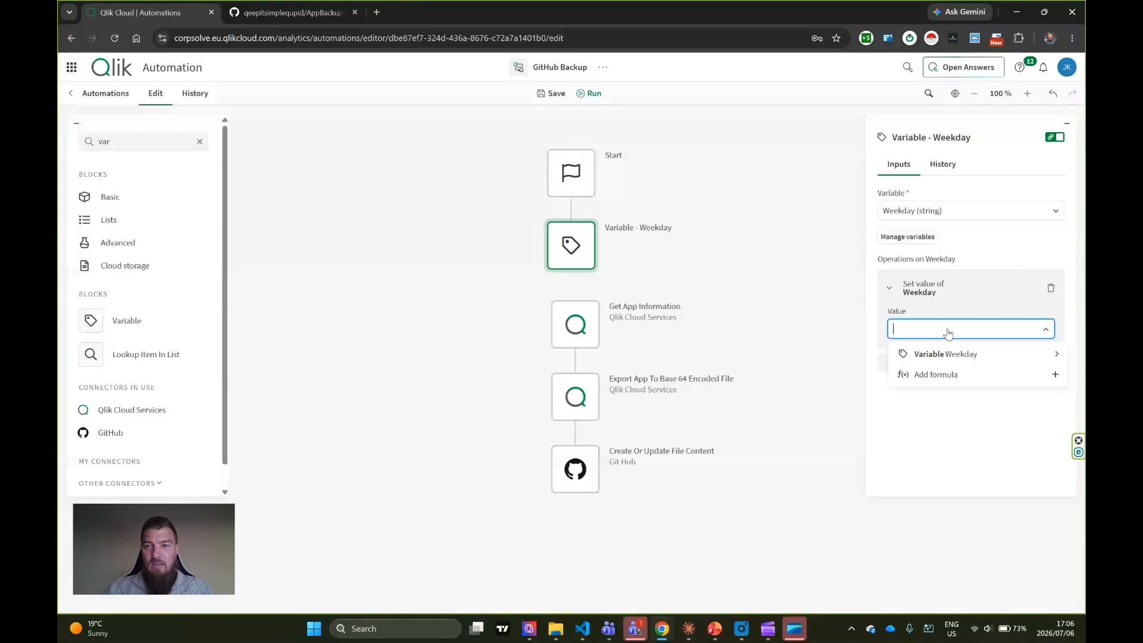
{"action": "left_click", "coordinate": [944, 373]}
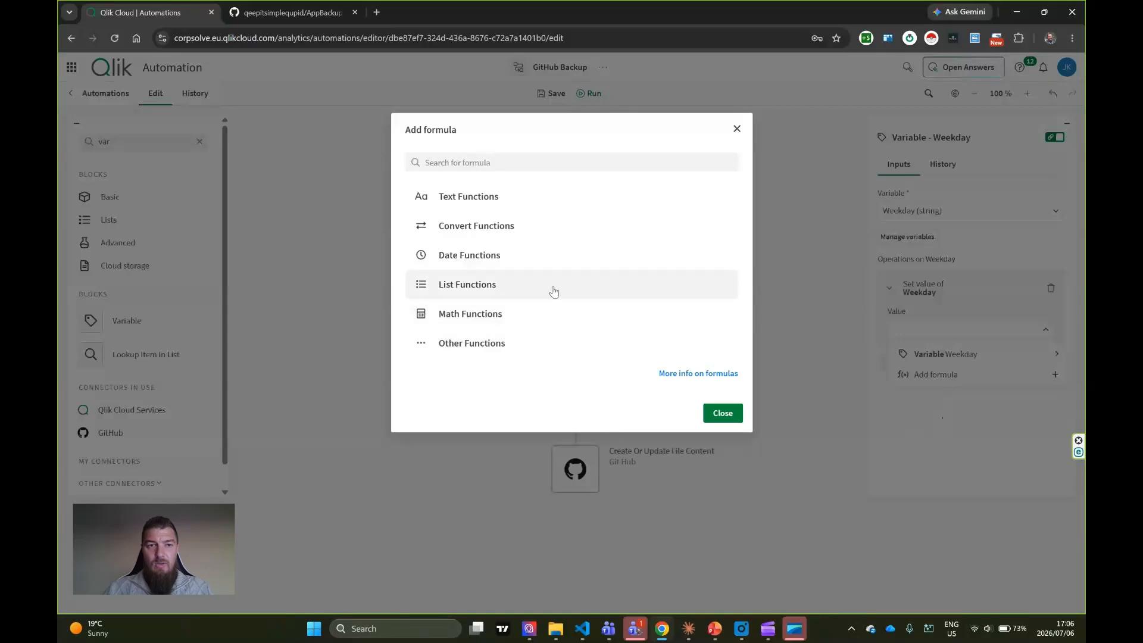
{"action": "left_click", "coordinate": [525, 261]}
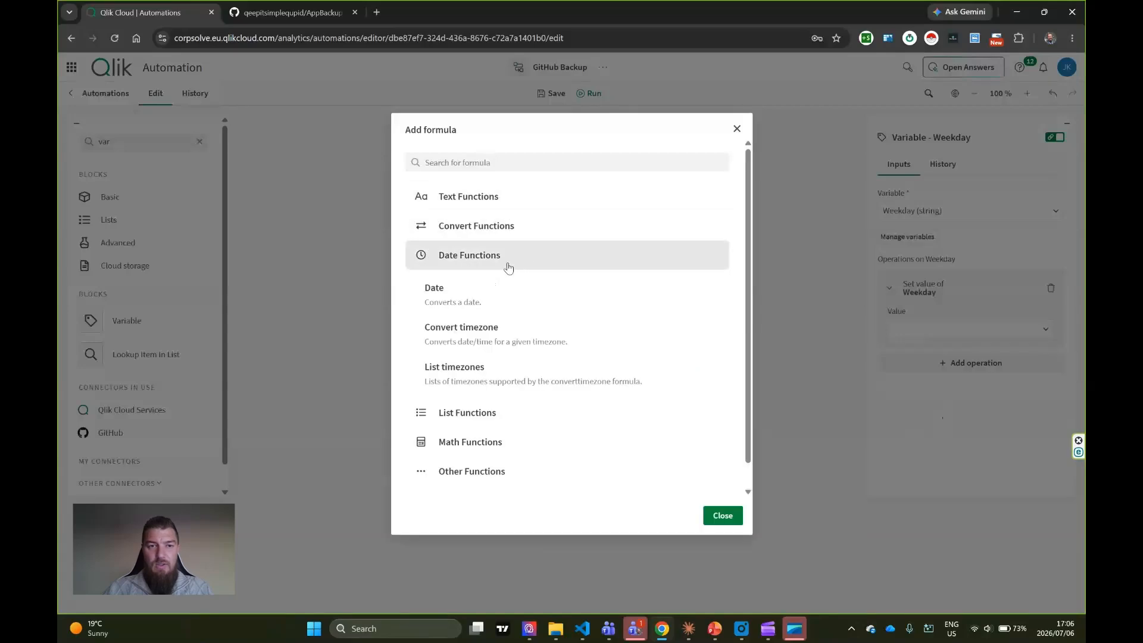
{"action": "left_click", "coordinate": [568, 297]}
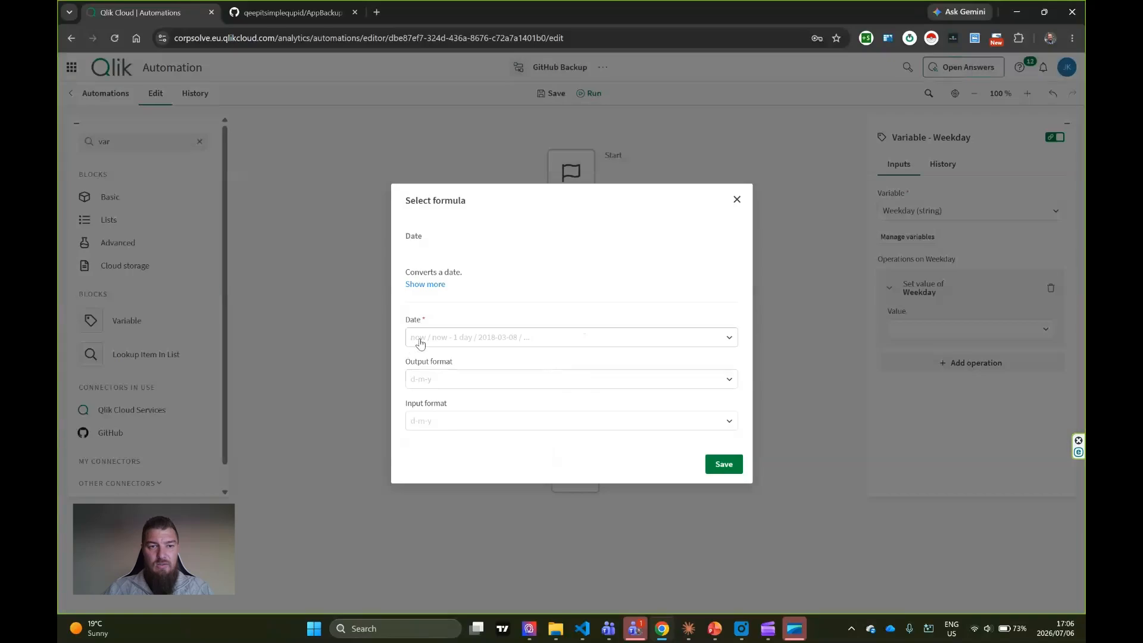
{"action": "left_click", "coordinate": [428, 286]}
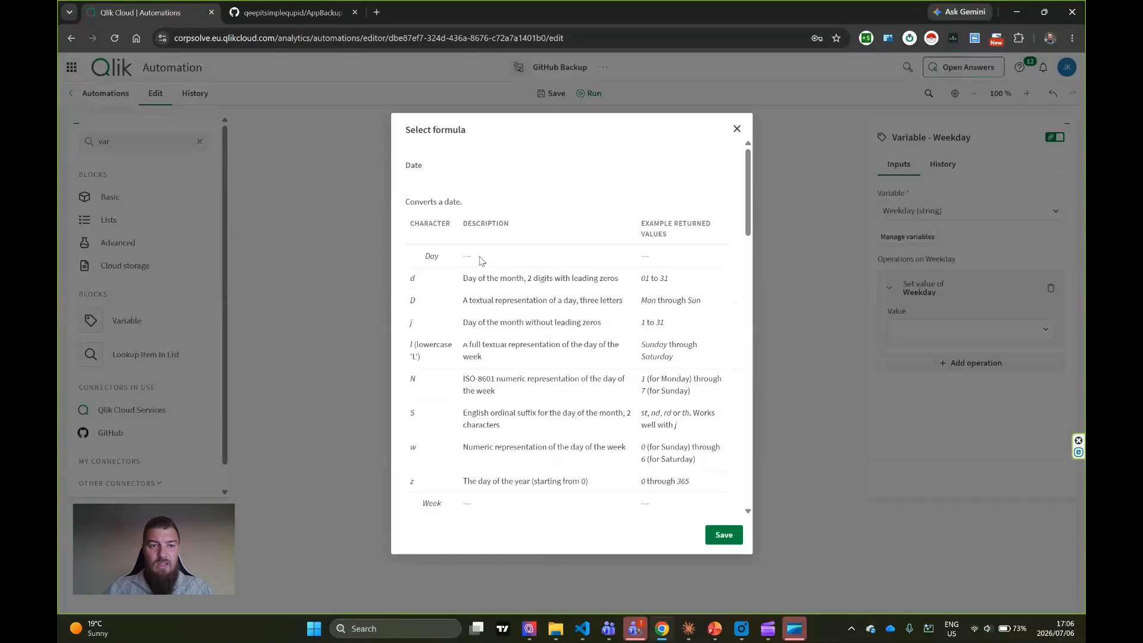
{"action": "scroll", "coordinate": [544, 306], "scroll_direction": "down", "scroll_amount": 3}
{"action": "scroll", "coordinate": [577, 339], "scroll_direction": "up", "scroll_amount": 2}
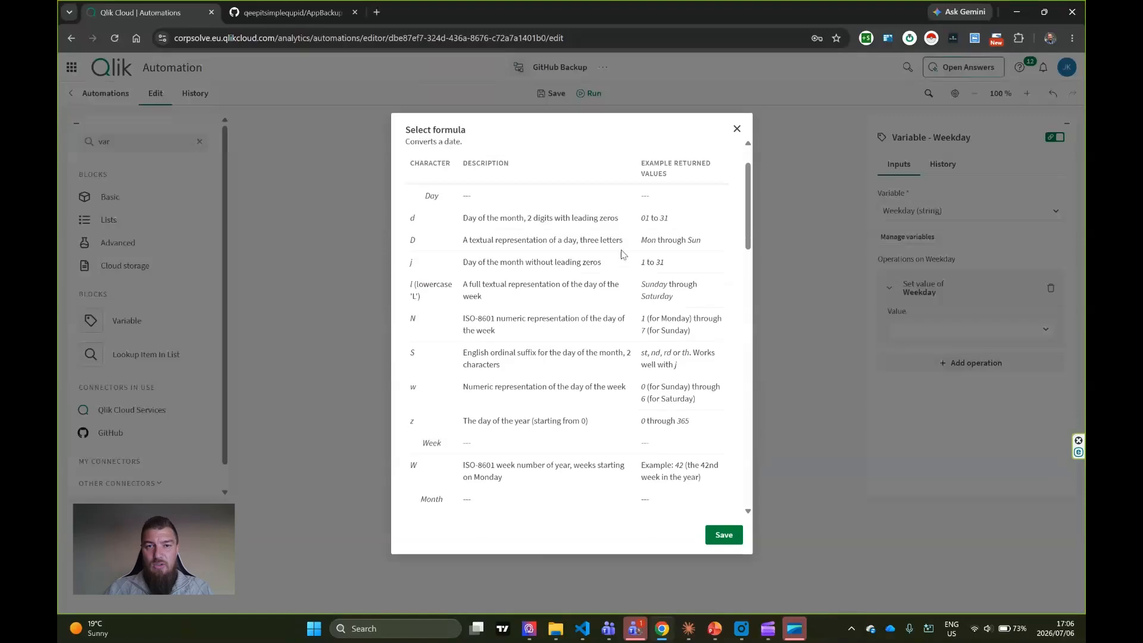
{"action": "left_click_drag", "start_coordinate": [642, 219], "coordinate": [674, 221]}
{"action": "left_click", "coordinate": [633, 226]}
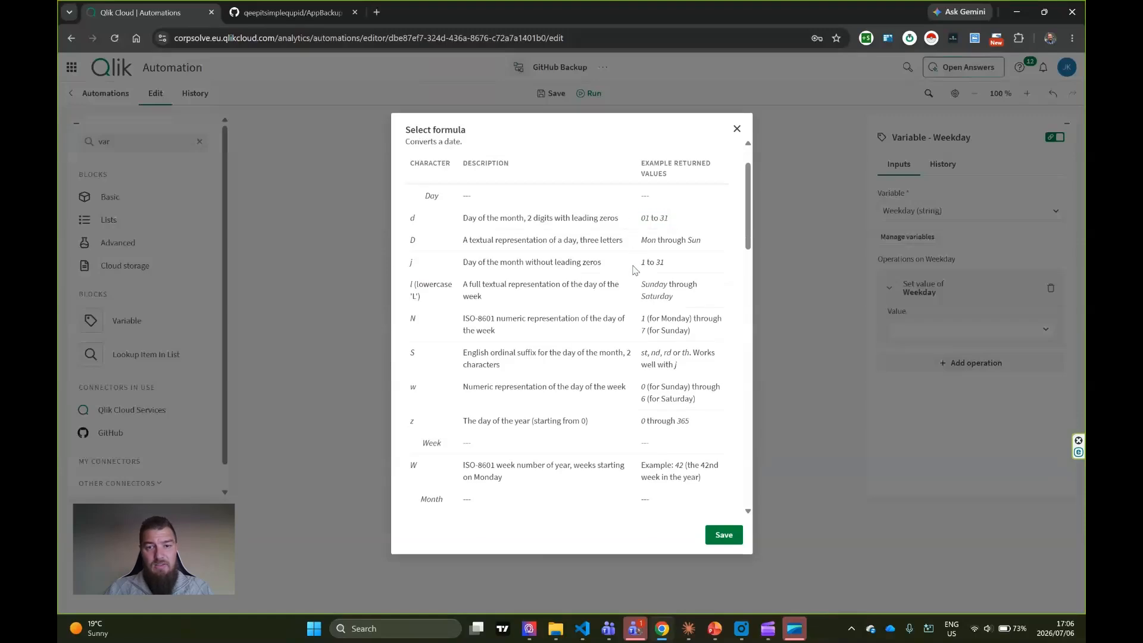
{"action": "scroll", "coordinate": [633, 270], "scroll_direction": "up", "scroll_amount": 1}
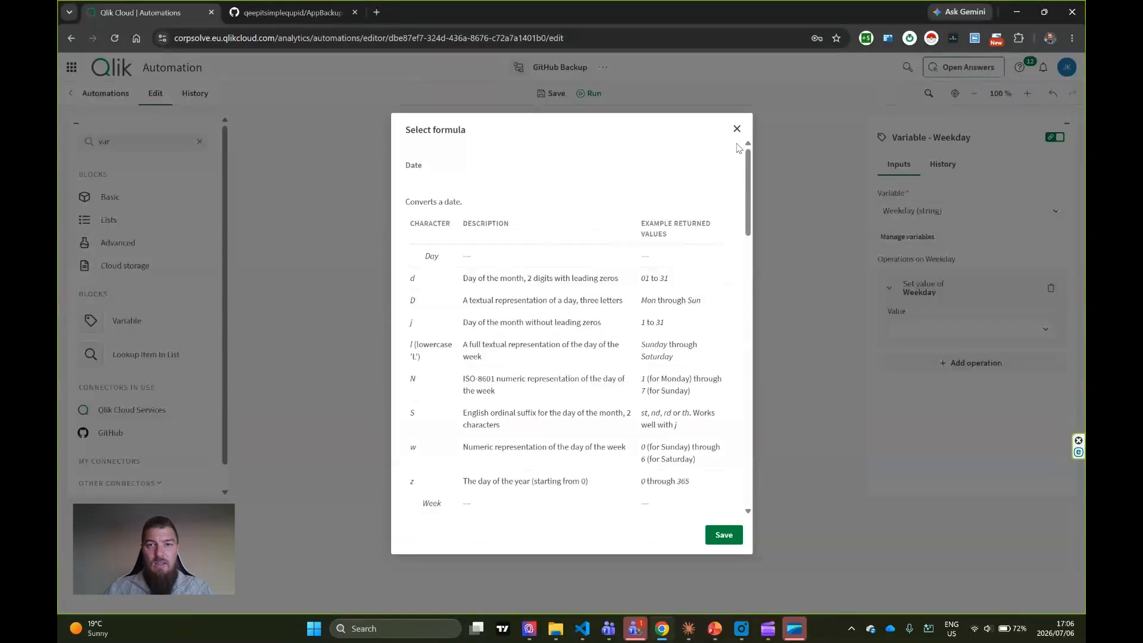
{"action": "left_click", "coordinate": [724, 535]}
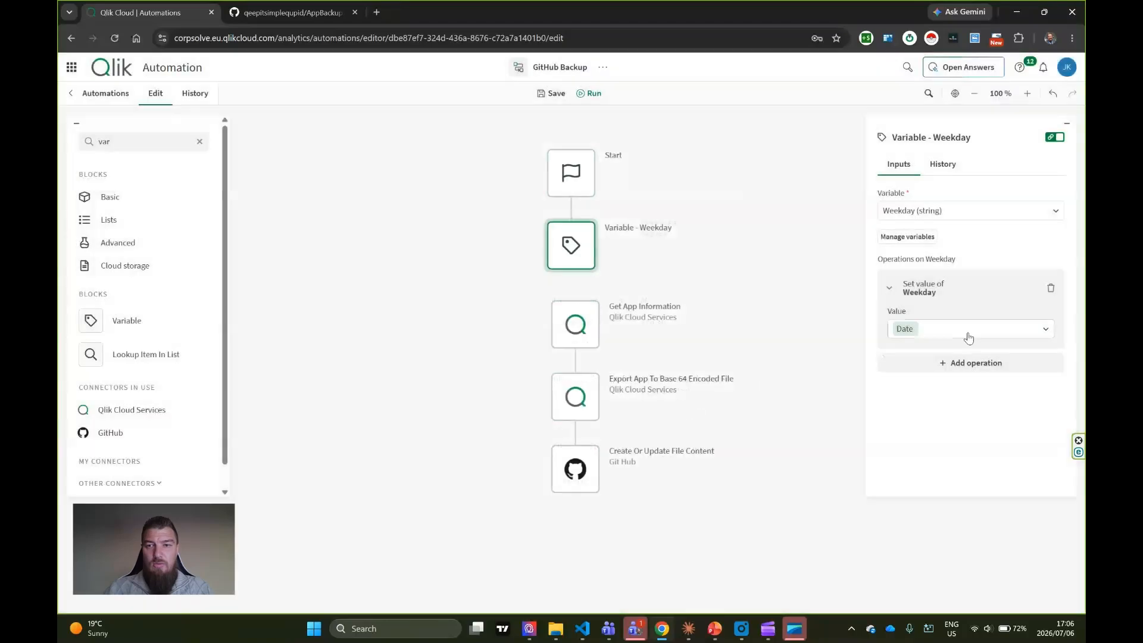
{"action": "left_click", "coordinate": [931, 332]}
{"action": "key", "text": "BackSpace"}
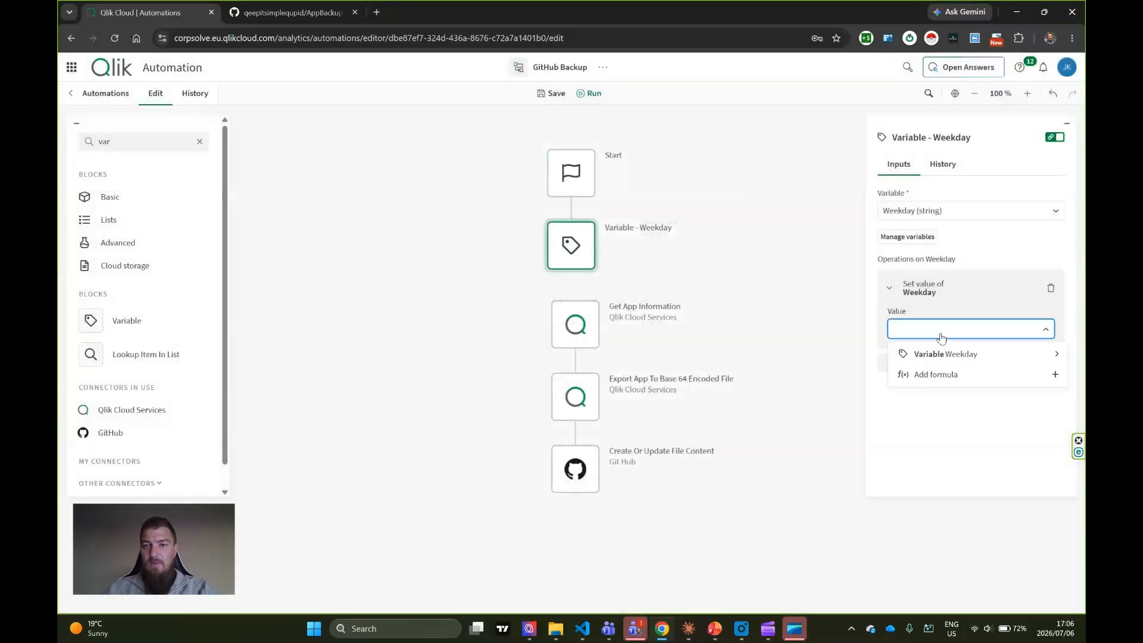
Step: Set the Weekday value to a Date formula with date "now" and output format "D"
{"action": "left_click", "coordinate": [941, 332]}
{"action": "left_click", "coordinate": [941, 332]}
{"action": "left_click", "coordinate": [936, 374]}
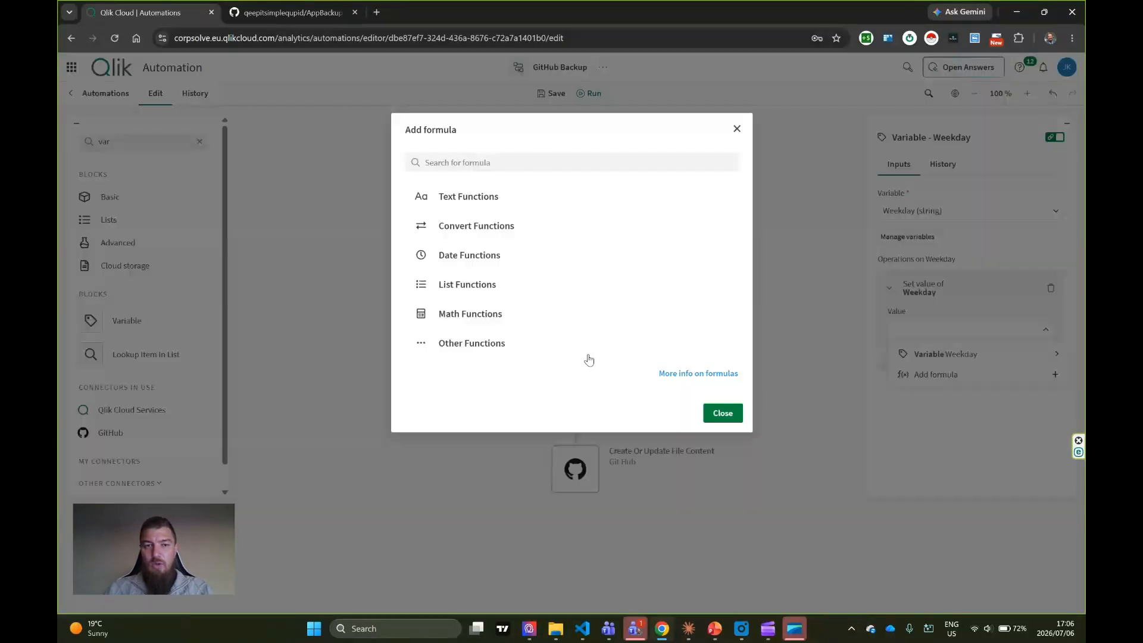
{"action": "left_click", "coordinate": [487, 265]}
{"action": "left_click", "coordinate": [488, 295]}
{"action": "left_click", "coordinate": [473, 338]}
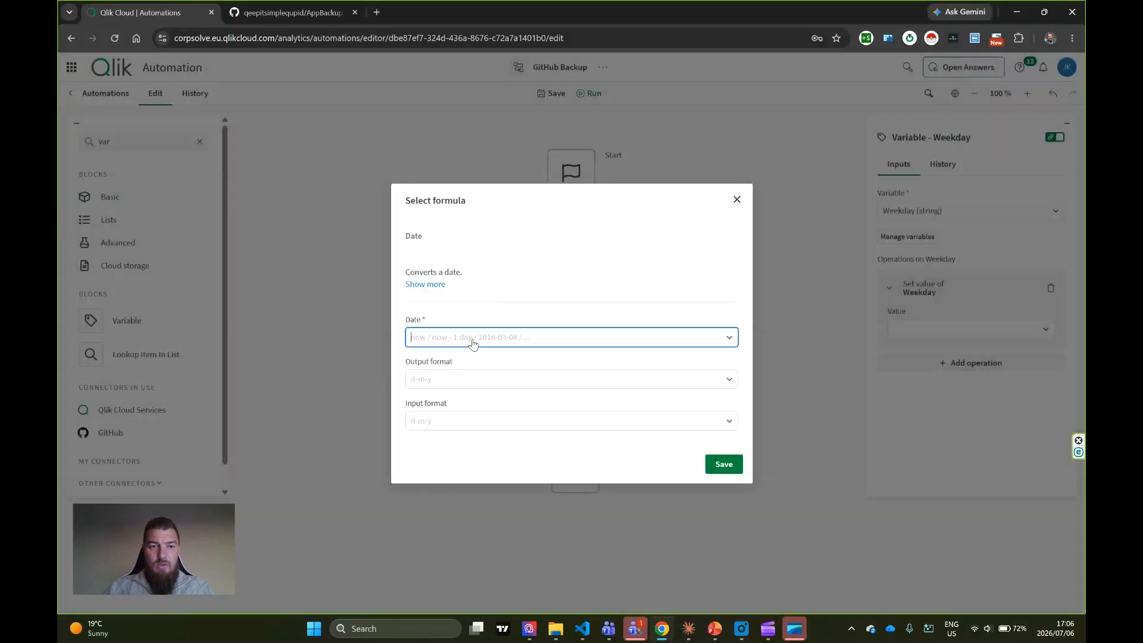
{"action": "type", "text": "now"}
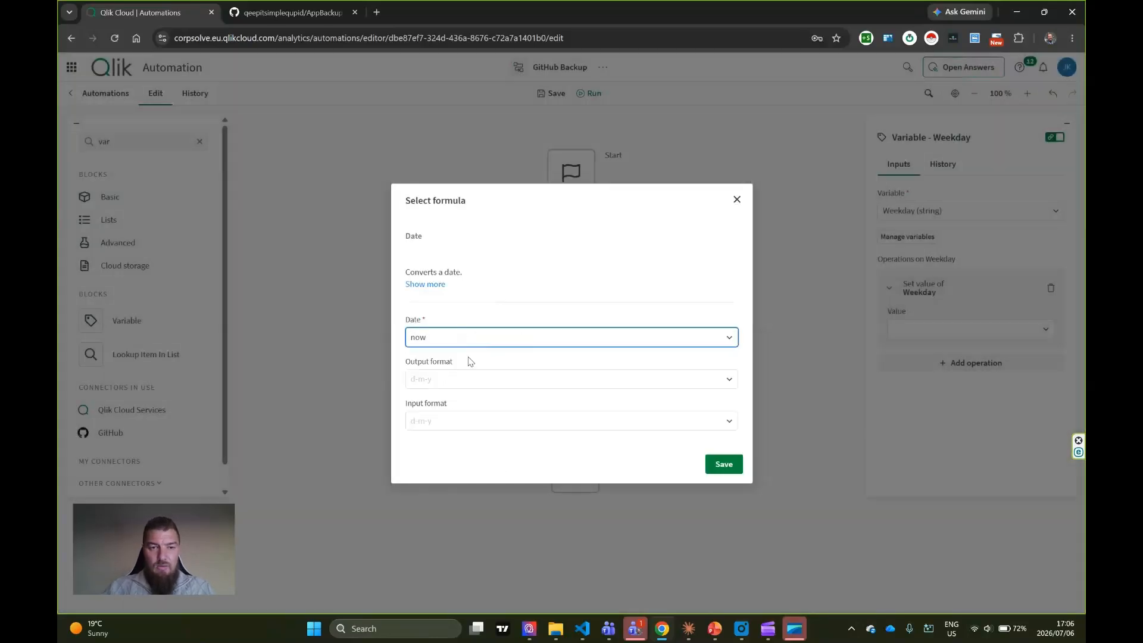
{"action": "left_click", "coordinate": [464, 380]}
{"action": "type", "text": "D"}
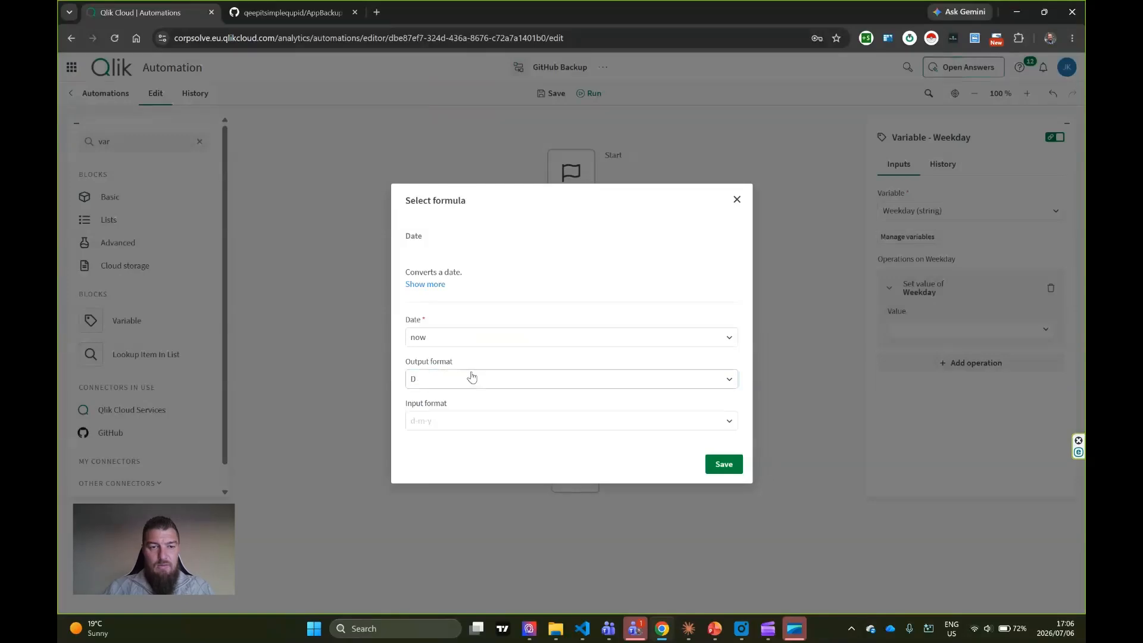
{"action": "key", "text": "BackSpace"}
{"action": "left_click", "coordinate": [723, 464]}
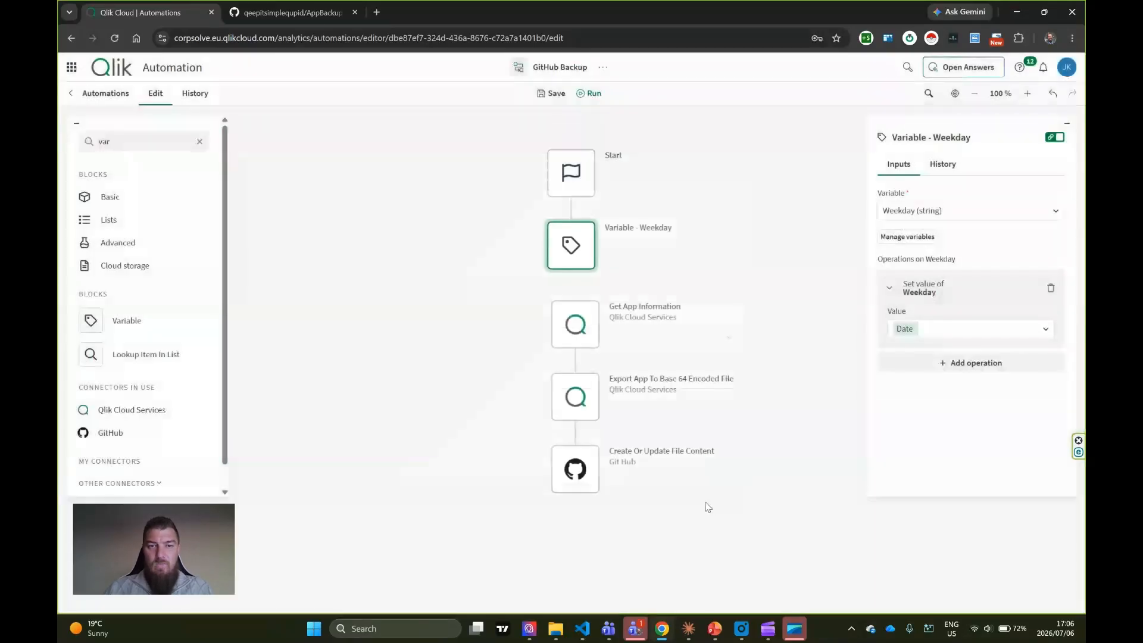
Step: Reattach the chain starting at Get App Information below the Variable - Weekday block
{"action": "left_click", "coordinate": [578, 330]}
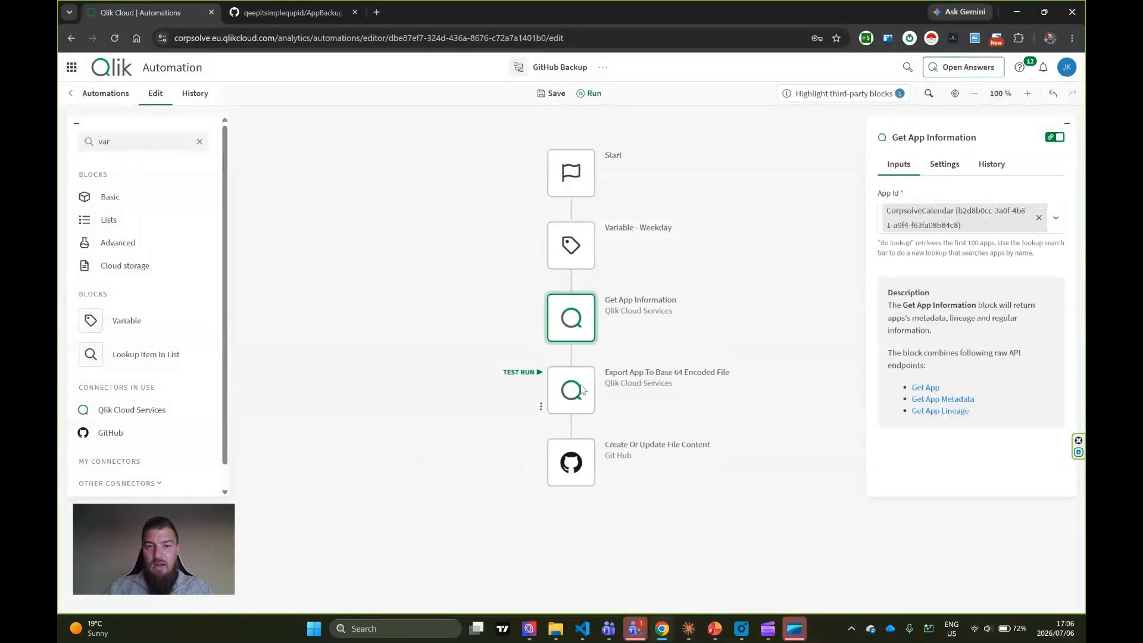
{"action": "left_click", "coordinate": [581, 392]}
Step: Insert an underscore before ".qvf" in the path of the Create Or Update File Content block
{"action": "left_click", "coordinate": [583, 472]}
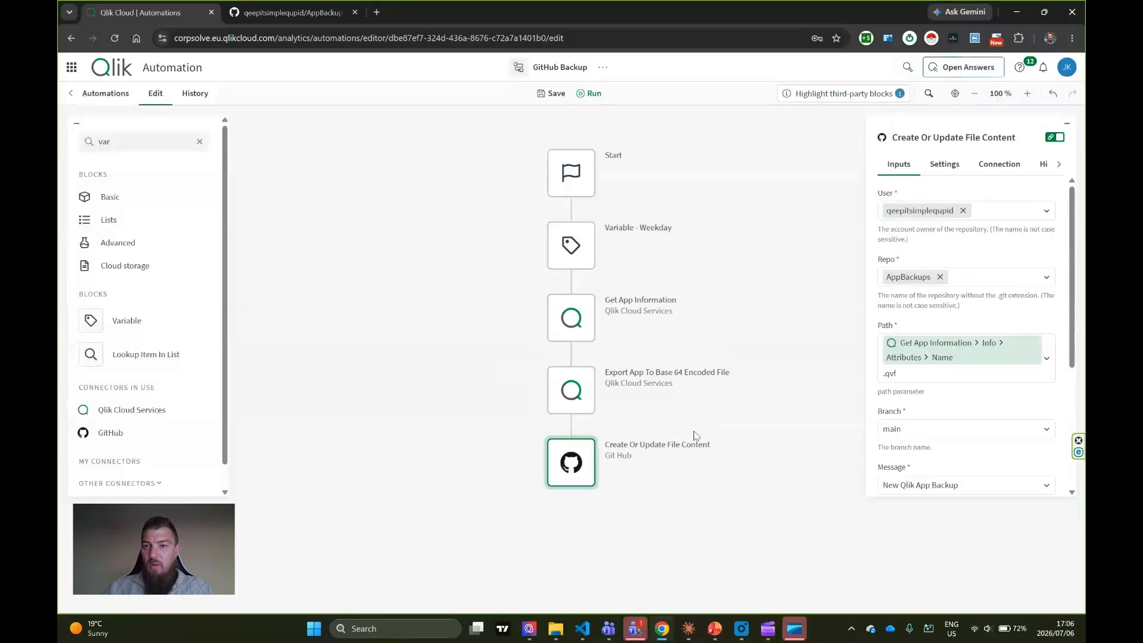
{"action": "left_click", "coordinate": [930, 381]}
{"action": "key", "text": "Left"}
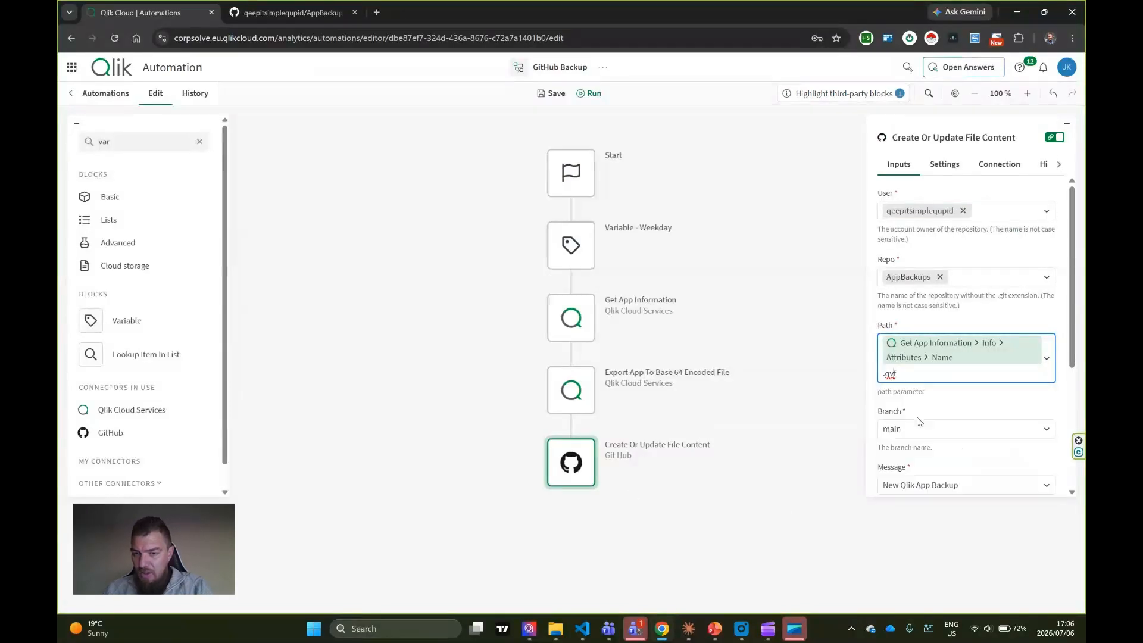
{"action": "type", "text": "_"}
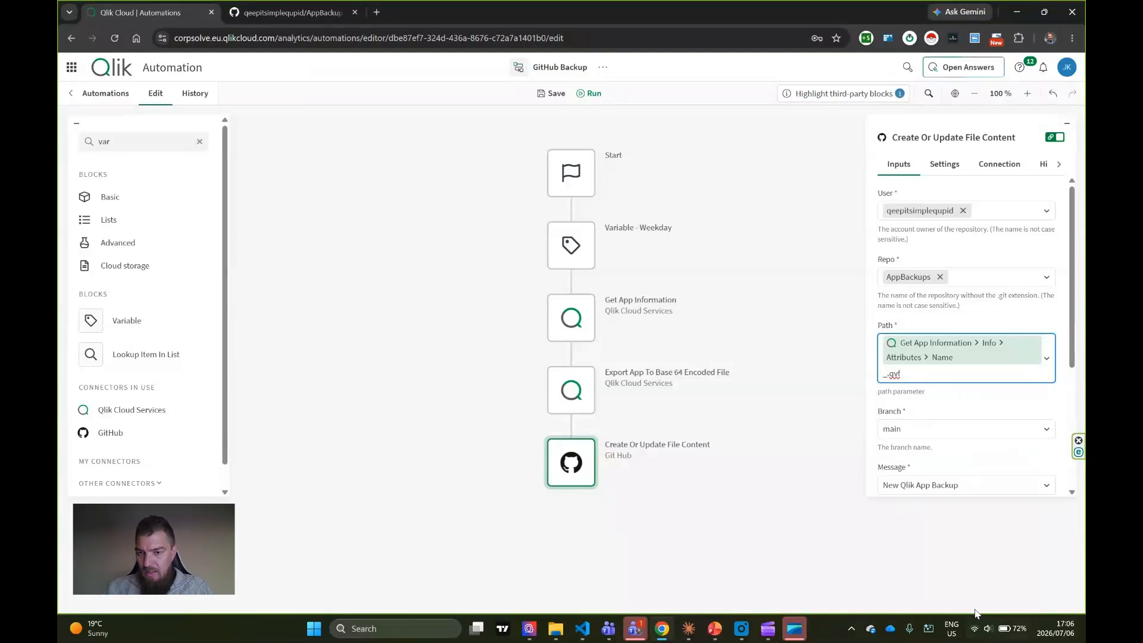
Step: Insert the Weekday variable into the GitHub file path between the app name and "_.qvf"
{"action": "left_click", "coordinate": [890, 375]}
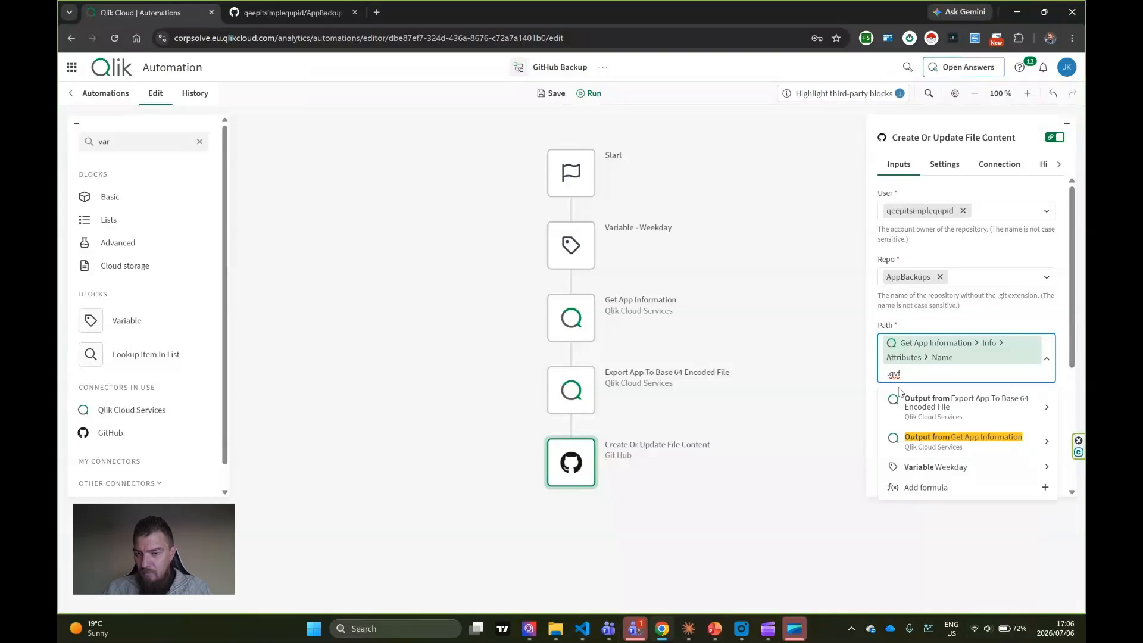
{"action": "left_click", "coordinate": [934, 468]}
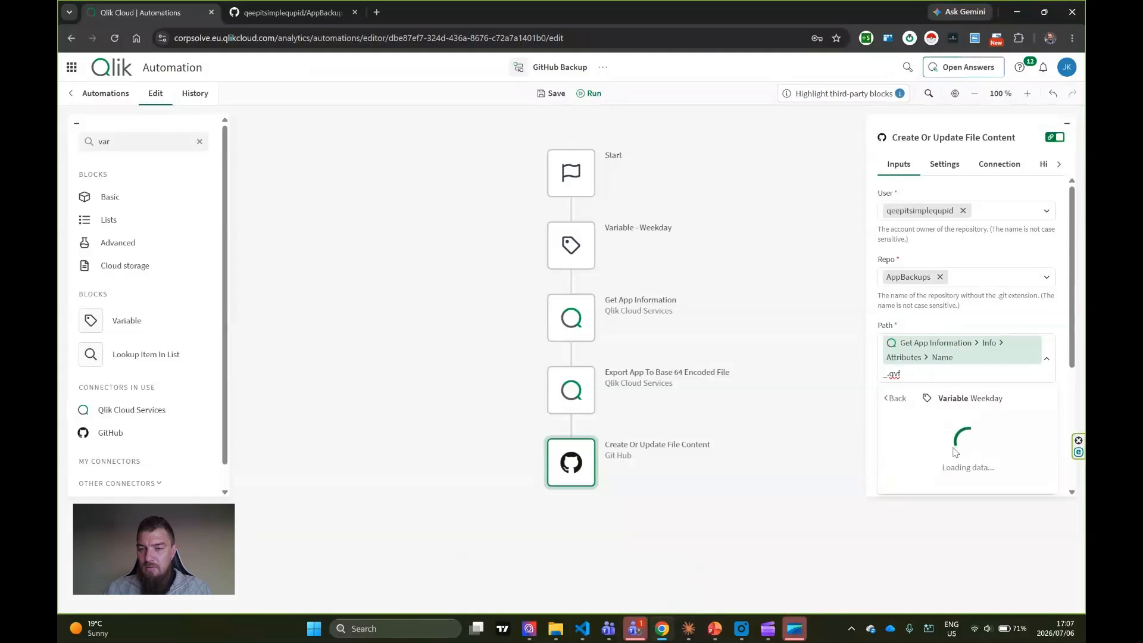
{"action": "left_click", "coordinate": [895, 399]}
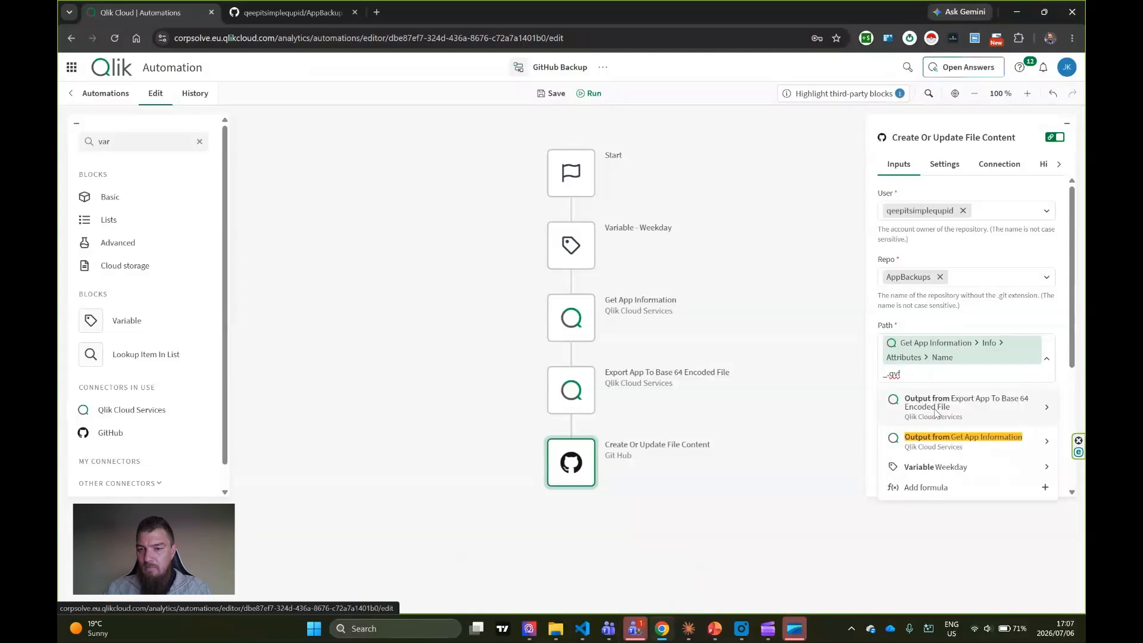
{"action": "left_click", "coordinate": [956, 442]}
{"action": "left_click", "coordinate": [894, 405]}
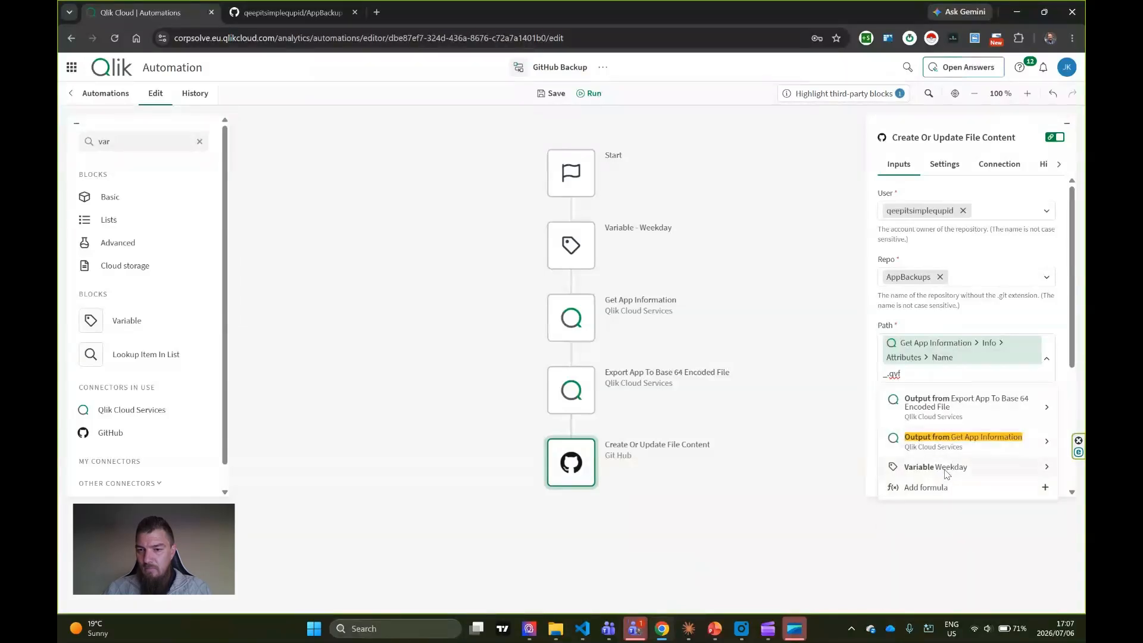
{"action": "left_click", "coordinate": [947, 468]}
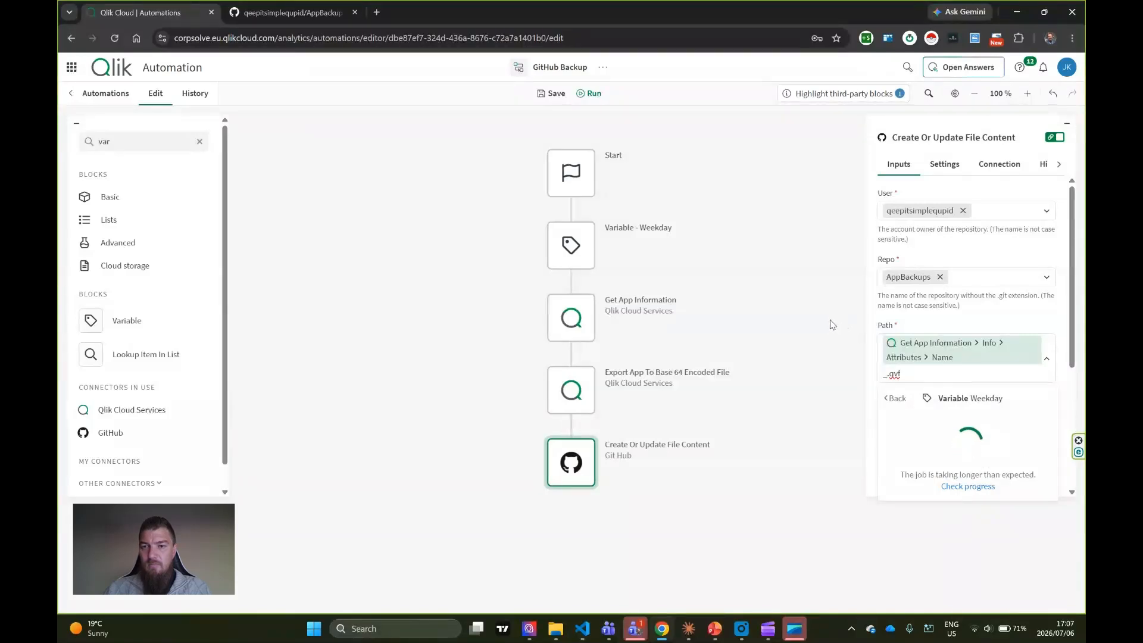
{"action": "left_click", "coordinate": [927, 380]}
{"action": "left_click", "coordinate": [891, 374]}
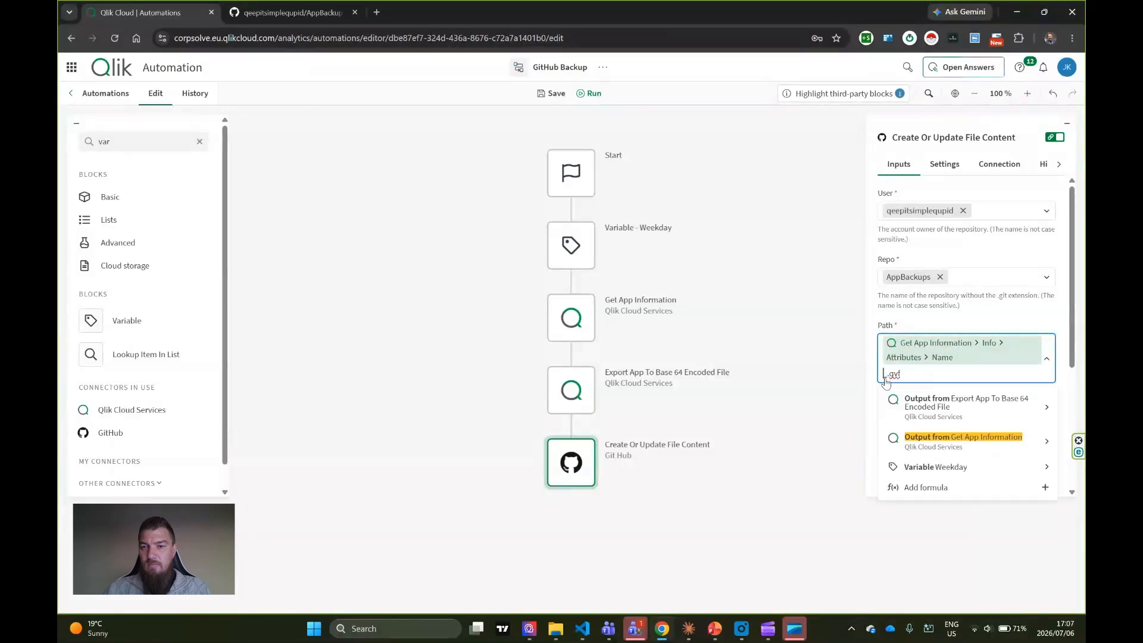
{"action": "left_click", "coordinate": [939, 470]}
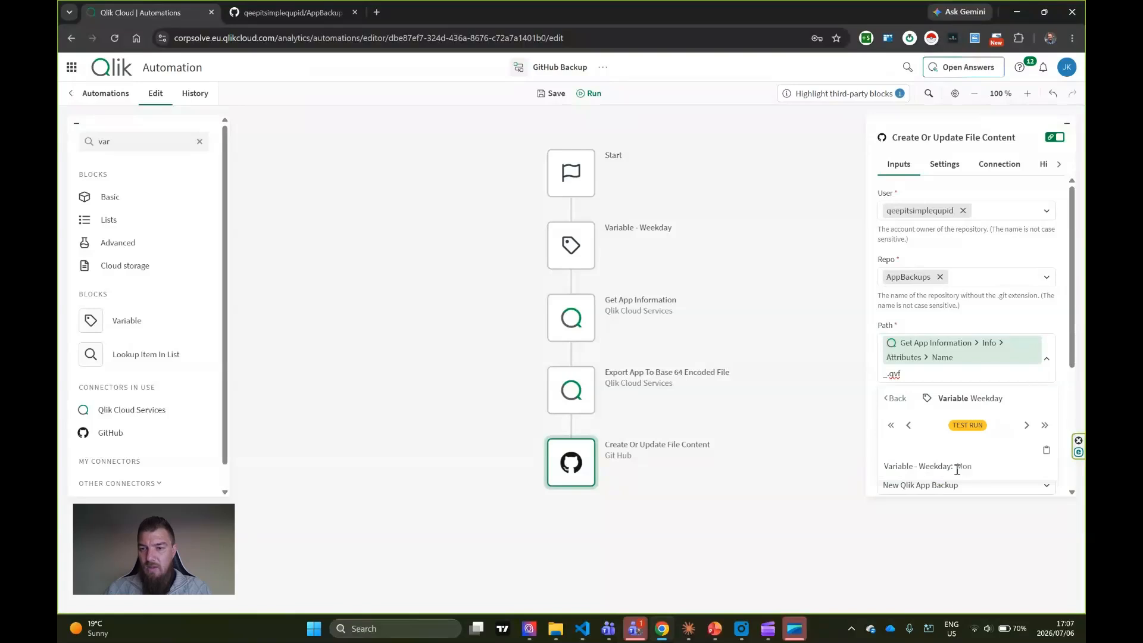
{"action": "left_click", "coordinate": [940, 472]}
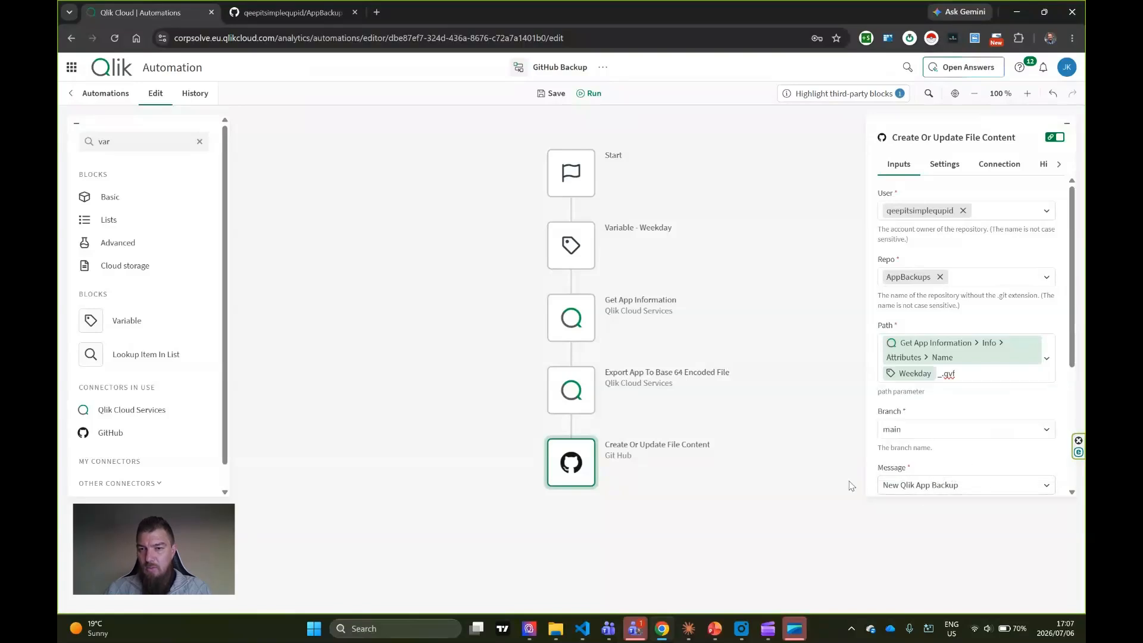
Step: Run the automation and refresh the AppBackups repository on GitHub to check for the weekday-named backup file
{"action": "left_click", "coordinate": [591, 94]}
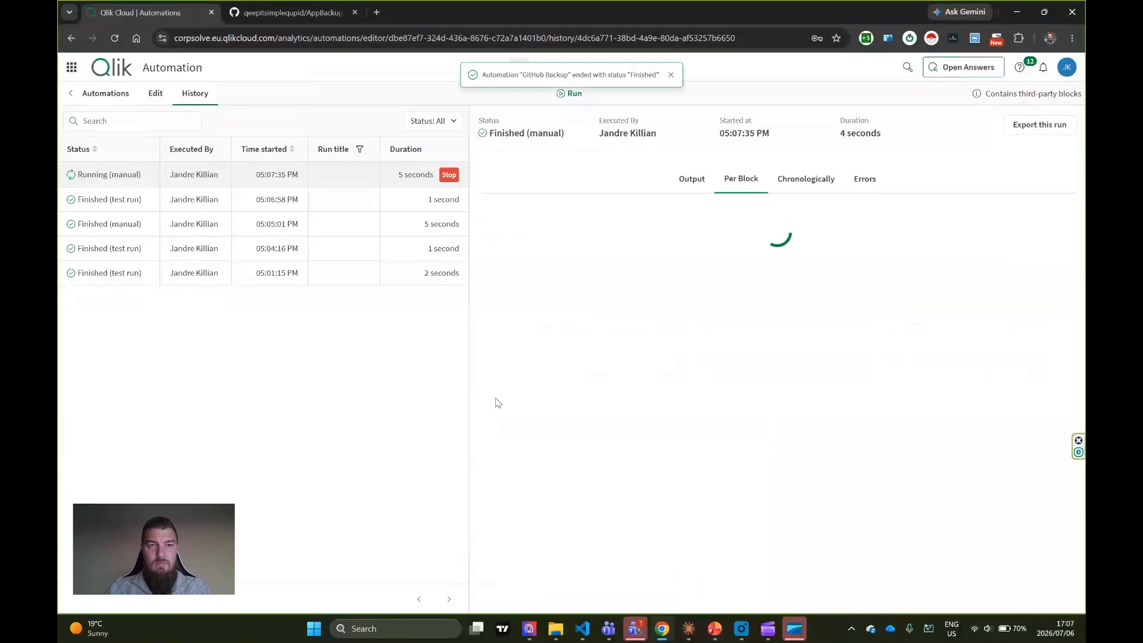
{"action": "left_click", "coordinate": [292, 13]}
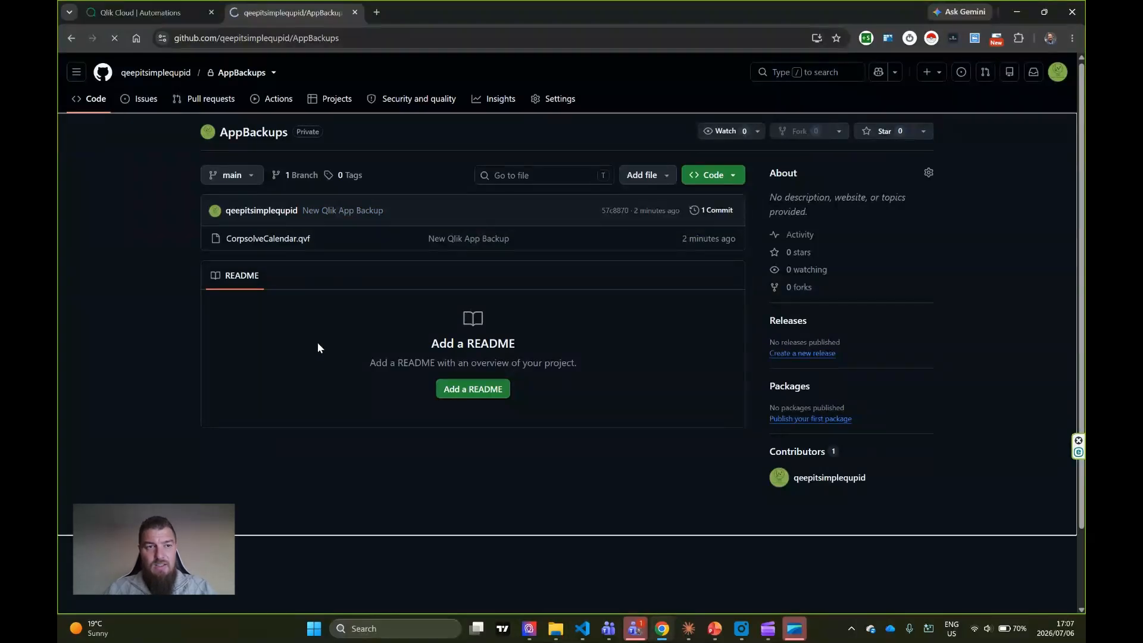
{"action": "key", "text": "F5"}
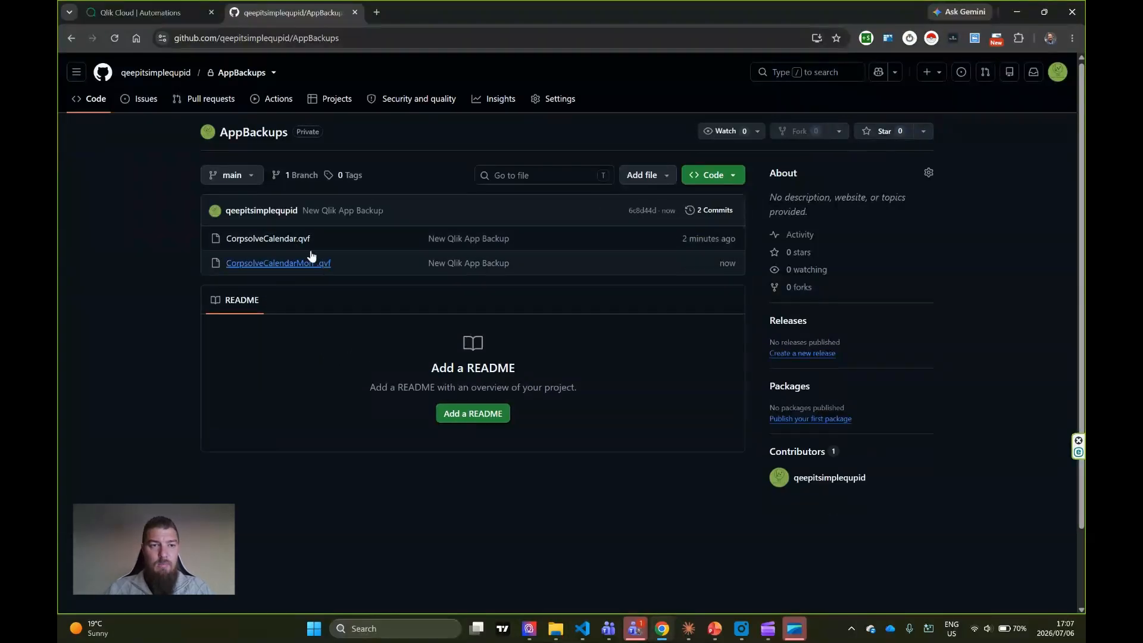
Step: Move the underscore in the GitHub file path so it sits between the app name and the Weekday variable, leaving ".qvf" as the ending
{"action": "left_click", "coordinate": [141, 12]}
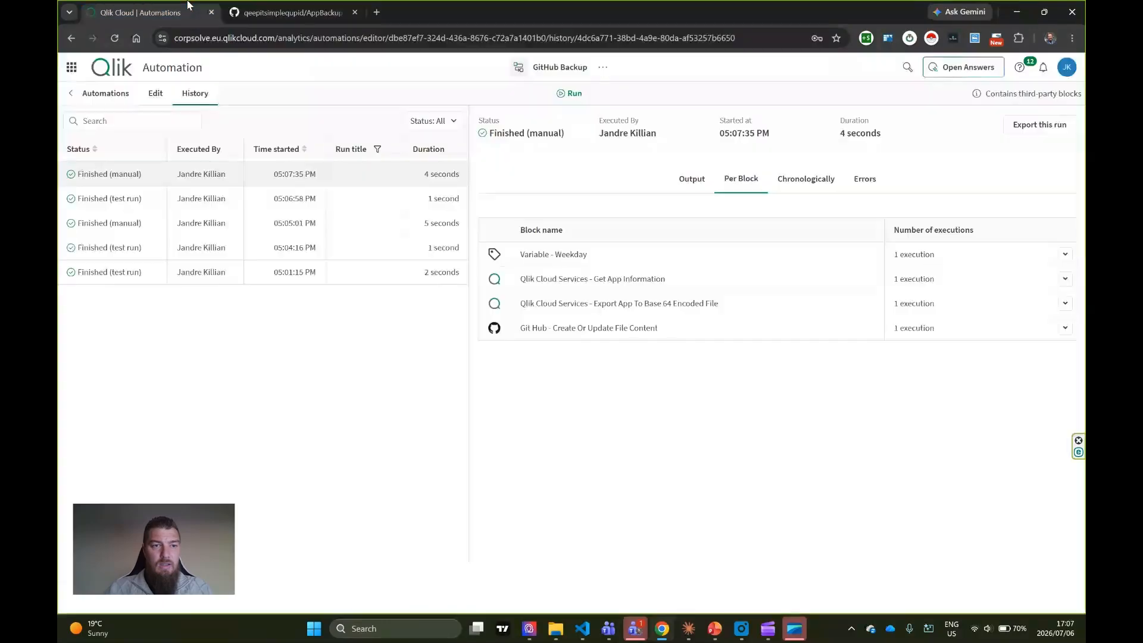
{"action": "left_click", "coordinate": [156, 93]}
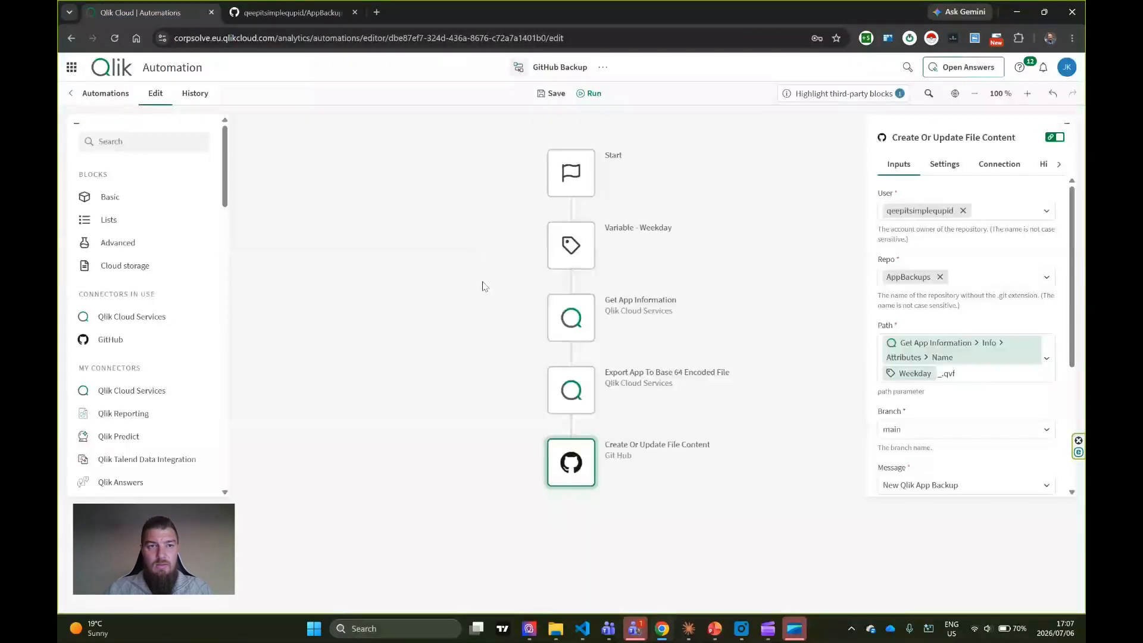
{"action": "left_click", "coordinate": [945, 373]}
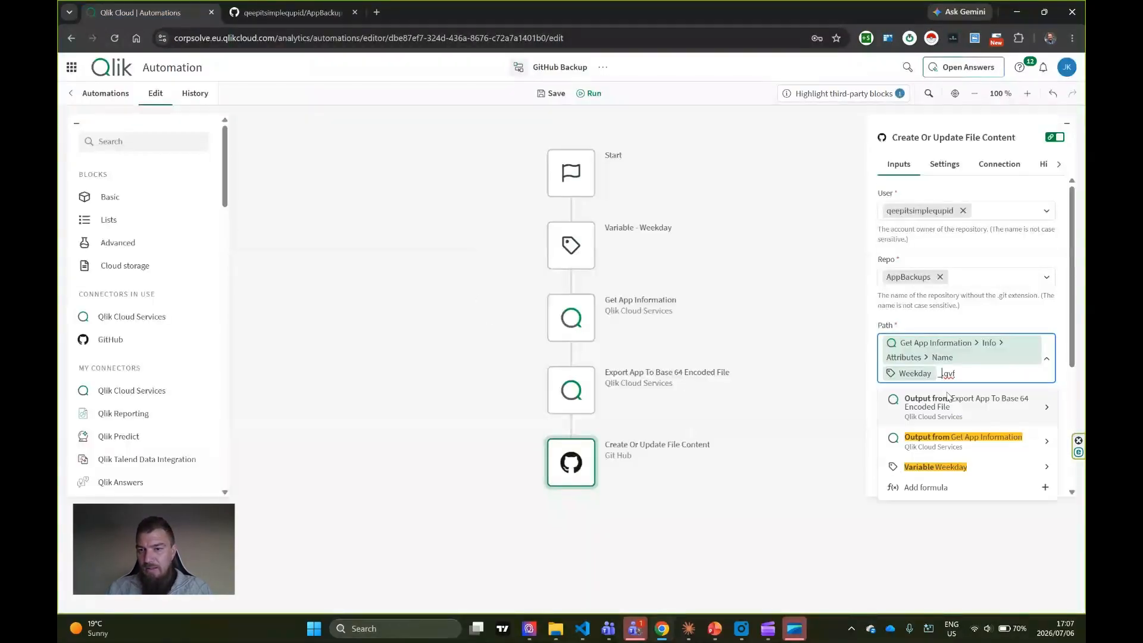
{"action": "key", "text": "BackSpace"}
{"action": "key", "text": "BackSpace"}
{"action": "key", "text": "BackSpace"}
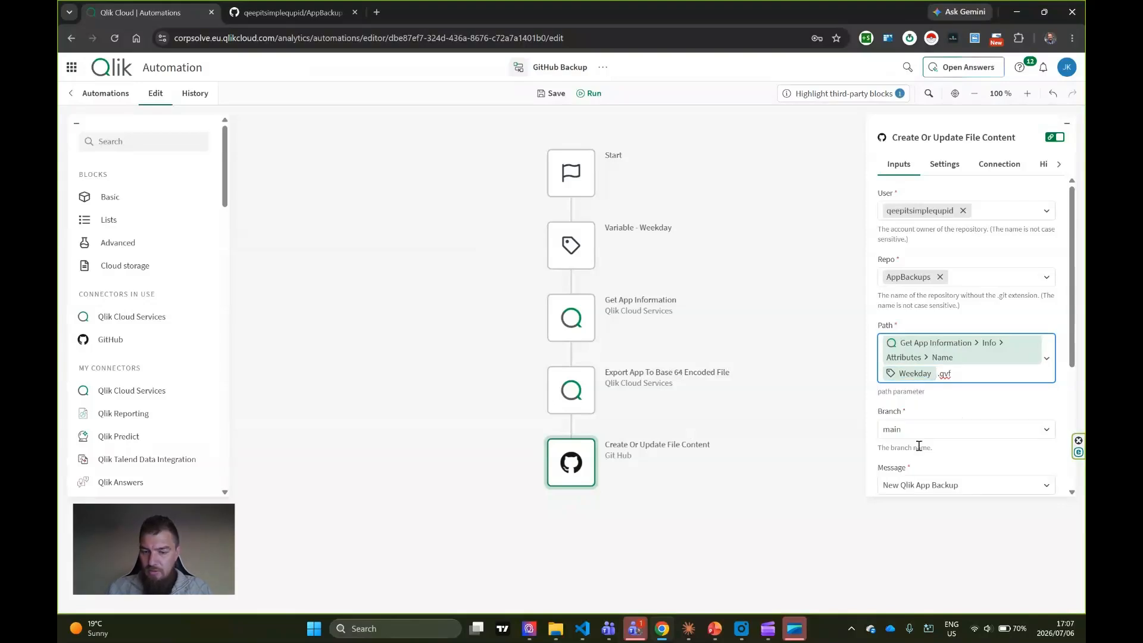
{"action": "type", "text": "_"}
{"action": "left_click", "coordinate": [795, 352]}
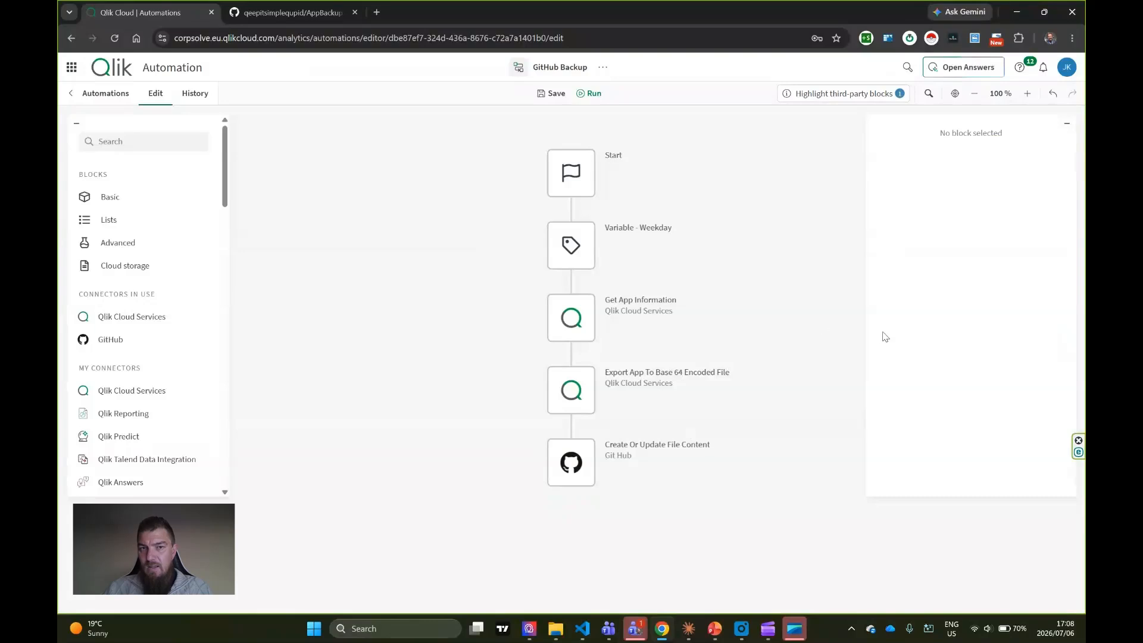
Step: Save and run the automation, and refresh the AppBackups repository on GitHub to check for the new backup file
{"action": "left_click", "coordinate": [552, 93]}
{"action": "left_click", "coordinate": [195, 93]}
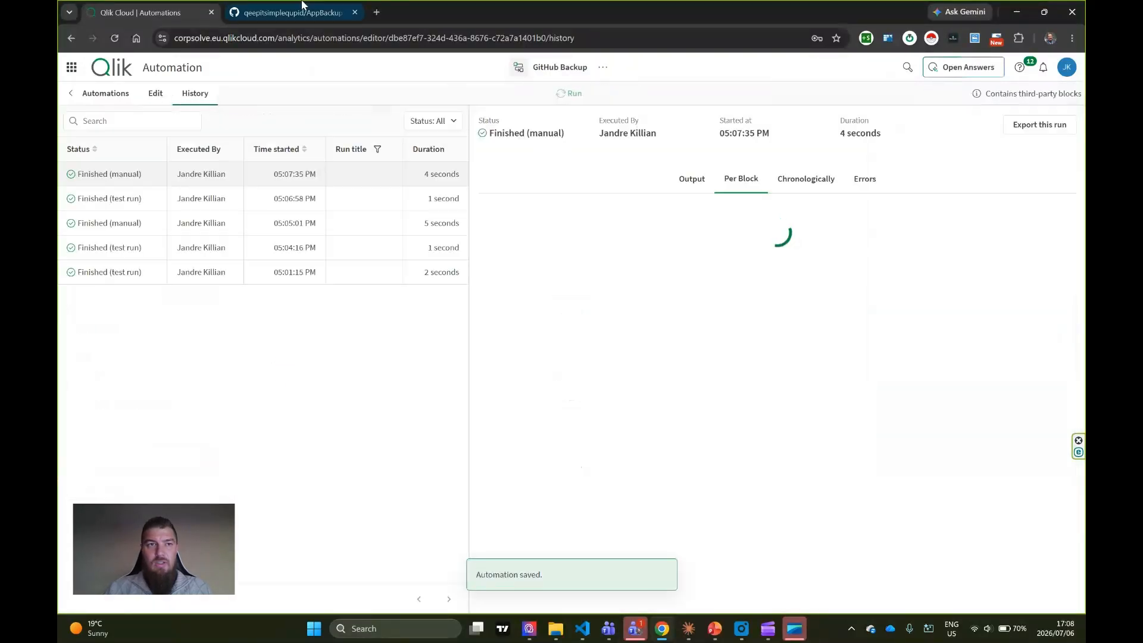
{"action": "left_click", "coordinate": [292, 12]}
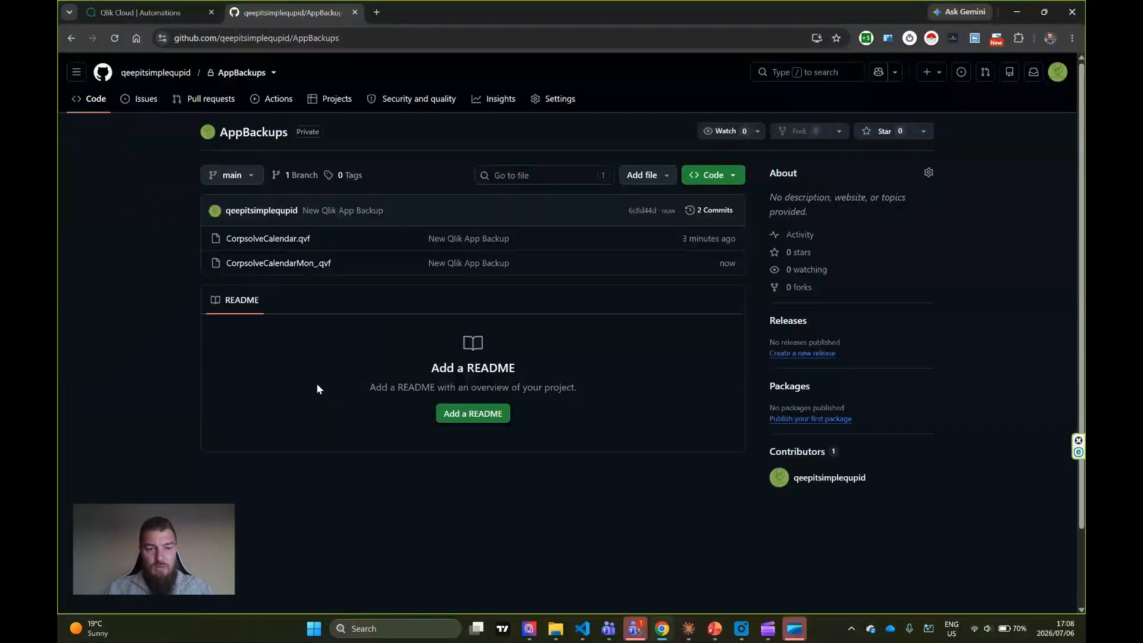
{"action": "key", "text": "F5"}
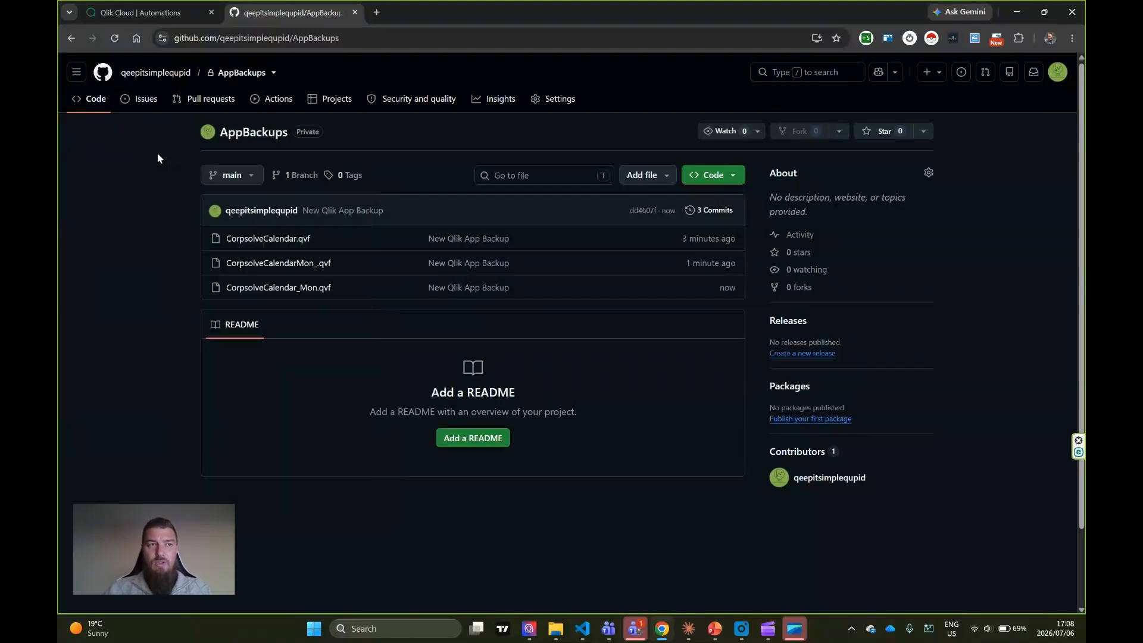
Step: Return to the Qlik automation editor and detach the chain starting at Get App Information from the Variable - Weekday block
{"action": "left_click", "coordinate": [179, 12]}
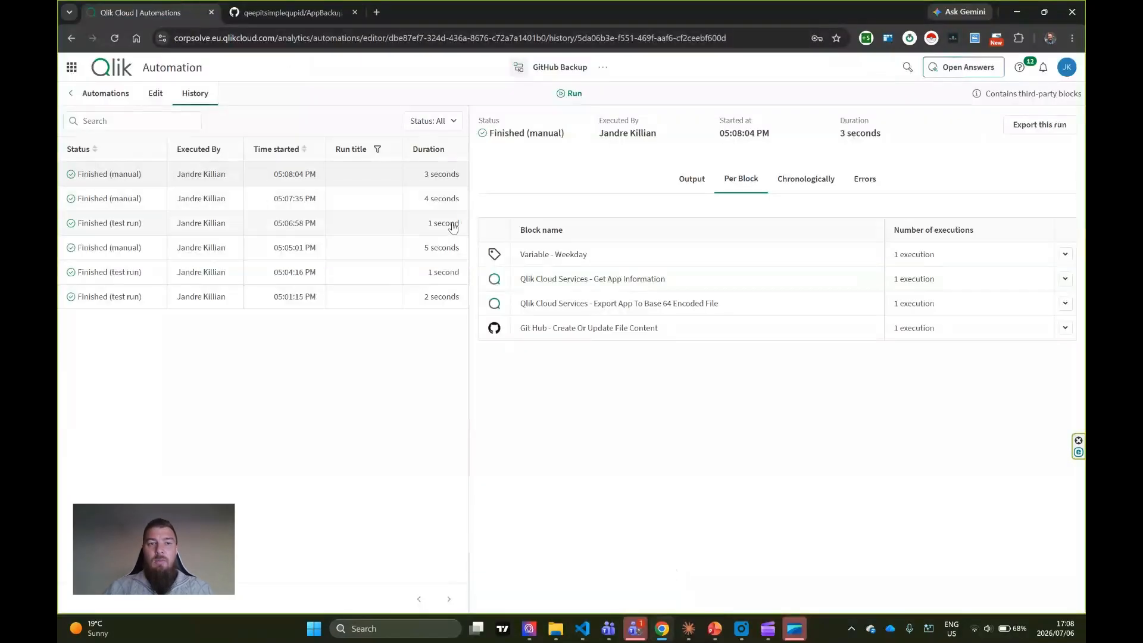
{"action": "left_click", "coordinate": [155, 93]}
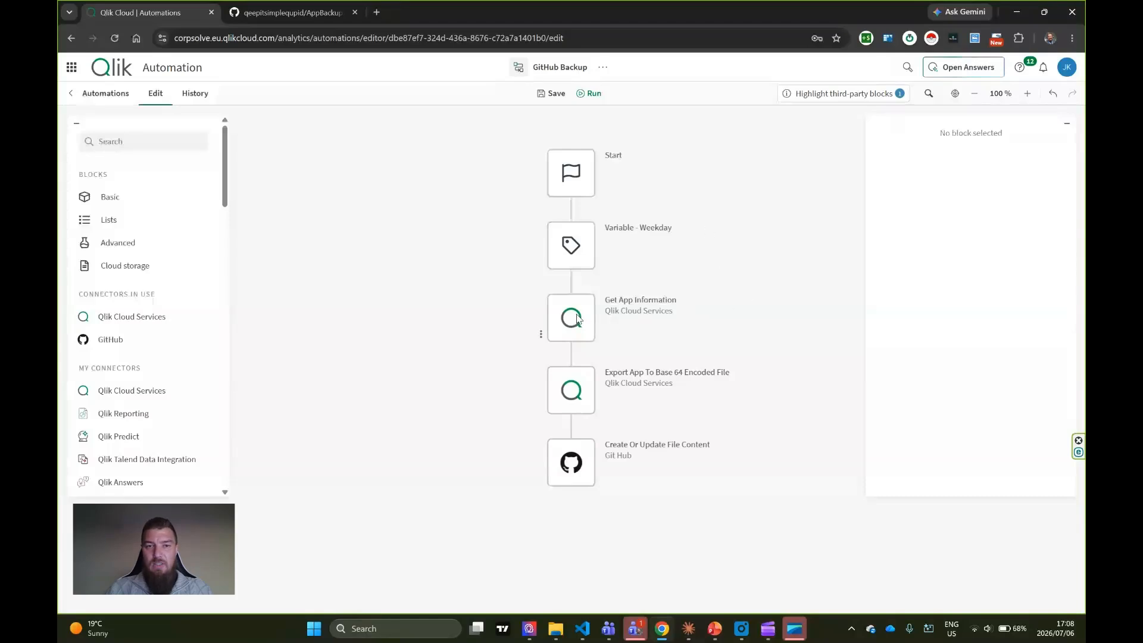
{"action": "left_click_drag", "start_coordinate": [577, 319], "coordinate": [239, 263]}
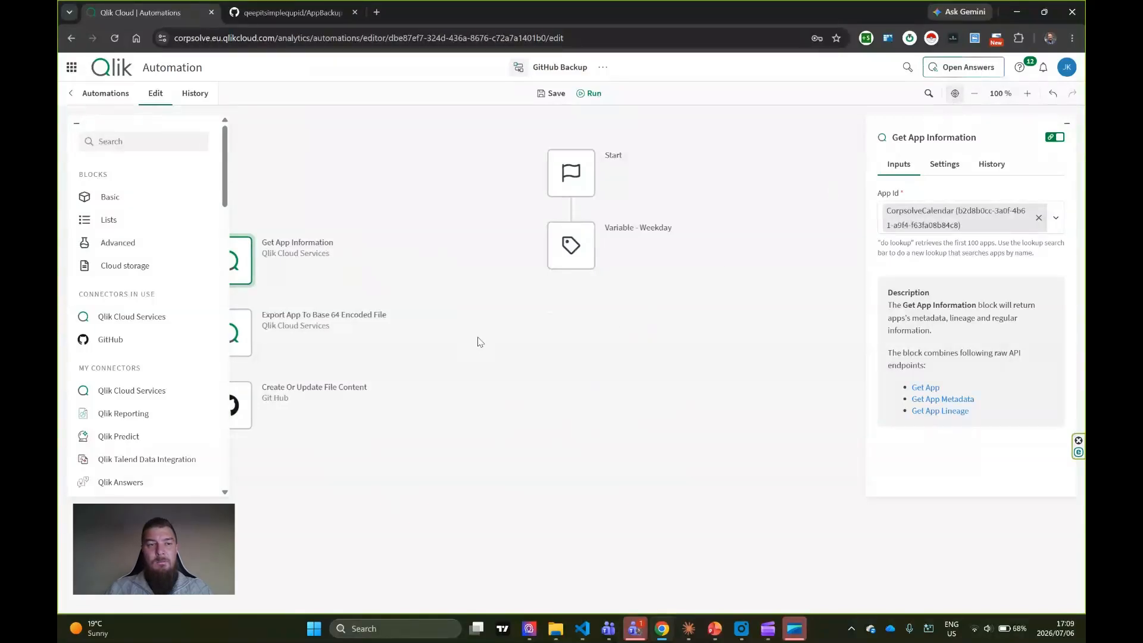
{"action": "left_click", "coordinate": [434, 233]}
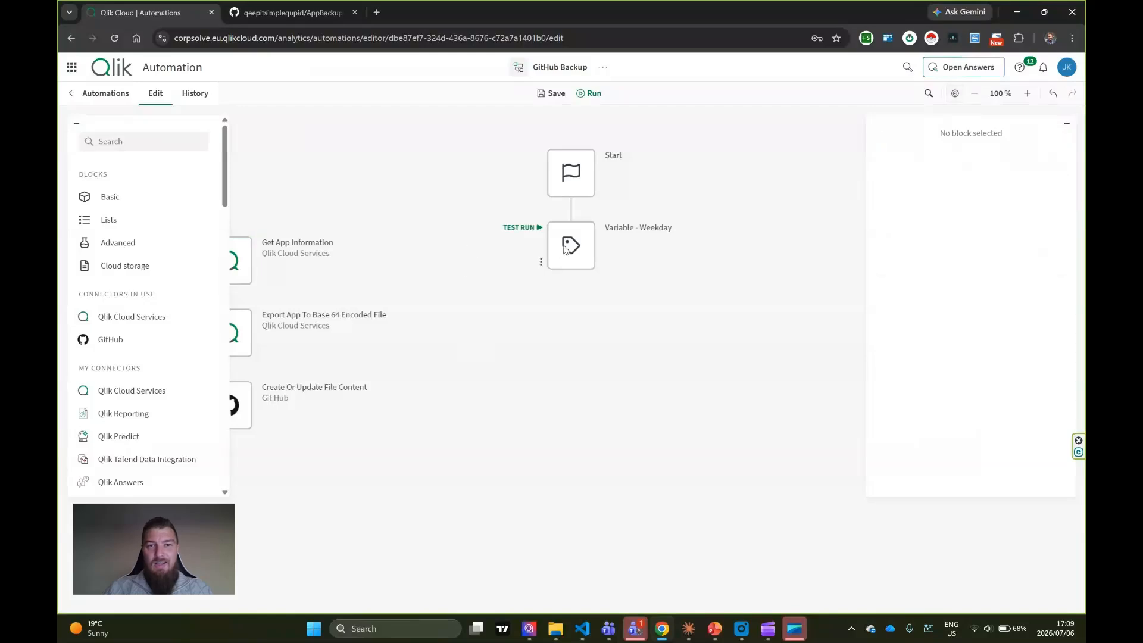
{"action": "left_click_drag", "start_coordinate": [560, 250], "coordinate": [580, 236]}
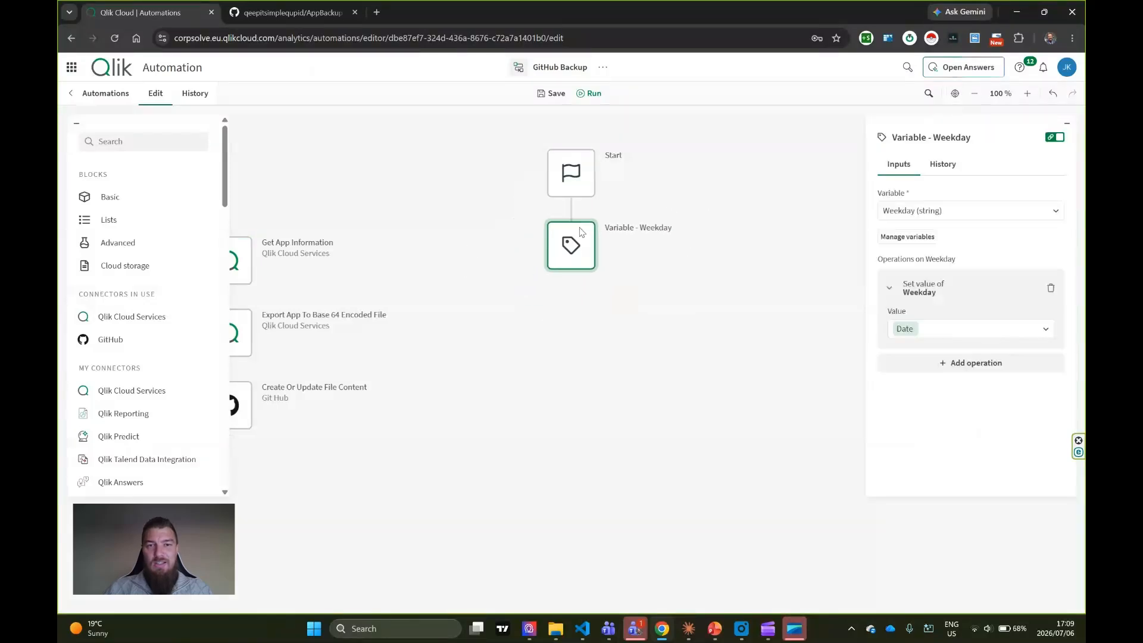
{"action": "left_click_drag", "start_coordinate": [532, 348], "coordinate": [570, 365]}
{"action": "right_click", "coordinate": [535, 317]}
{"action": "right_click", "coordinate": [472, 265]}
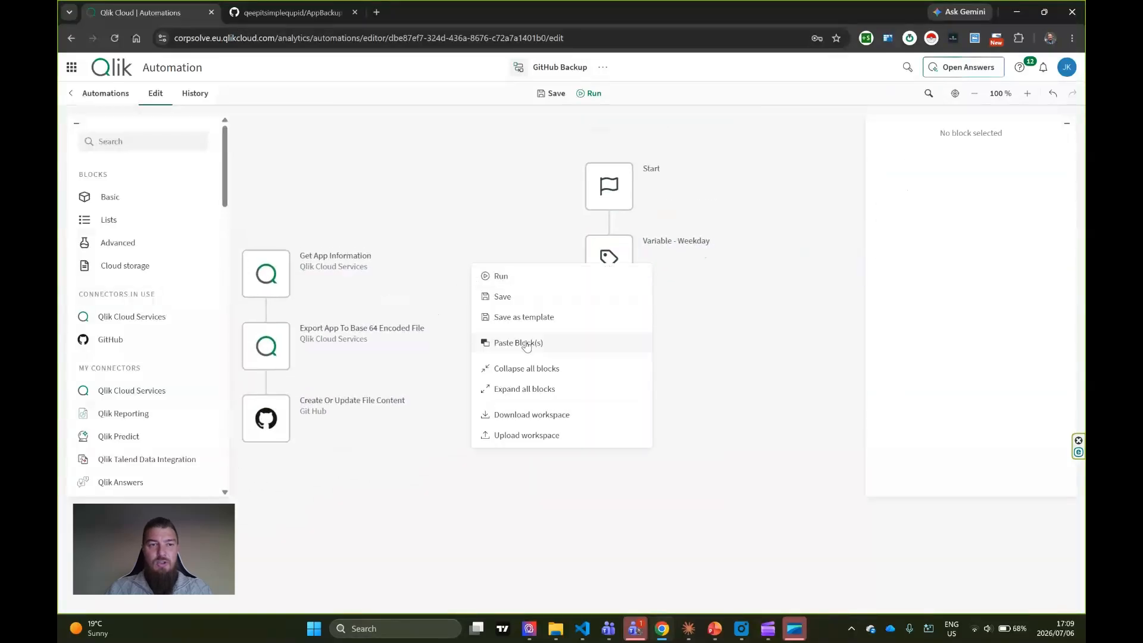
{"action": "left_click_drag", "start_coordinate": [545, 527], "coordinate": [674, 554]}
{"action": "left_click_drag", "start_coordinate": [613, 342], "coordinate": [788, 365]}
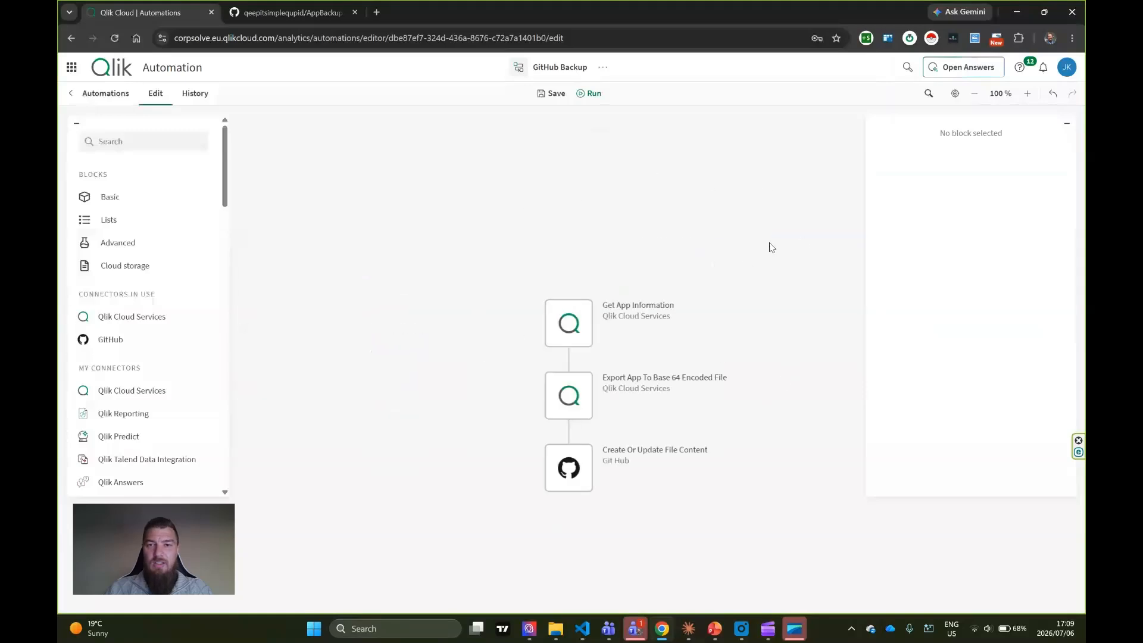
{"action": "mouse_move", "coordinate": [771, 247]}
{"action": "left_mouse_down"}
{"action": "mouse_move", "coordinate": [648, 248]}
{"action": "mouse_move", "coordinate": [542, 207]}
{"action": "mouse_move", "coordinate": [755, 244]}
{"action": "left_mouse_up"}
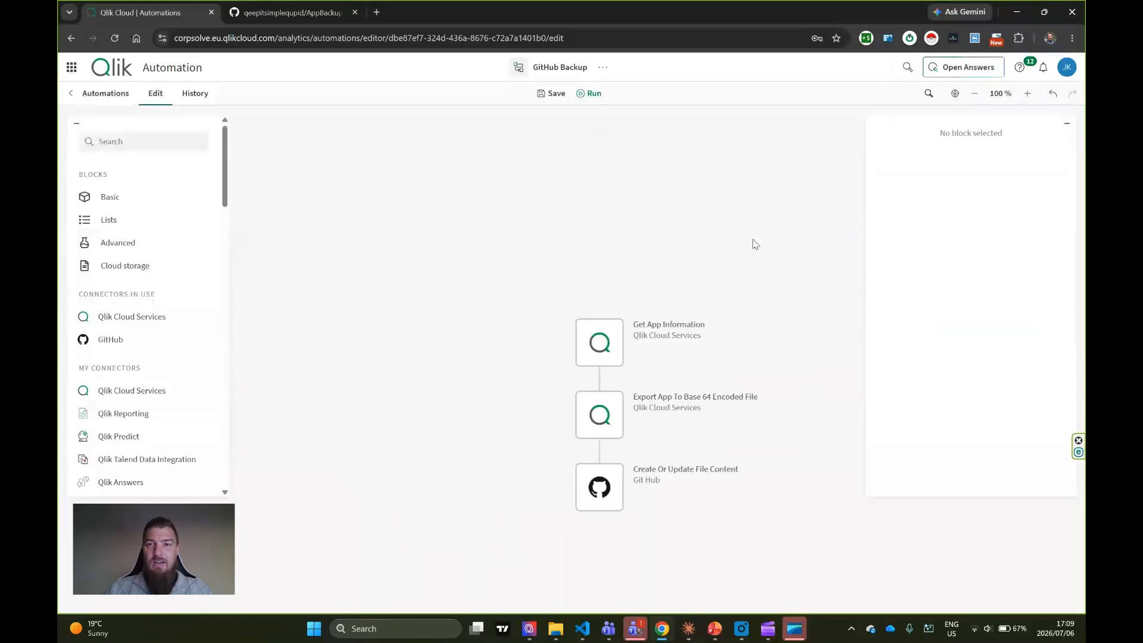
{"action": "left_click", "coordinate": [955, 93]}
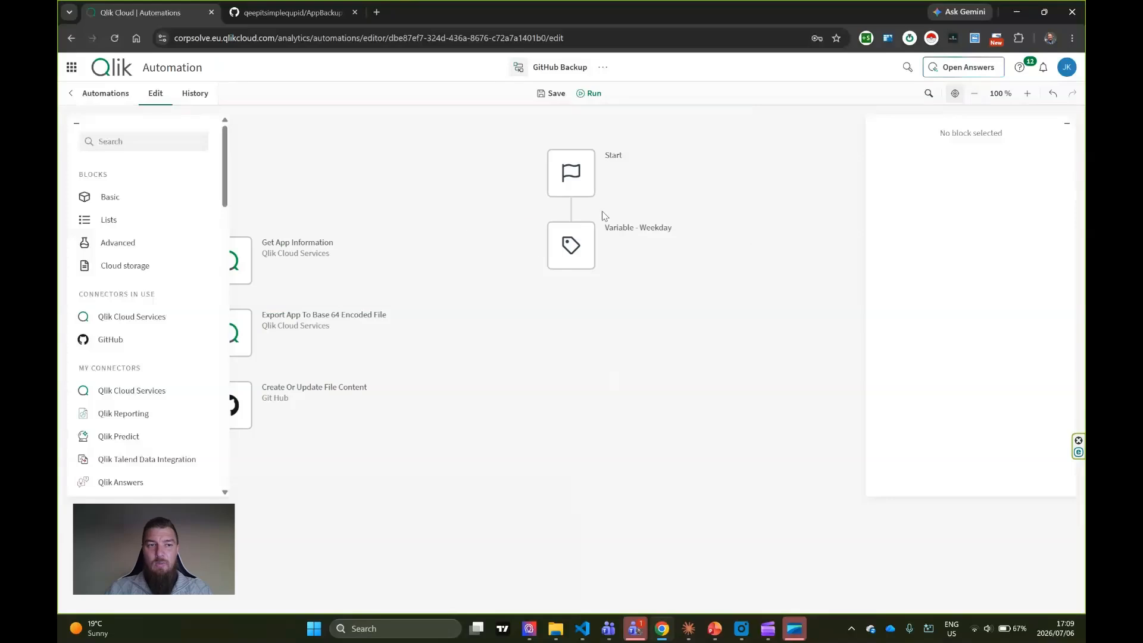
Step: Reposition the detached Get App Information chain closer to the Variable - Weekday block, leaving free space beneath that block
{"action": "left_click_drag", "start_coordinate": [345, 212], "coordinate": [490, 210]}
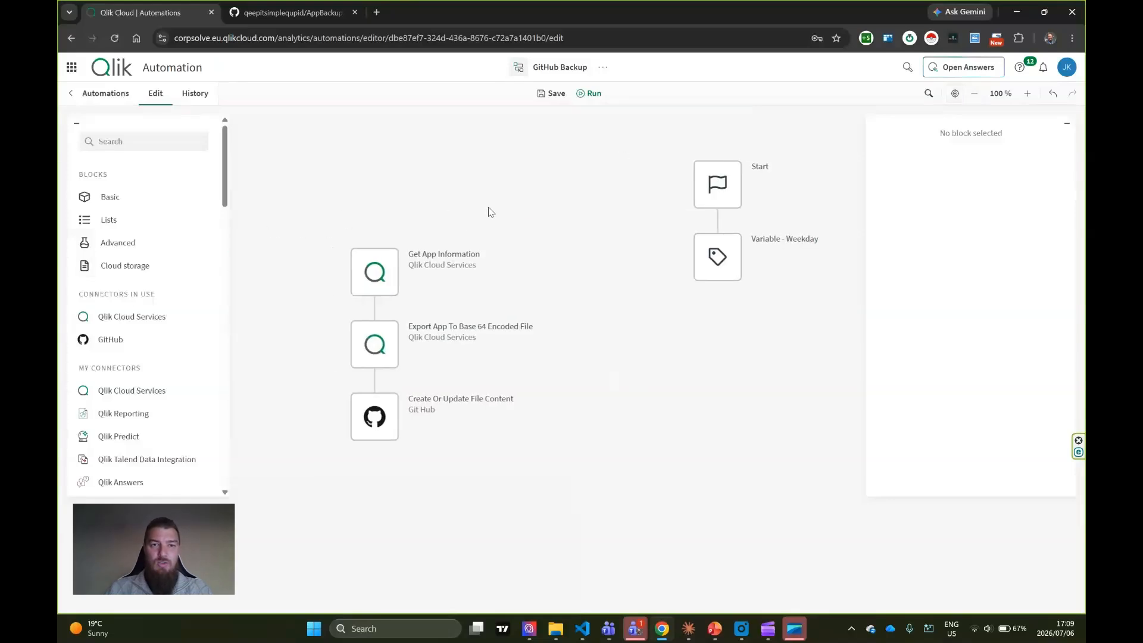
{"action": "left_click_drag", "start_coordinate": [382, 270], "coordinate": [622, 326]}
{"action": "left_click_drag", "start_coordinate": [591, 252], "coordinate": [460, 229]}
{"action": "left_click_drag", "start_coordinate": [463, 322], "coordinate": [396, 354]}
{"action": "left_click", "coordinate": [400, 248]}
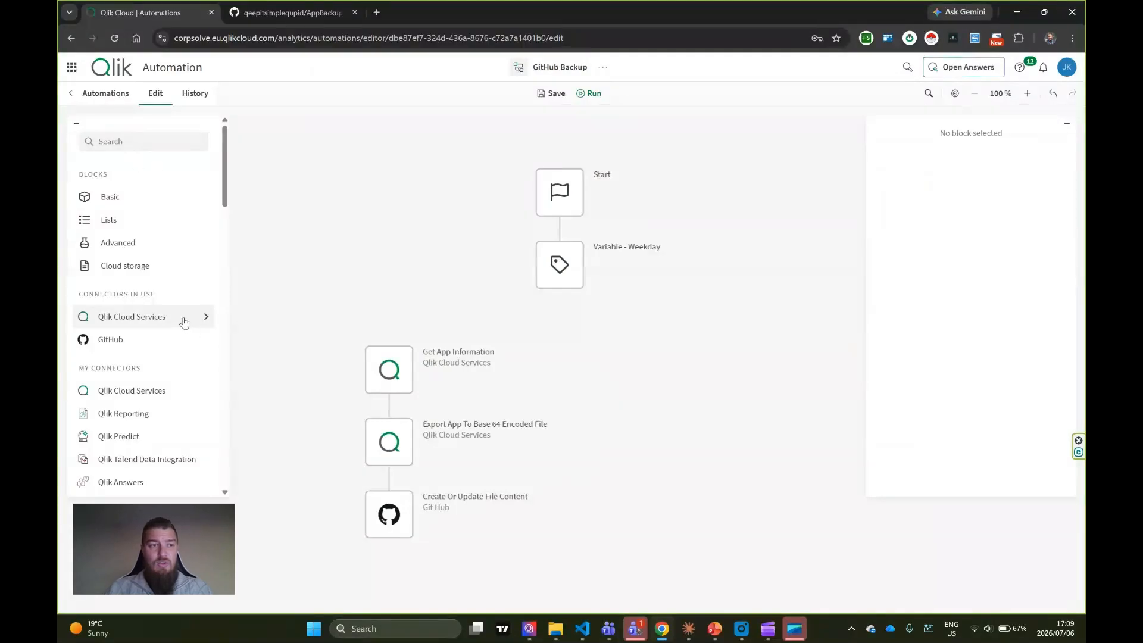
Step: Search the Qlik Cloud Services blocks for "space" and attach a List Spaces block below Variable - Weekday
{"action": "left_click", "coordinate": [204, 316]}
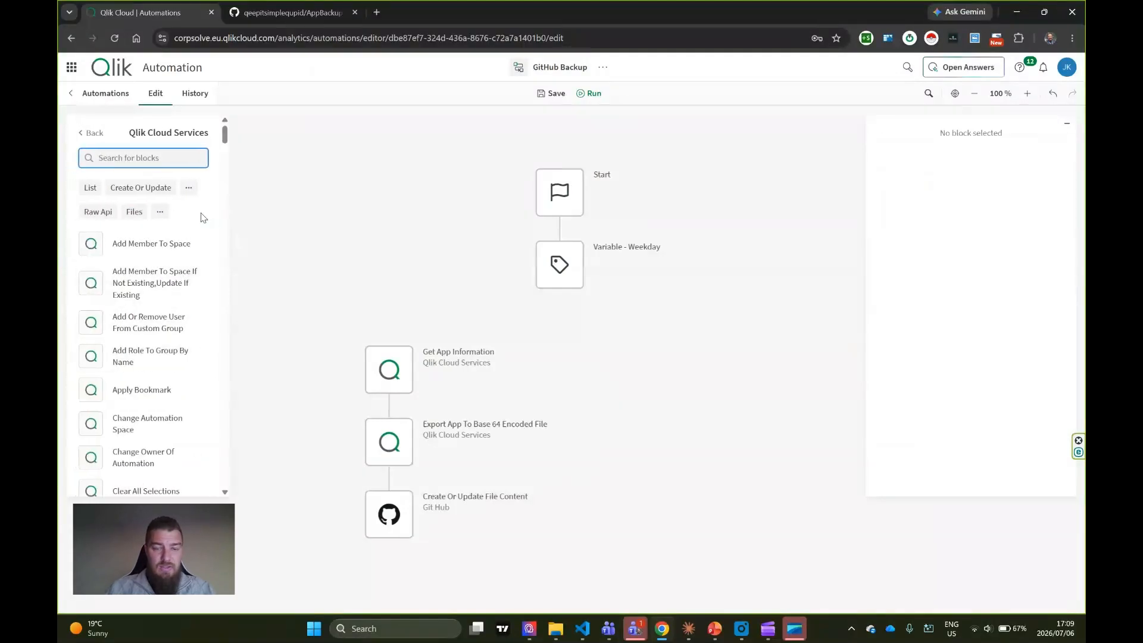
{"action": "type", "text": "space"}
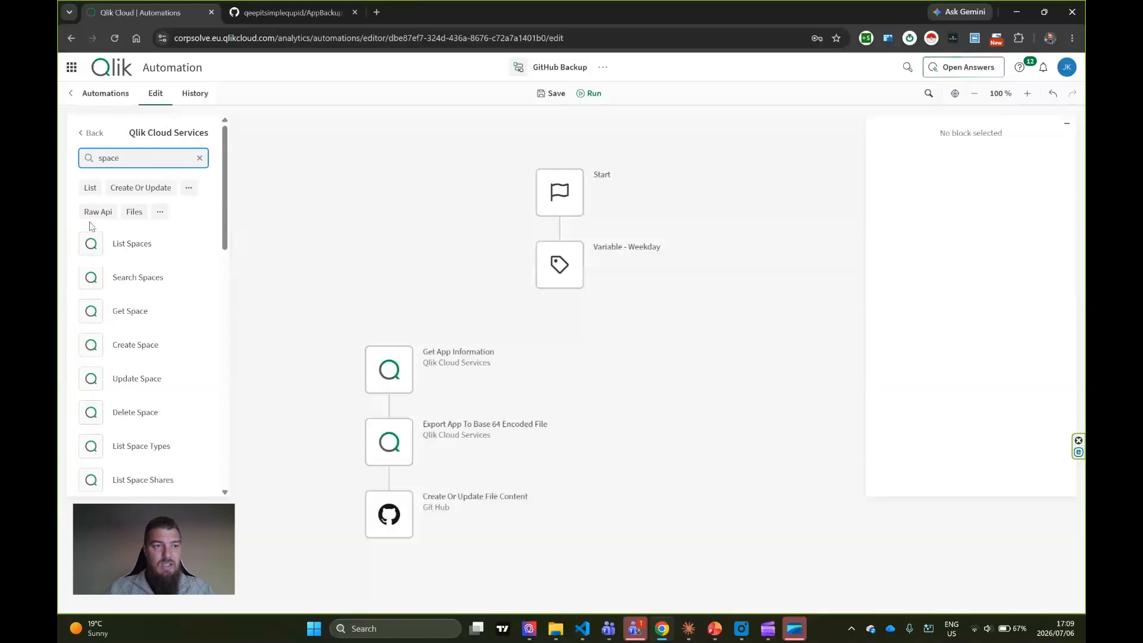
{"action": "left_click_drag", "start_coordinate": [95, 242], "coordinate": [620, 373]}
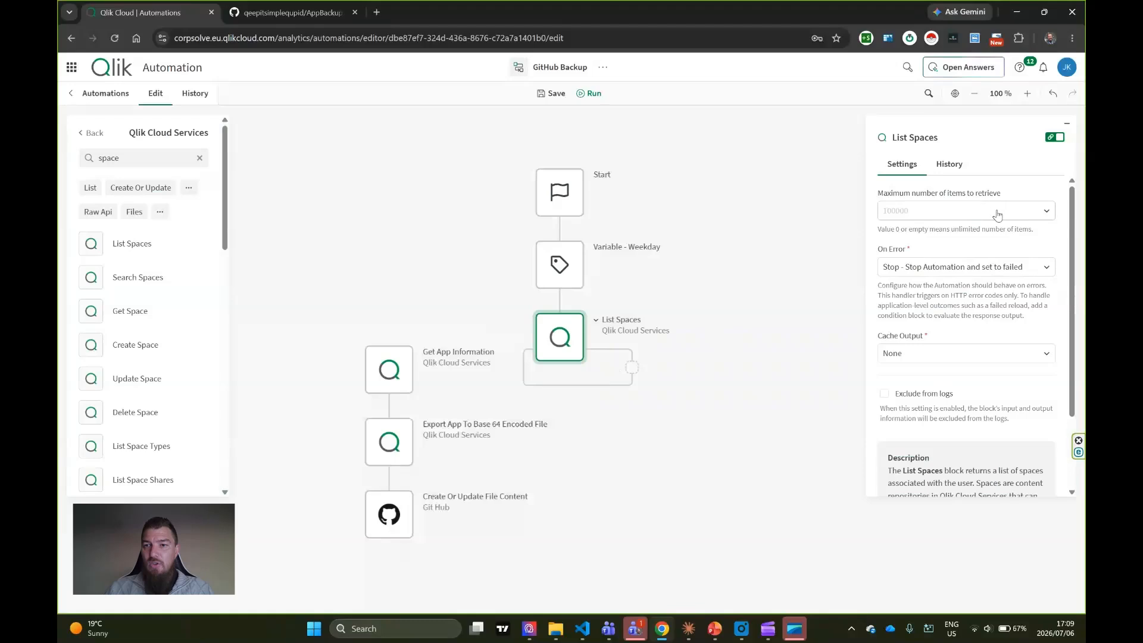
{"action": "scroll", "coordinate": [967, 285], "scroll_direction": "down", "scroll_amount": 2}
{"action": "scroll", "coordinate": [923, 375], "scroll_direction": "up", "scroll_amount": 2}
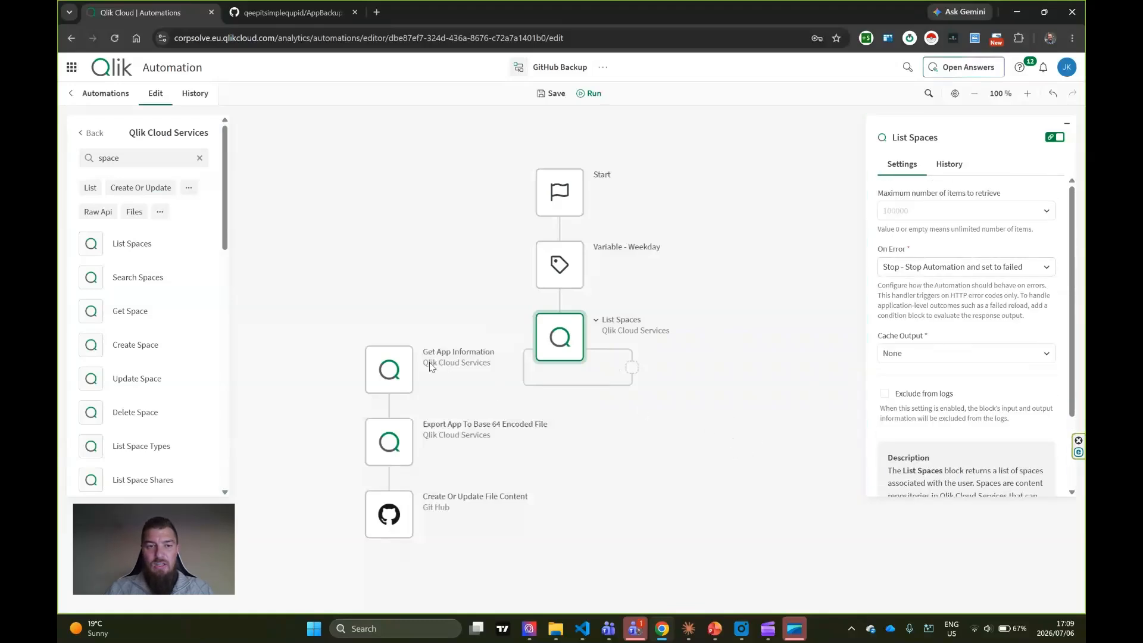
Step: Attach the chain starting at Get App Information inside the List Spaces loop
{"action": "left_click_drag", "start_coordinate": [404, 374], "coordinate": [652, 387]}
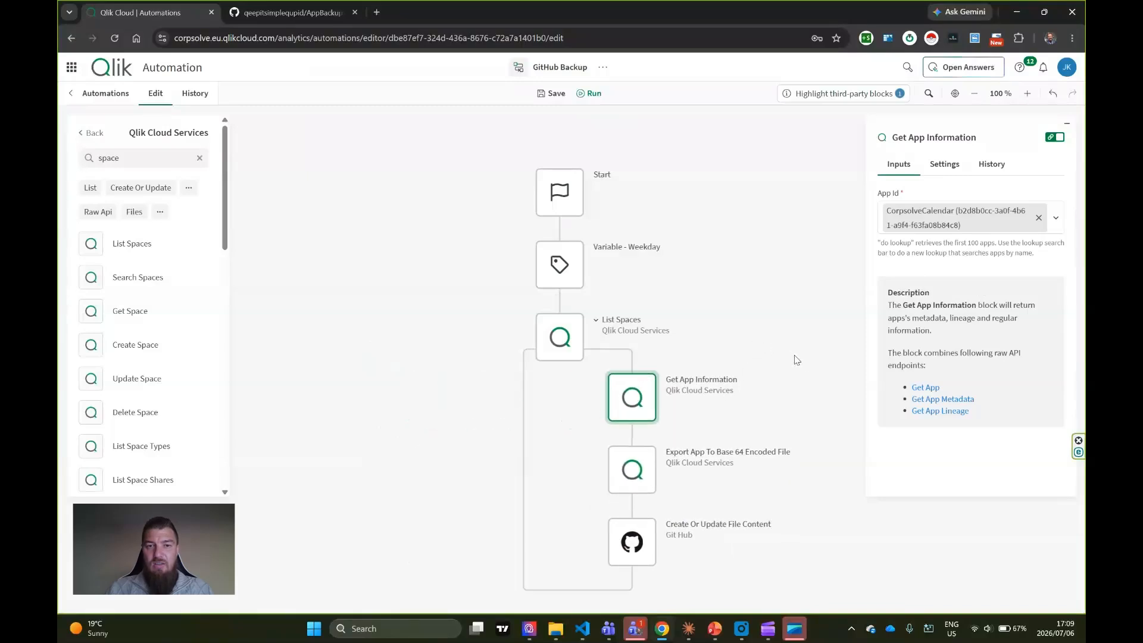
{"action": "left_click_drag", "start_coordinate": [808, 363], "coordinate": [747, 274]}
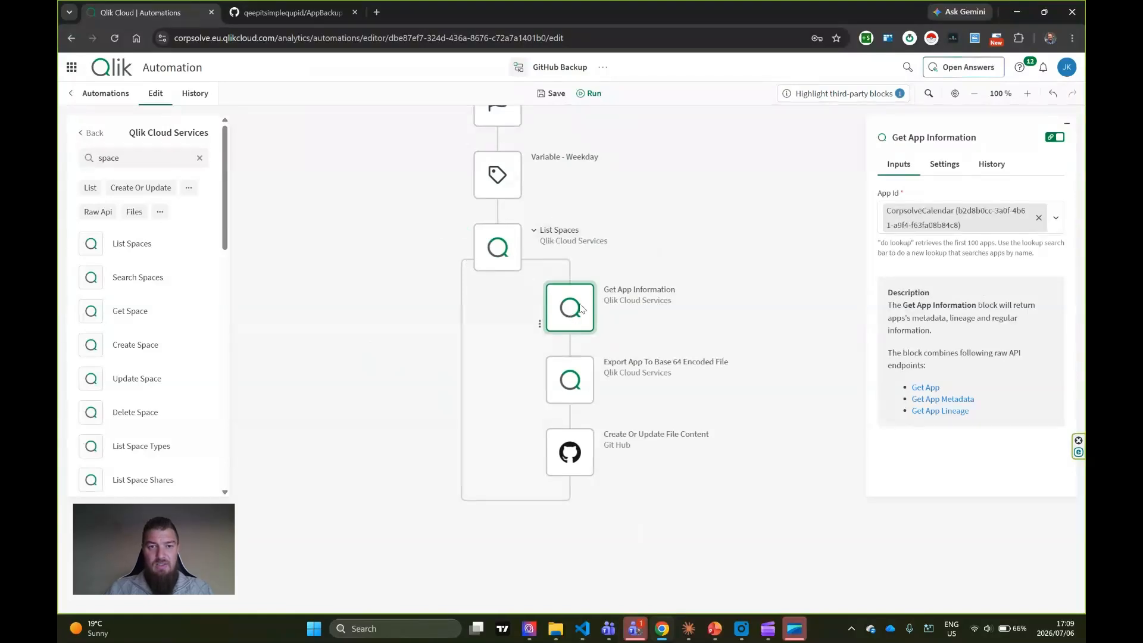
{"action": "left_click_drag", "start_coordinate": [579, 309], "coordinate": [552, 264]}
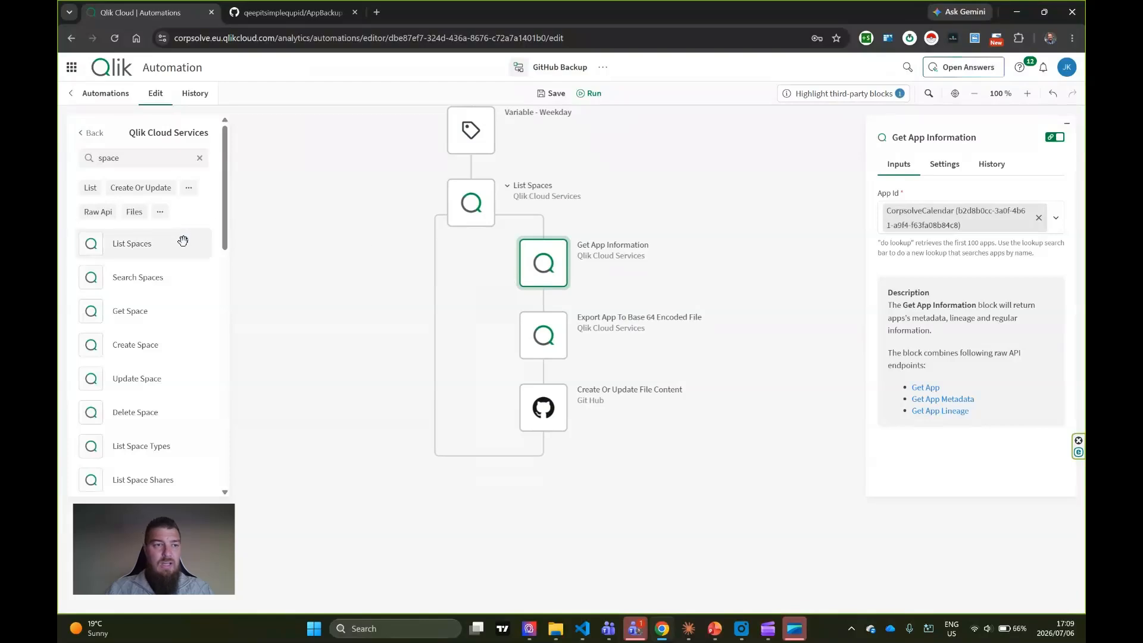
Step: Search the Qlik Cloud Services blocks for "app" and insert a List Apps block in the List Spaces loop above Get App Information
{"action": "scroll", "coordinate": [160, 261], "scroll_direction": "down", "scroll_amount": 2}
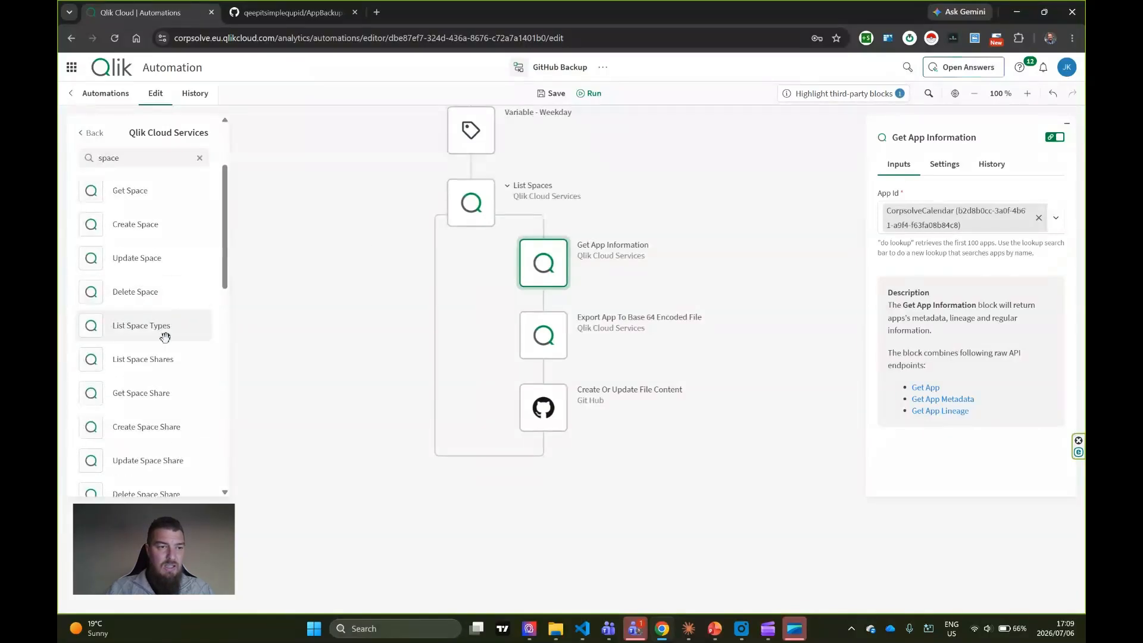
{"action": "scroll", "coordinate": [161, 332], "scroll_direction": "down", "scroll_amount": 1}
{"action": "scroll", "coordinate": [165, 333], "scroll_direction": "down", "scroll_amount": 5}
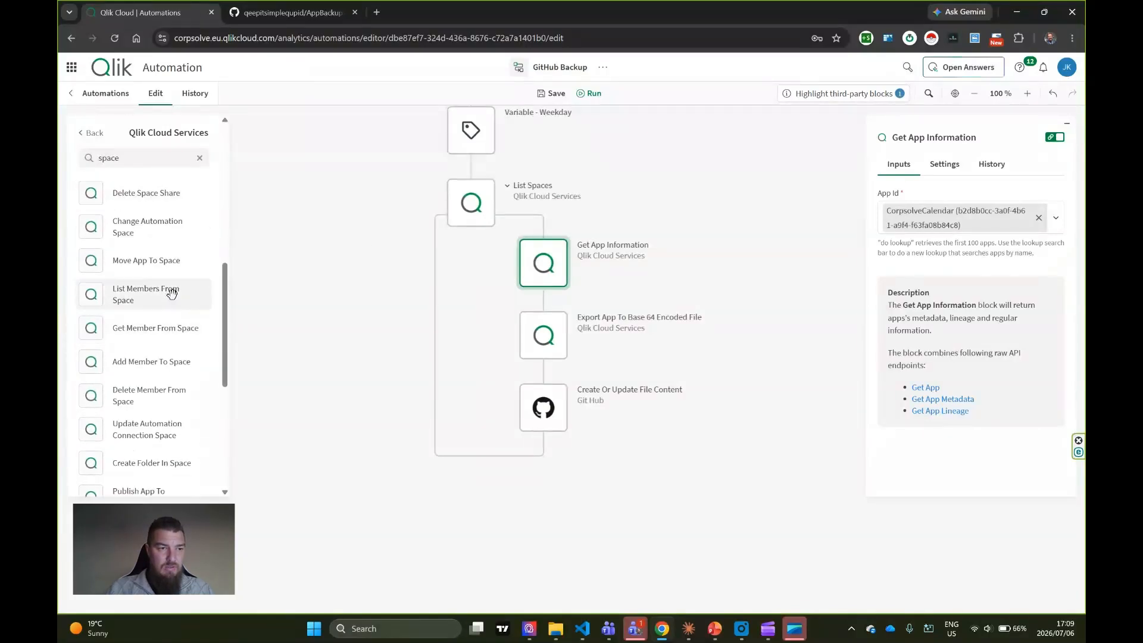
{"action": "scroll", "coordinate": [166, 280], "scroll_direction": "down", "scroll_amount": 4}
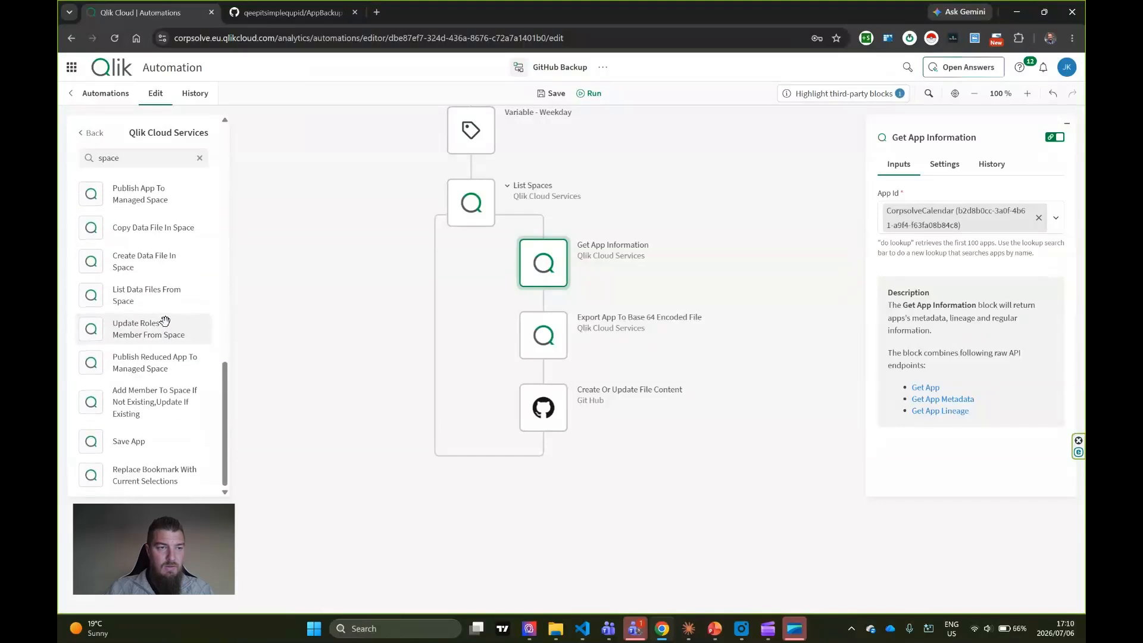
{"action": "scroll", "coordinate": [141, 174], "scroll_direction": "up", "scroll_amount": 2}
{"action": "double_click", "coordinate": [145, 153]}
{"action": "type", "text": "app"}
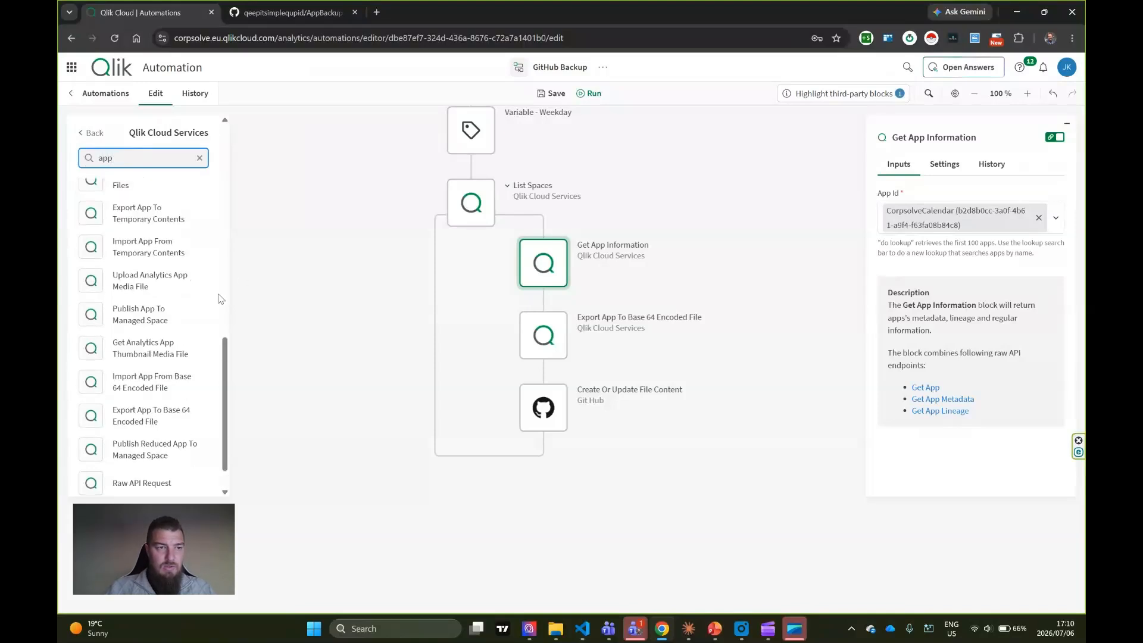
{"action": "scroll", "coordinate": [153, 350], "scroll_direction": "up", "scroll_amount": 7}
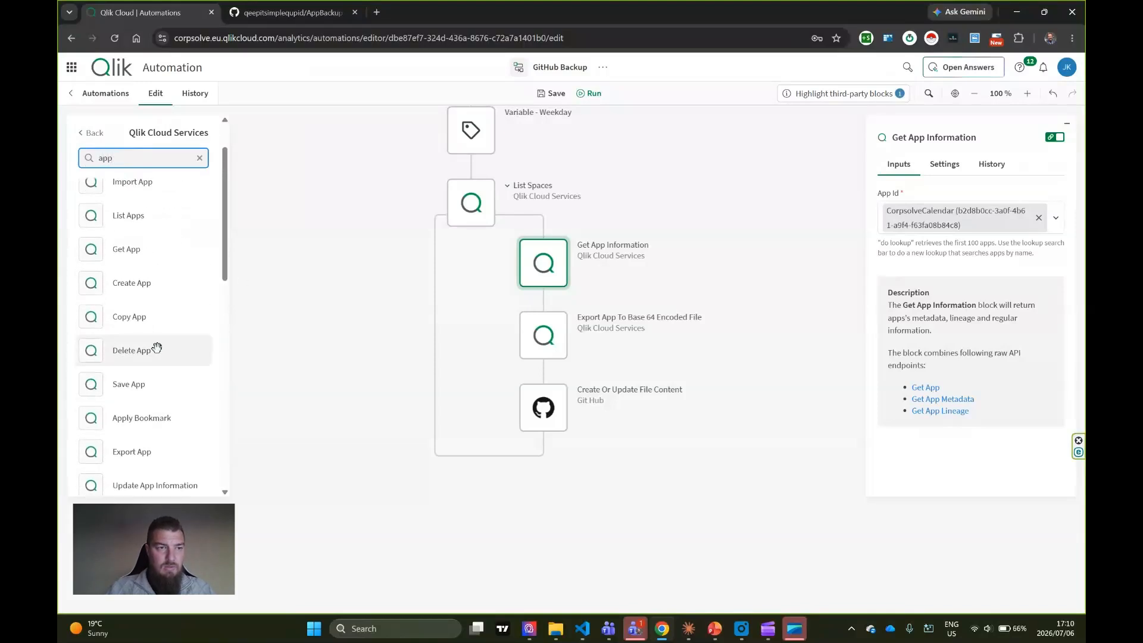
{"action": "left_click_drag", "start_coordinate": [126, 279], "coordinate": [559, 202]}
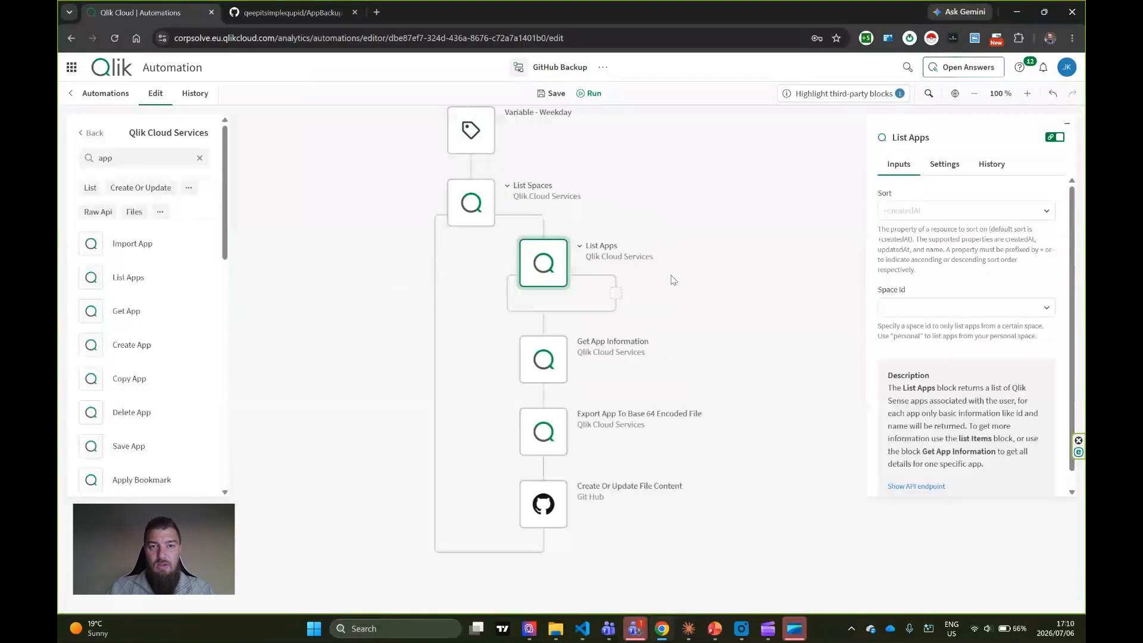
Step: Move the chain starting at Get App Information into the List Apps loop, and check the List Spaces settings and List Apps inputs
{"action": "left_click", "coordinate": [563, 356]}
{"action": "left_click_drag", "start_coordinate": [535, 358], "coordinate": [619, 295]}
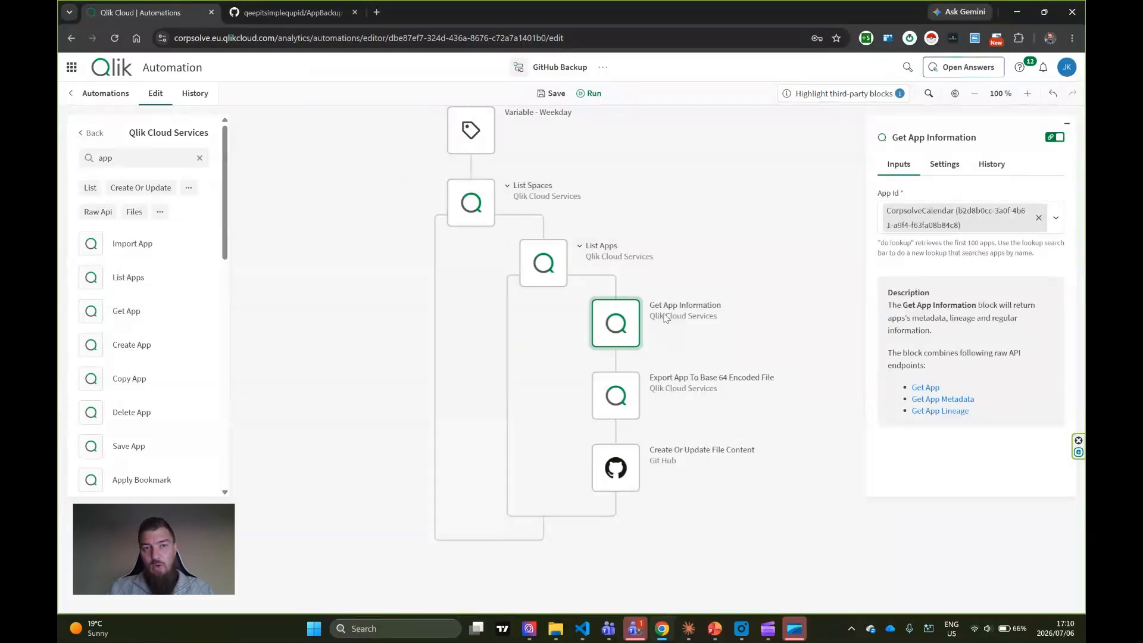
{"action": "left_click", "coordinate": [474, 201]}
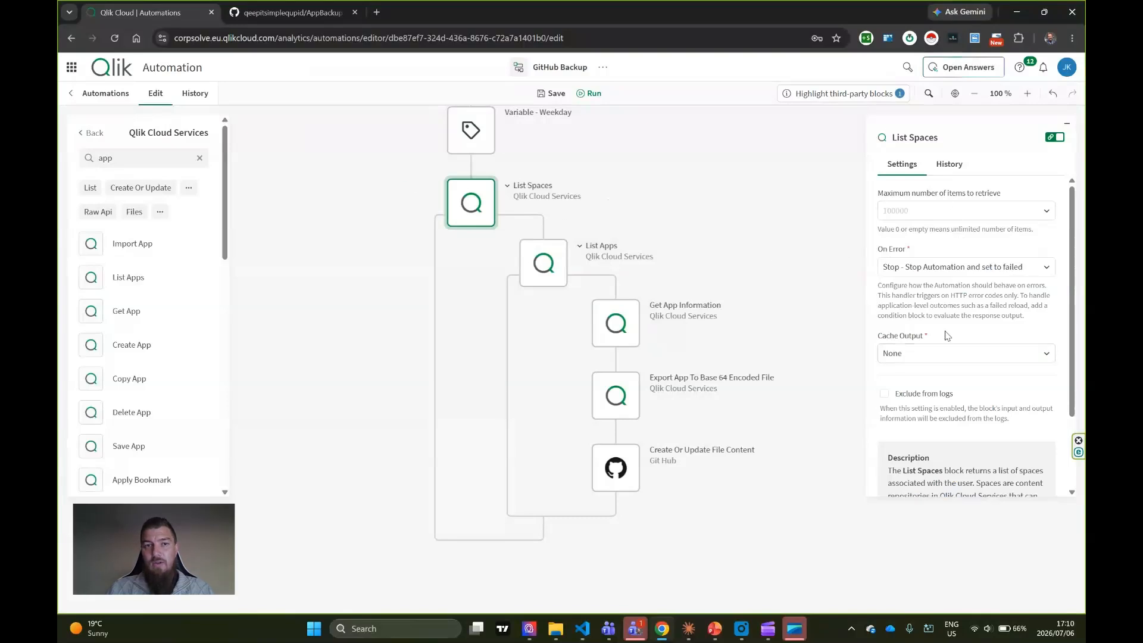
{"action": "left_click", "coordinate": [549, 265]}
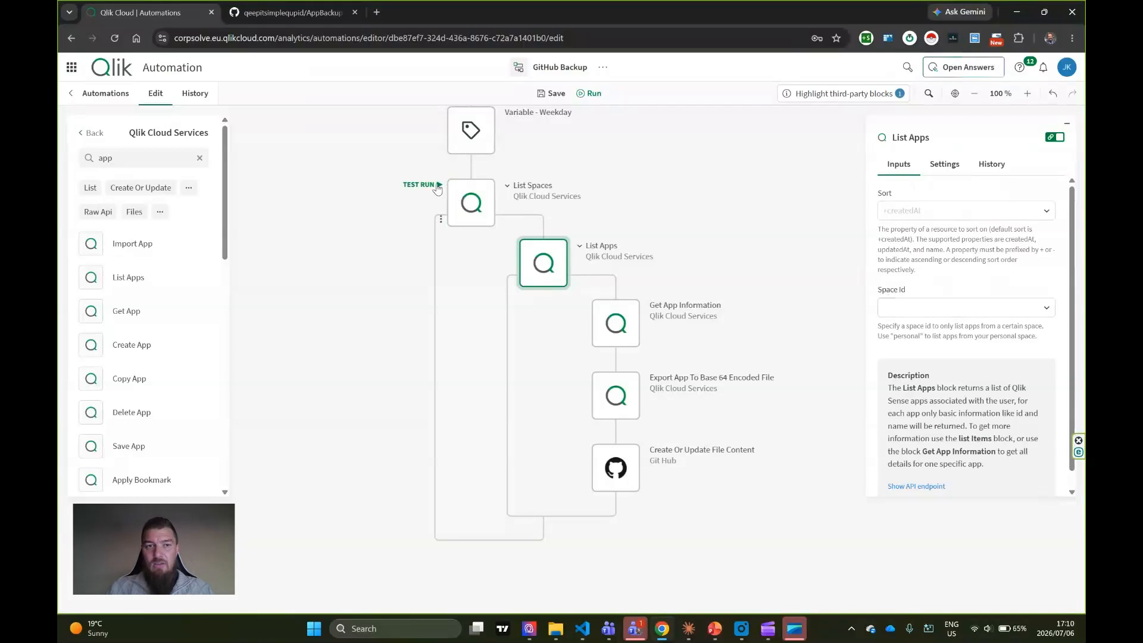
Step: Test run the List Spaces block and set the List Apps Space Id to List Spaces > Item > Id
{"action": "left_click", "coordinate": [436, 186]}
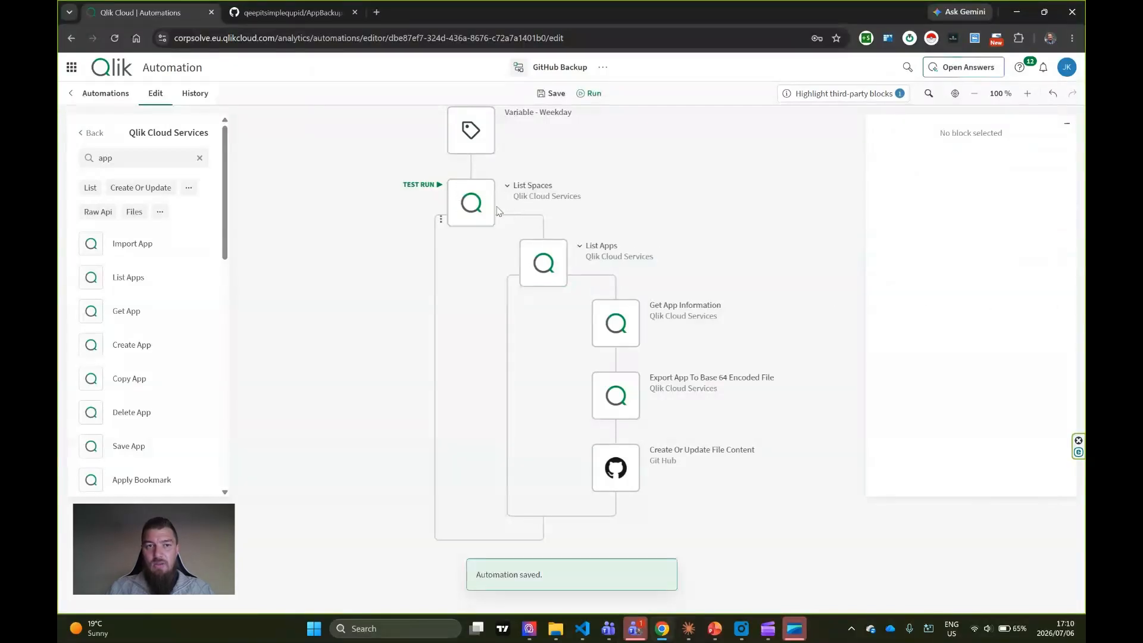
{"action": "left_click", "coordinate": [548, 264]}
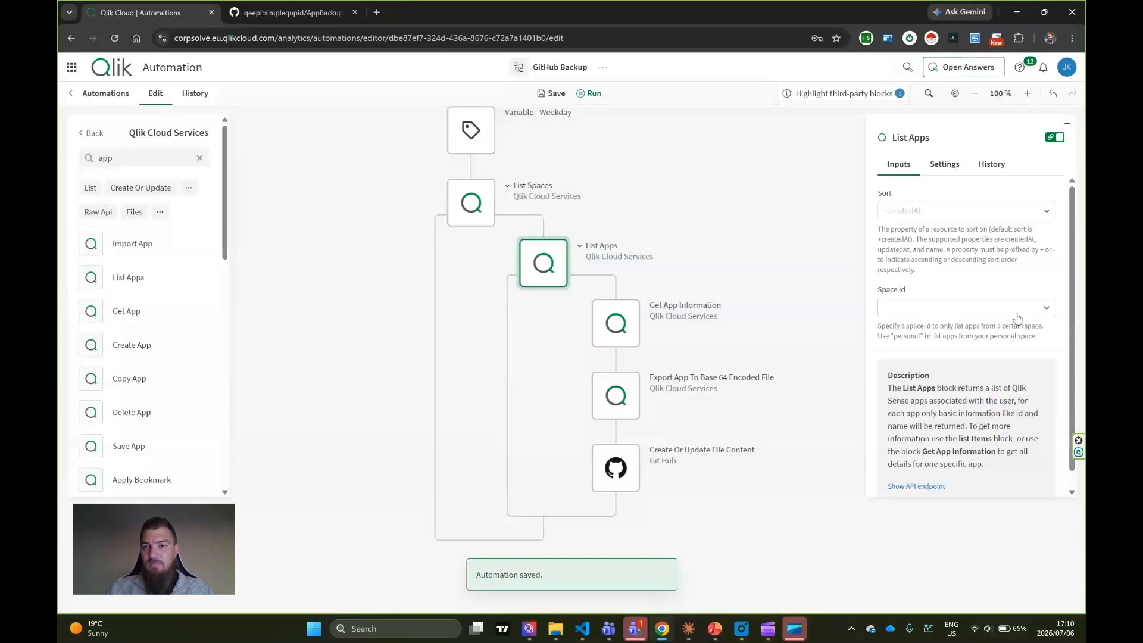
{"action": "left_click", "coordinate": [1046, 314]}
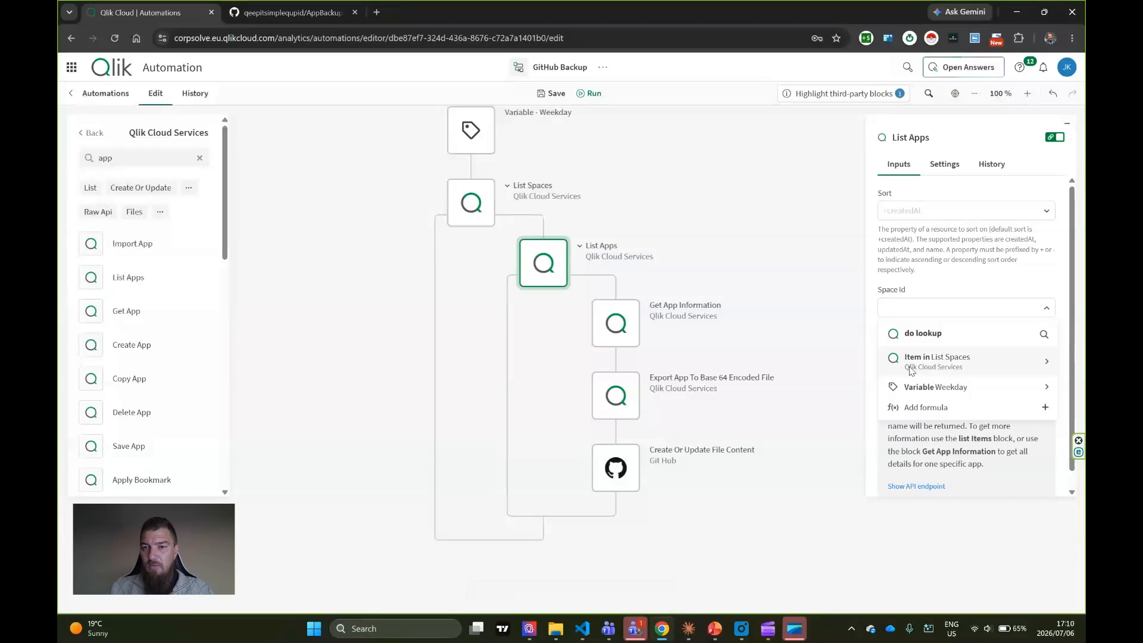
{"action": "left_click", "coordinate": [941, 364]}
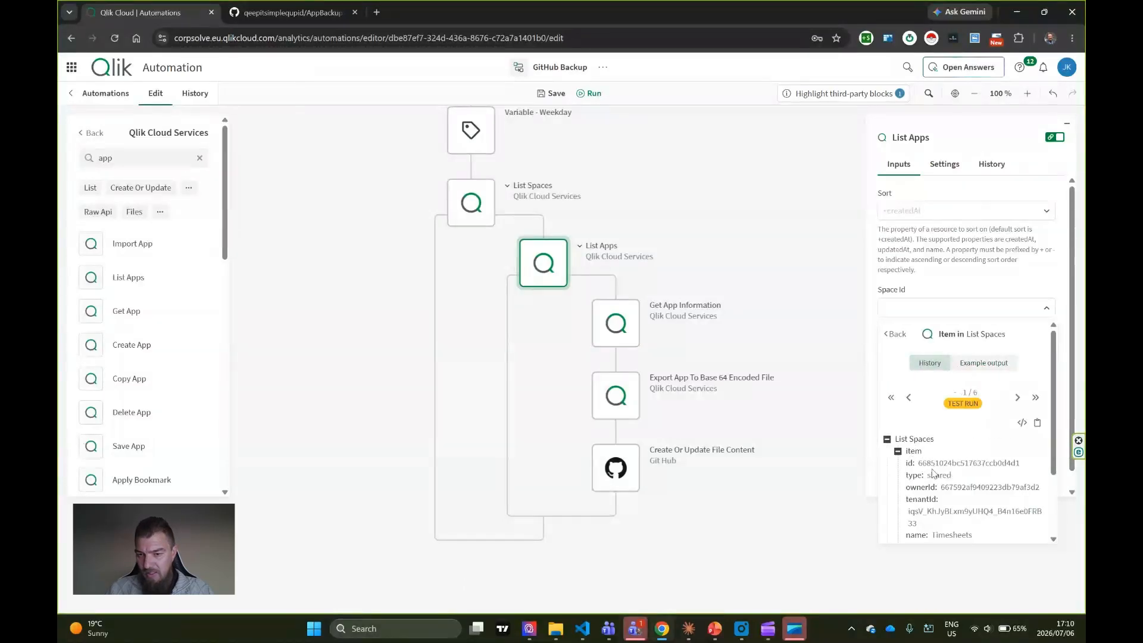
{"action": "left_click", "coordinate": [910, 465]}
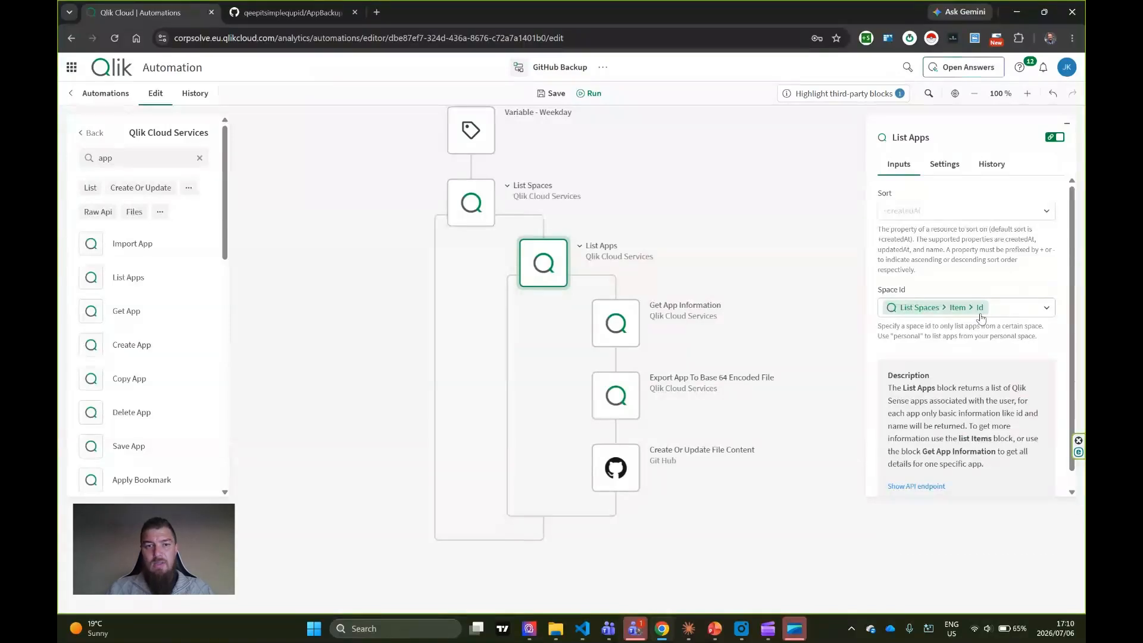
Step: Replace the fixed App Id in Get App Information with List Apps > Item > Id
{"action": "left_click", "coordinate": [633, 321]}
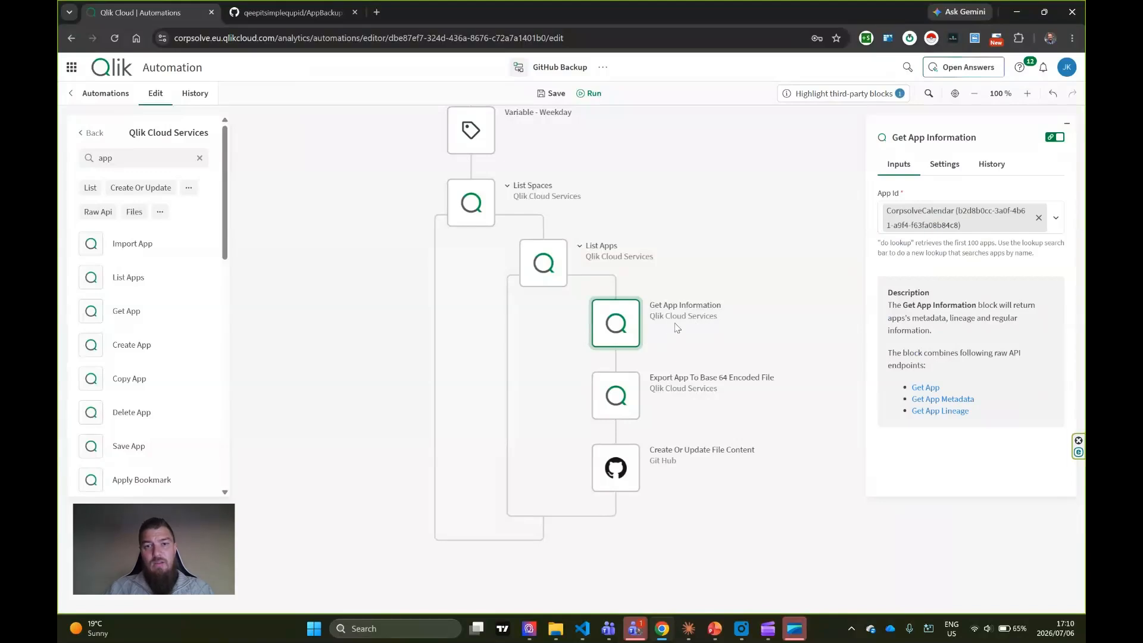
{"action": "left_click", "coordinate": [560, 269]}
{"action": "left_click", "coordinate": [626, 324]}
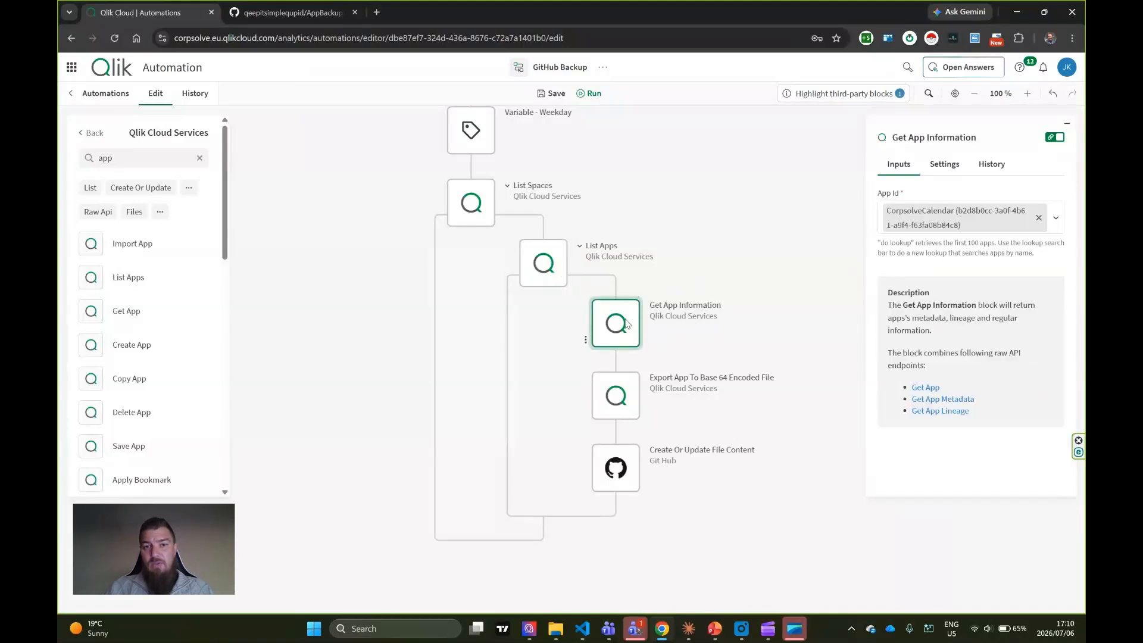
{"action": "left_click", "coordinate": [1039, 218]}
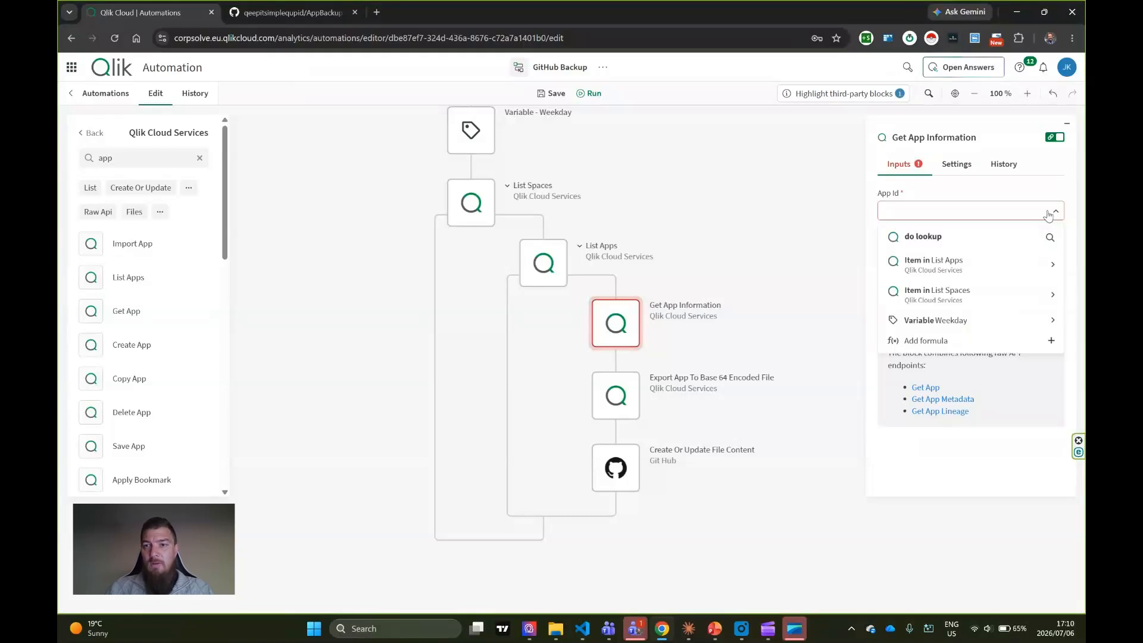
{"action": "left_click", "coordinate": [970, 272]}
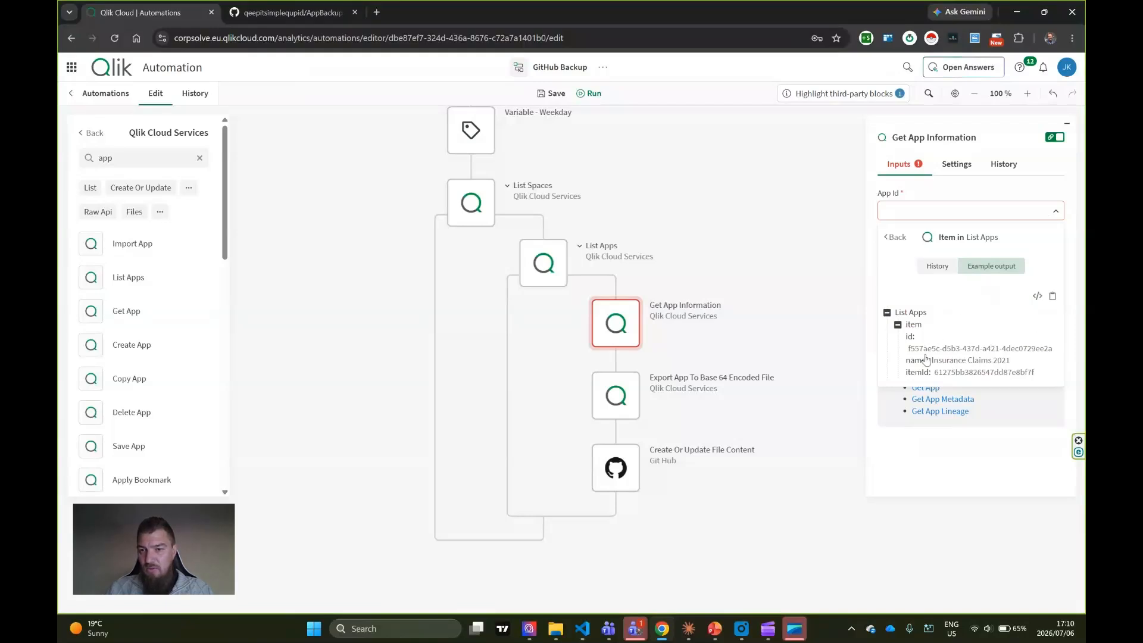
{"action": "left_click", "coordinate": [910, 338]}
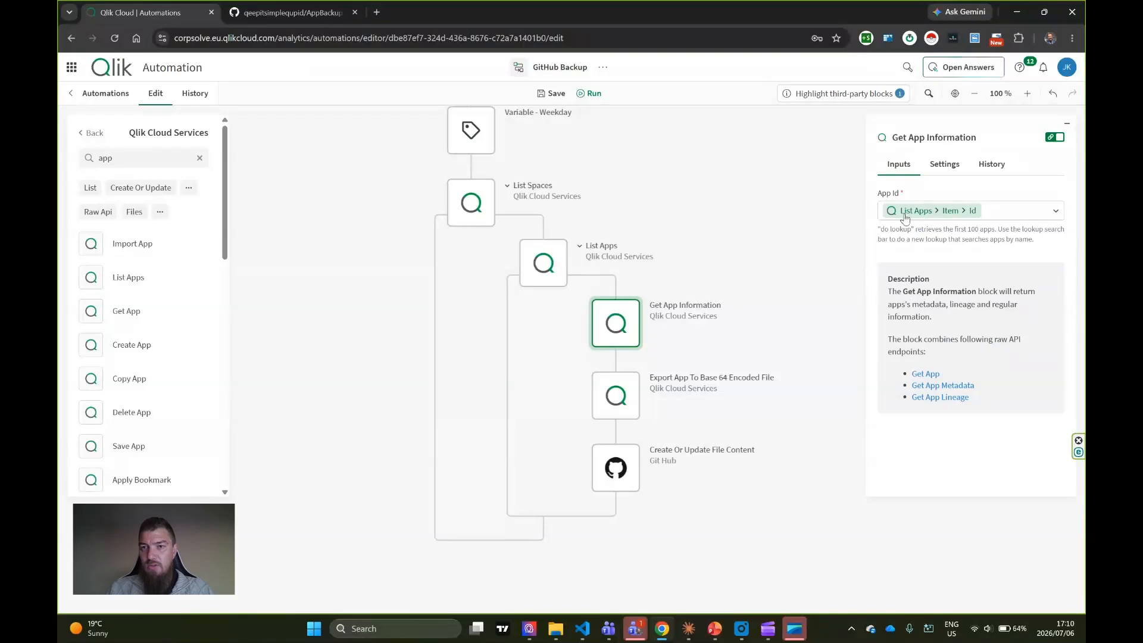
Step: Check the inputs of the export and GitHub file content blocks and run the automation
{"action": "left_click", "coordinate": [632, 394]}
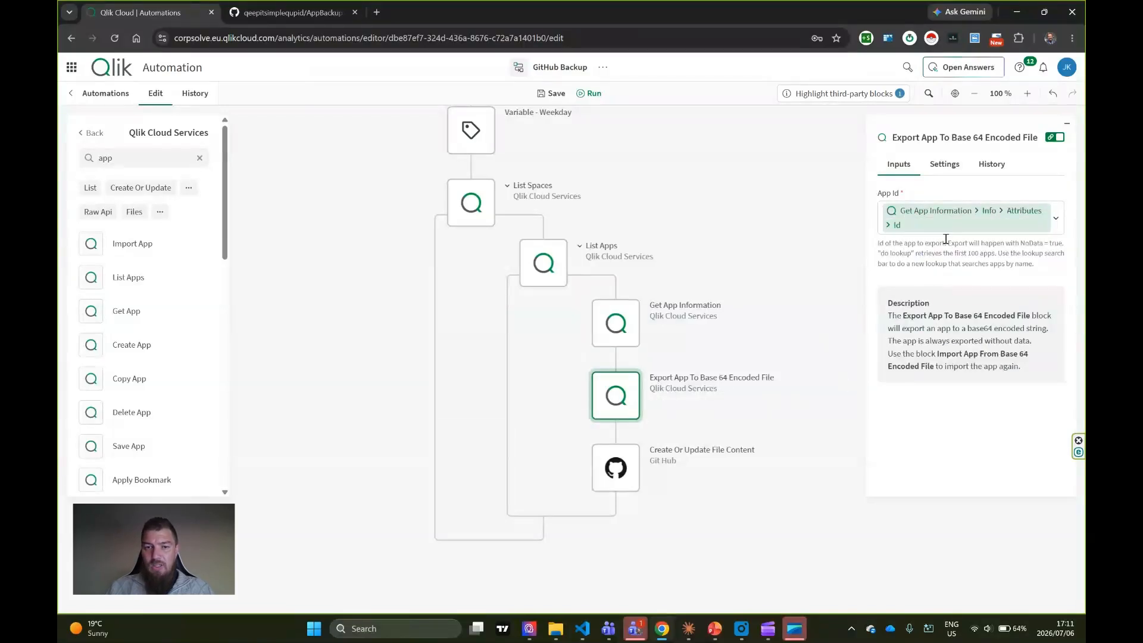
{"action": "left_click", "coordinate": [615, 473]}
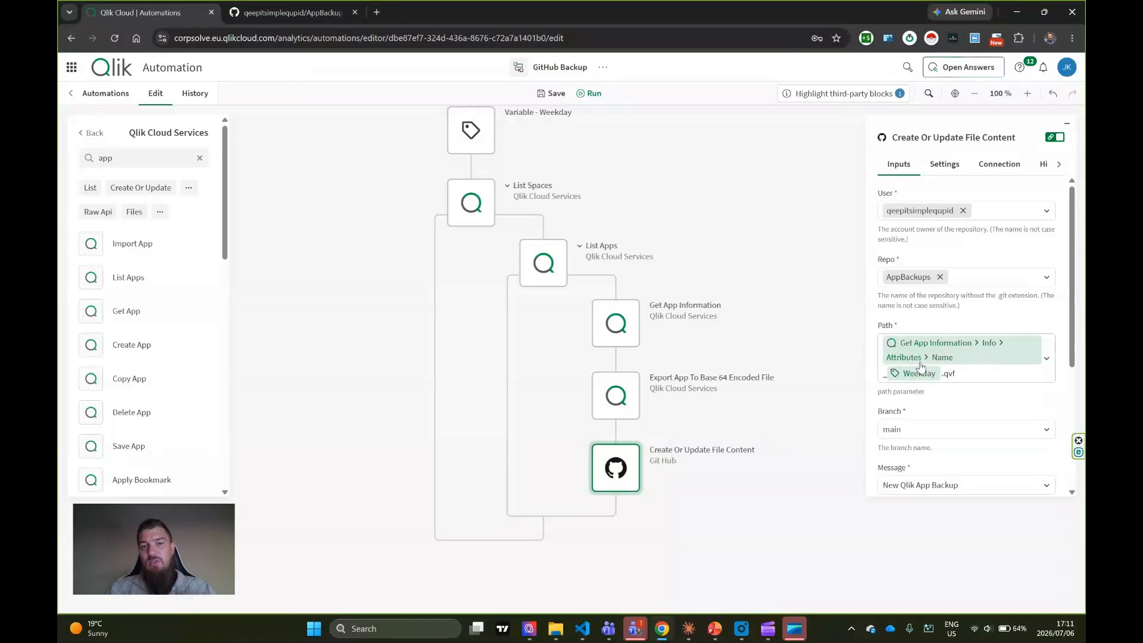
{"action": "left_click", "coordinate": [592, 93]}
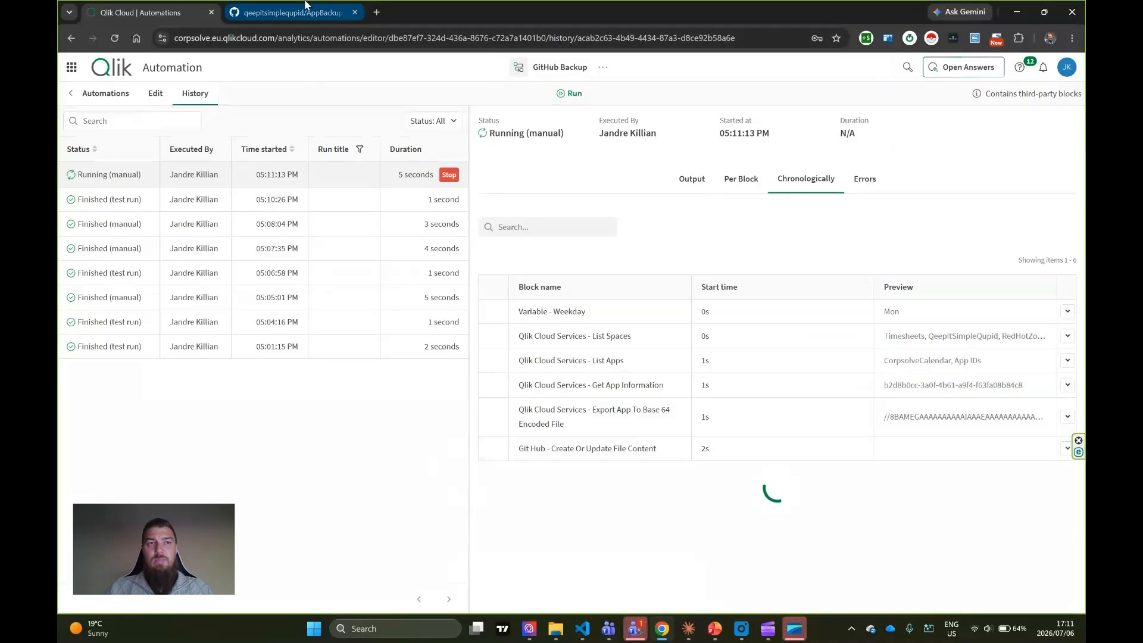
Step: Follow the run's block executions in chronological order and reload the AppBackups repository on GitHub to check the backup files
{"action": "left_click", "coordinate": [291, 12]}
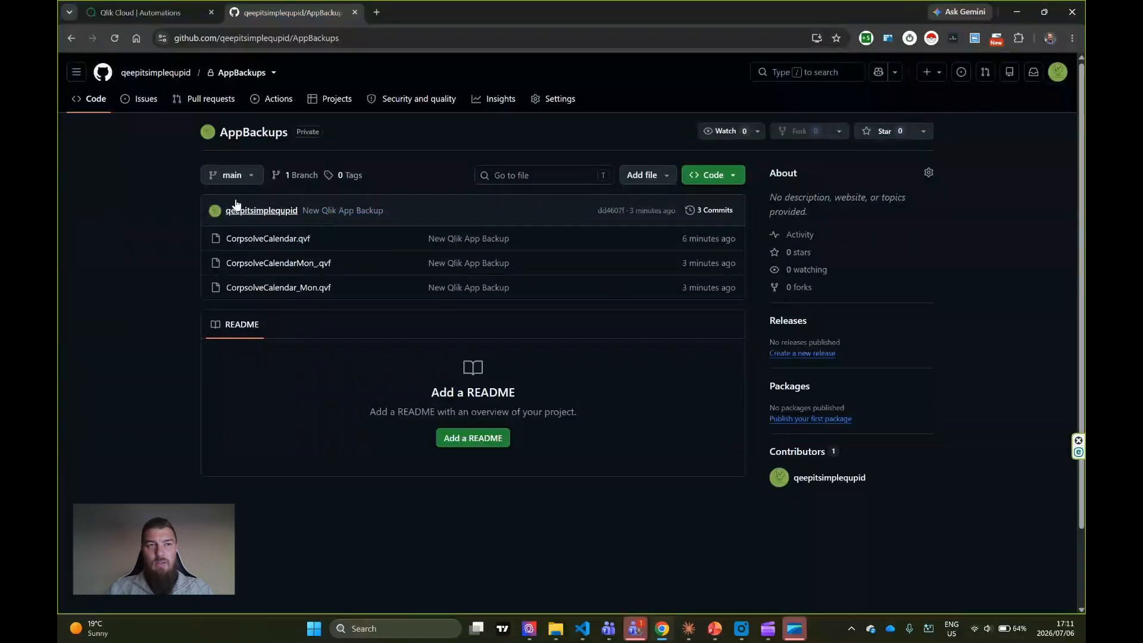
{"action": "left_click", "coordinate": [189, 12]}
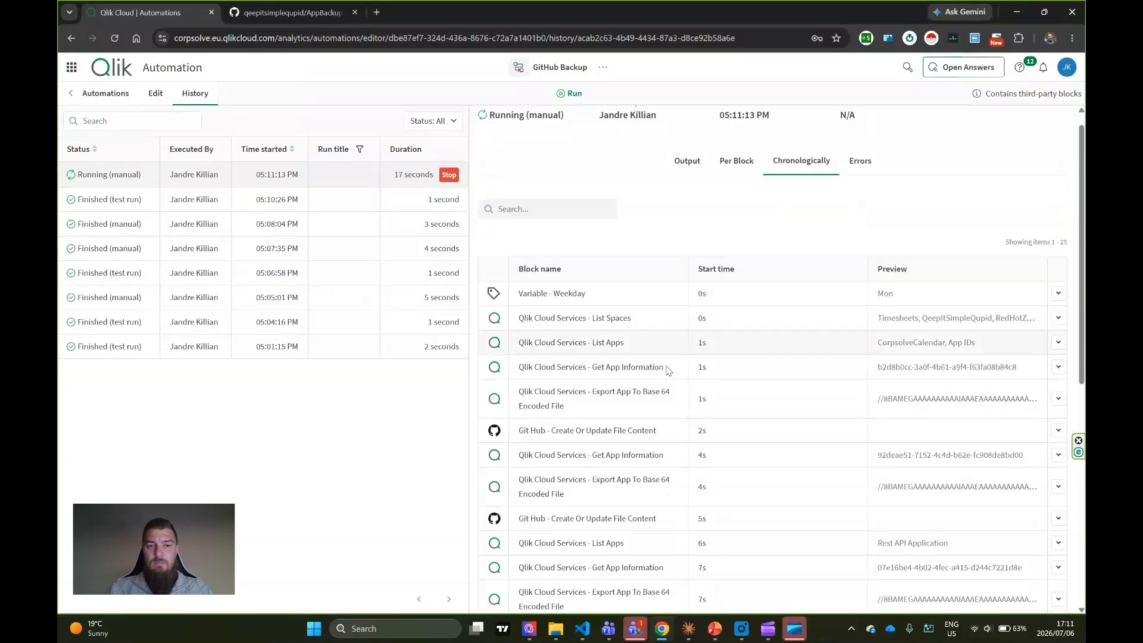
{"action": "scroll", "coordinate": [669, 388], "scroll_direction": "down", "scroll_amount": 8}
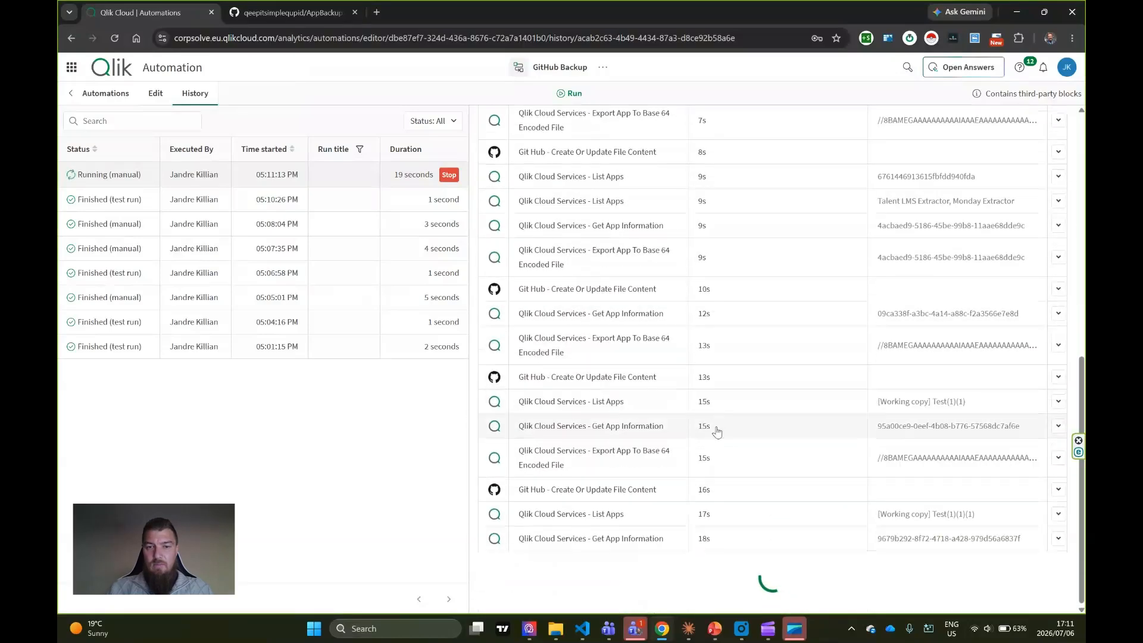
{"action": "scroll", "coordinate": [730, 433], "scroll_direction": "down", "scroll_amount": 2}
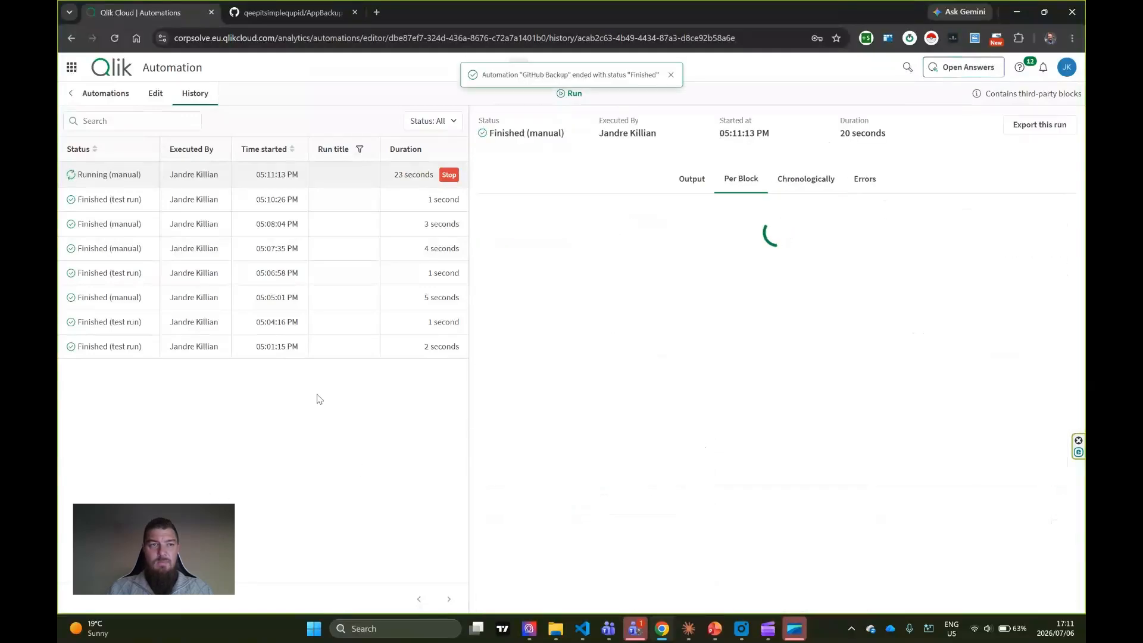
{"action": "left_click", "coordinate": [292, 11]}
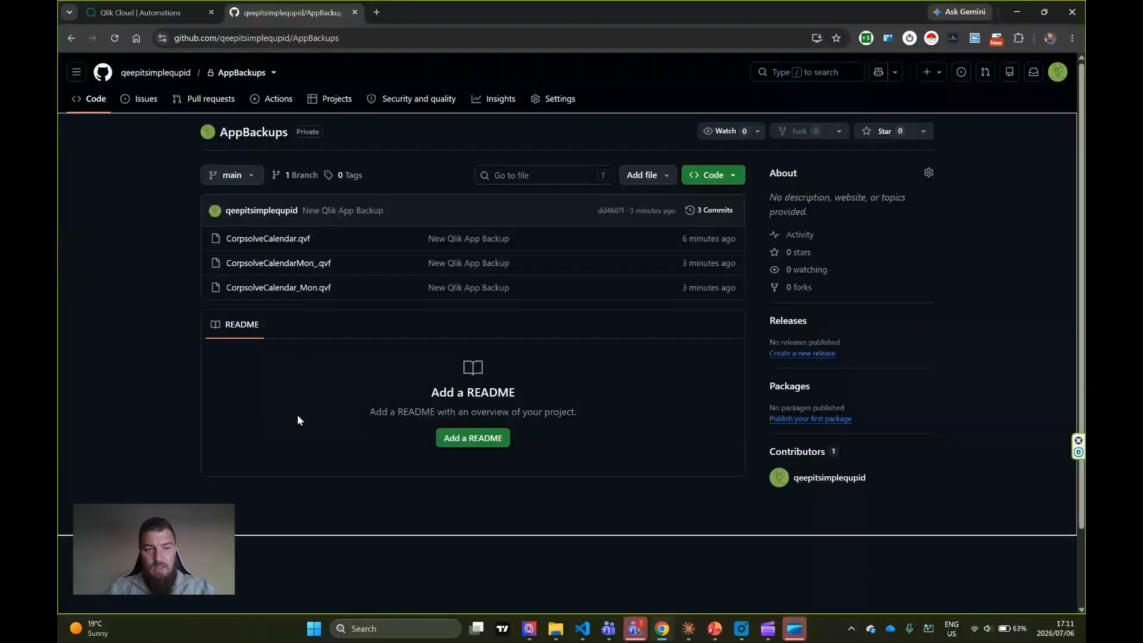
{"action": "key", "text": "F5"}
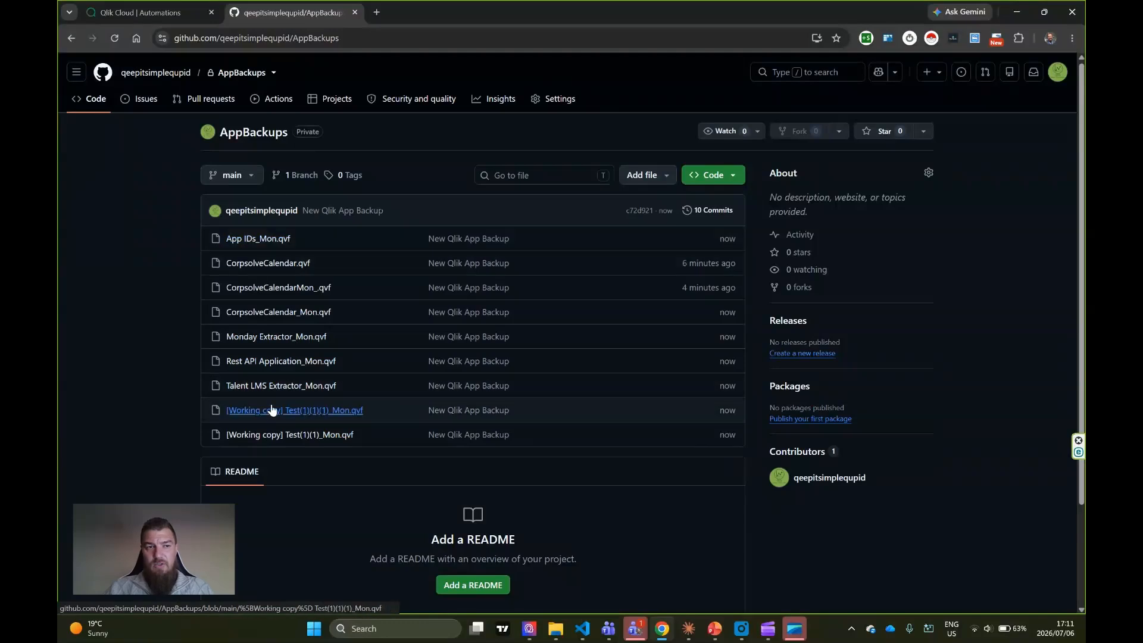
Step: Return to the automation editor and insert List Spaces > Item > Name at the start of the GitHub block's Path
{"action": "left_click", "coordinate": [140, 12]}
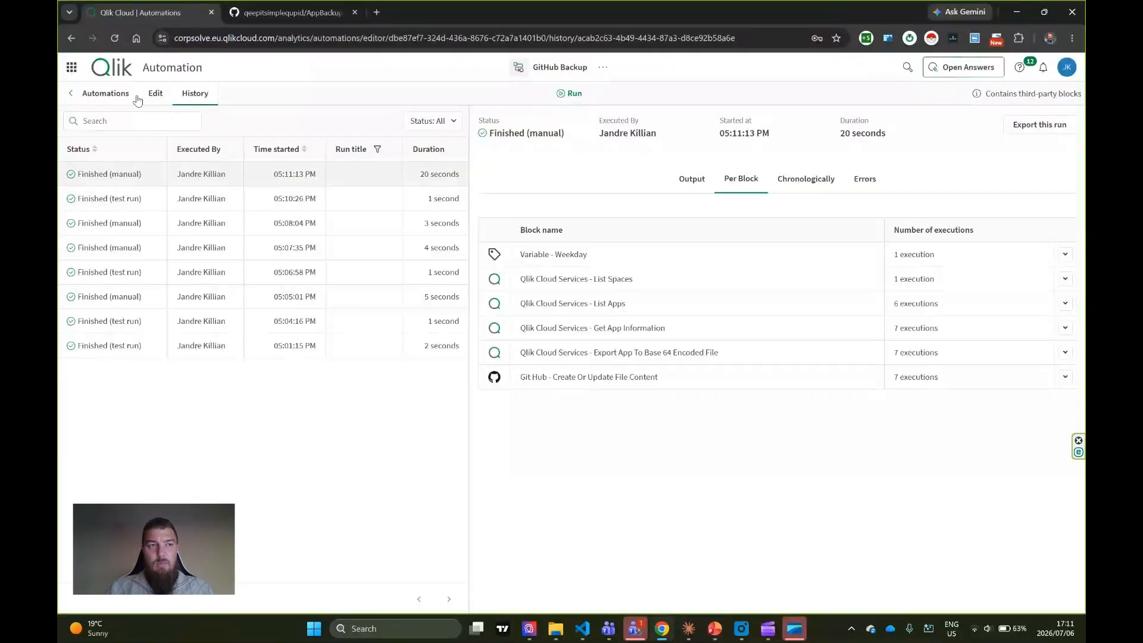
{"action": "left_click", "coordinate": [155, 94]}
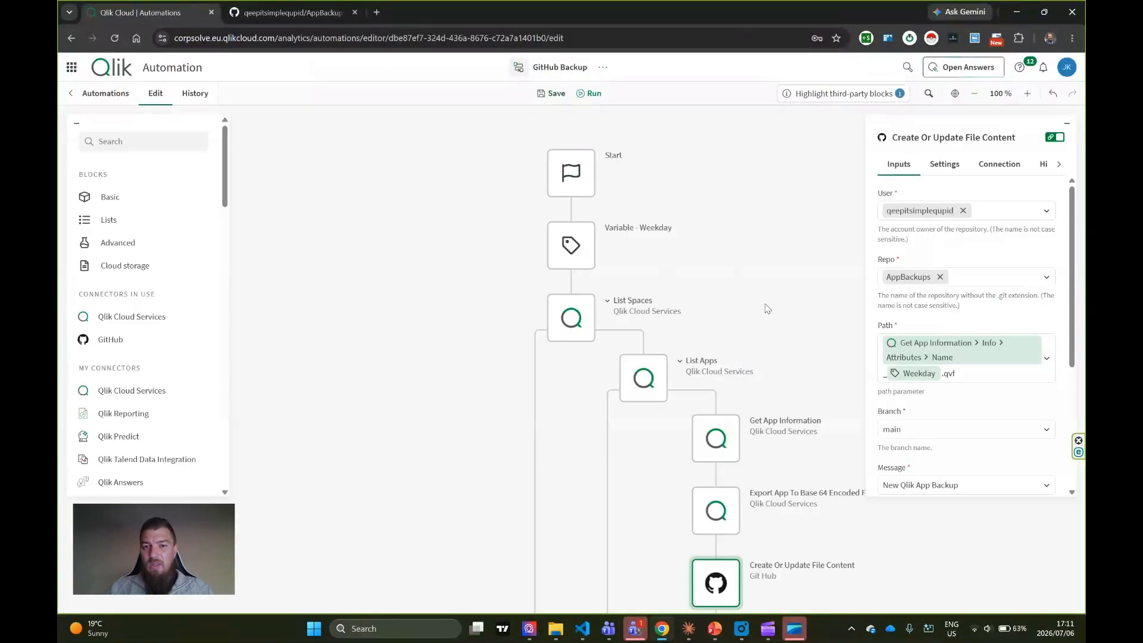
{"action": "left_click_drag", "start_coordinate": [759, 255], "coordinate": [750, 282]}
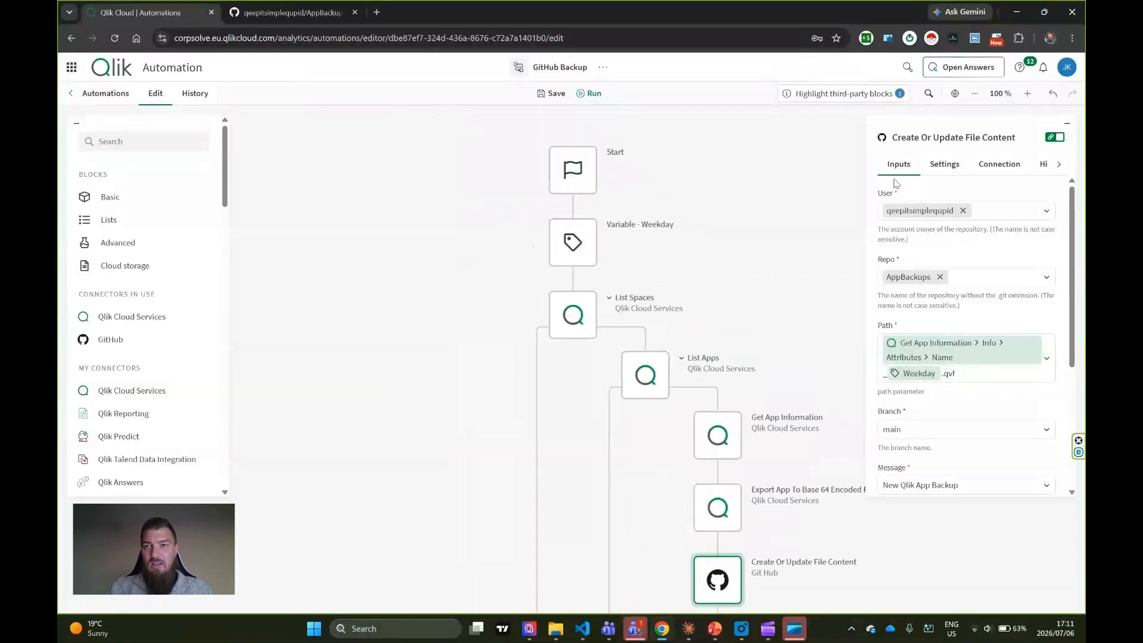
{"action": "left_click", "coordinate": [956, 93]}
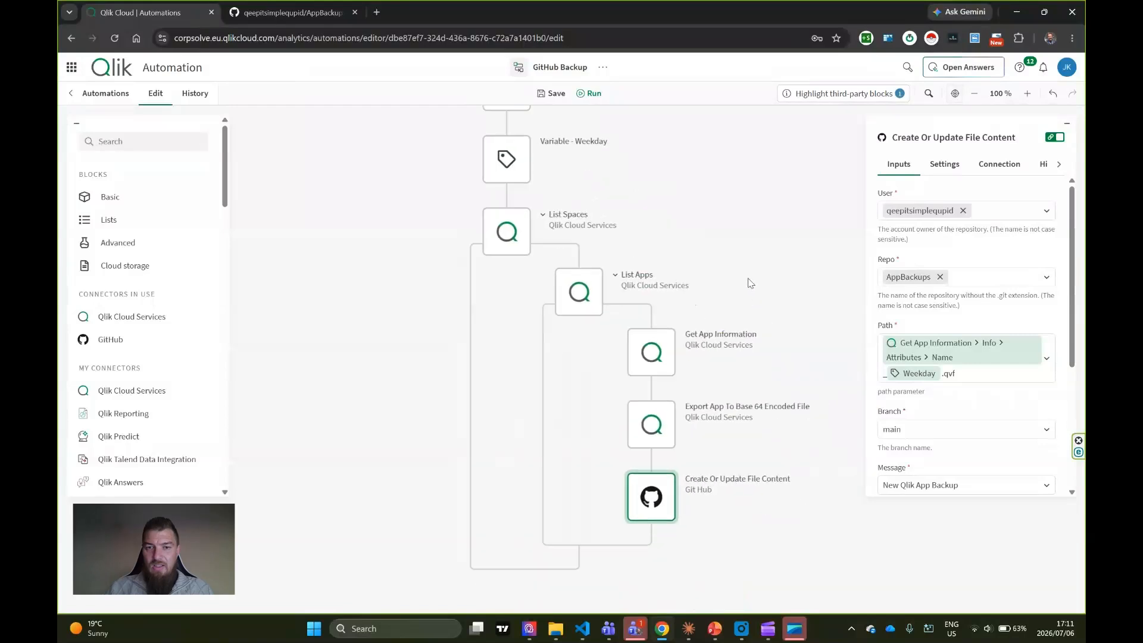
{"action": "left_click", "coordinate": [627, 371]}
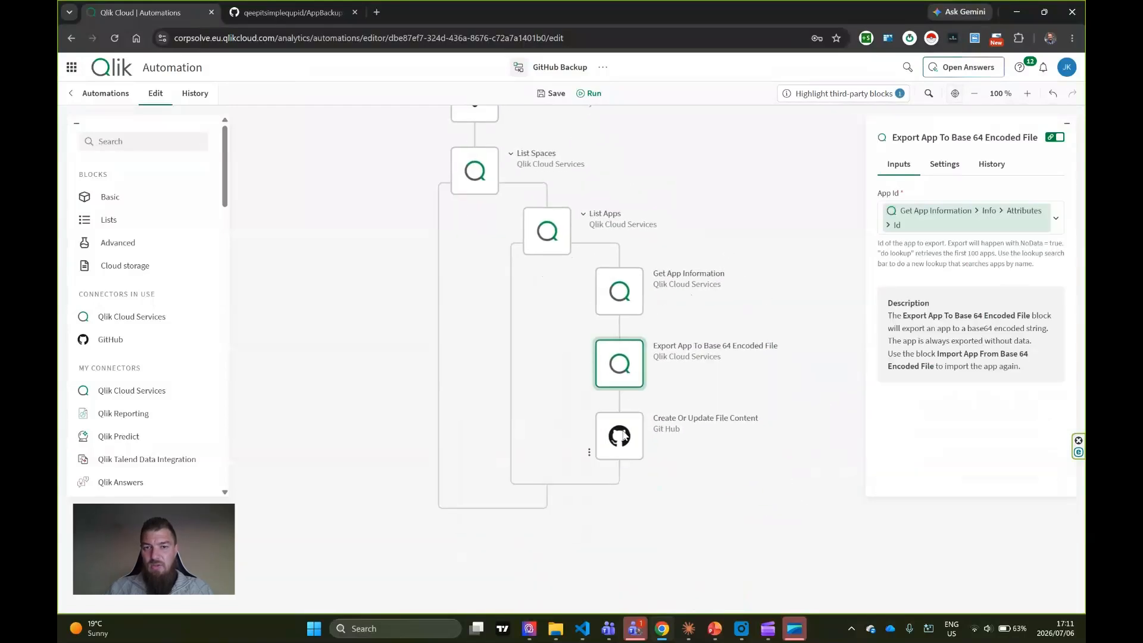
{"action": "left_click", "coordinate": [622, 434]}
{"action": "left_click", "coordinate": [884, 356]}
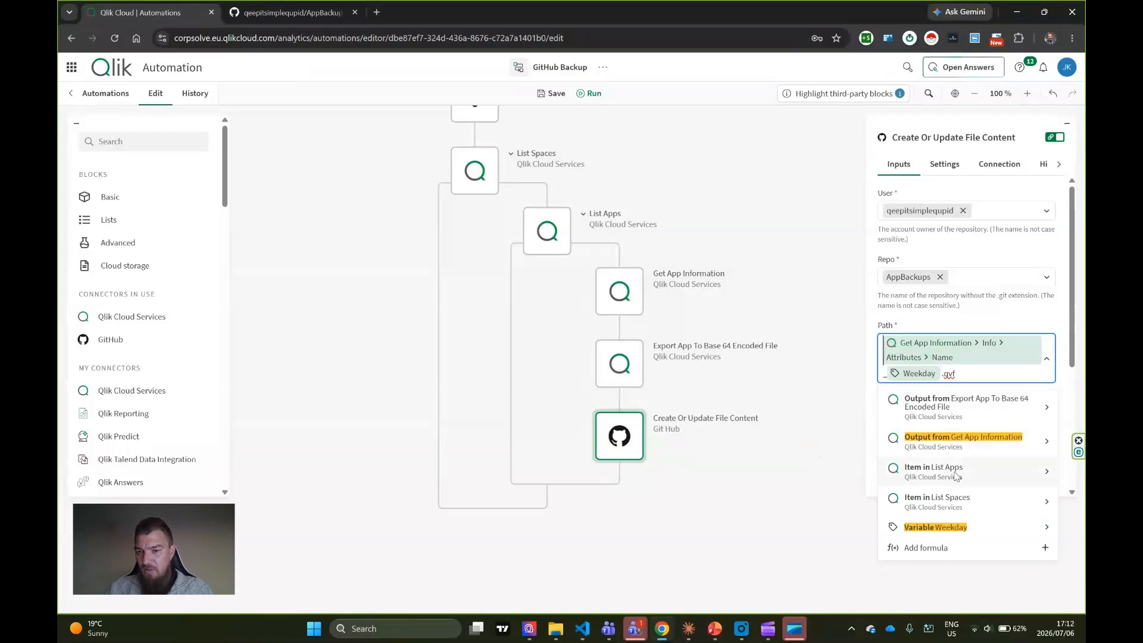
{"action": "left_click", "coordinate": [952, 505]}
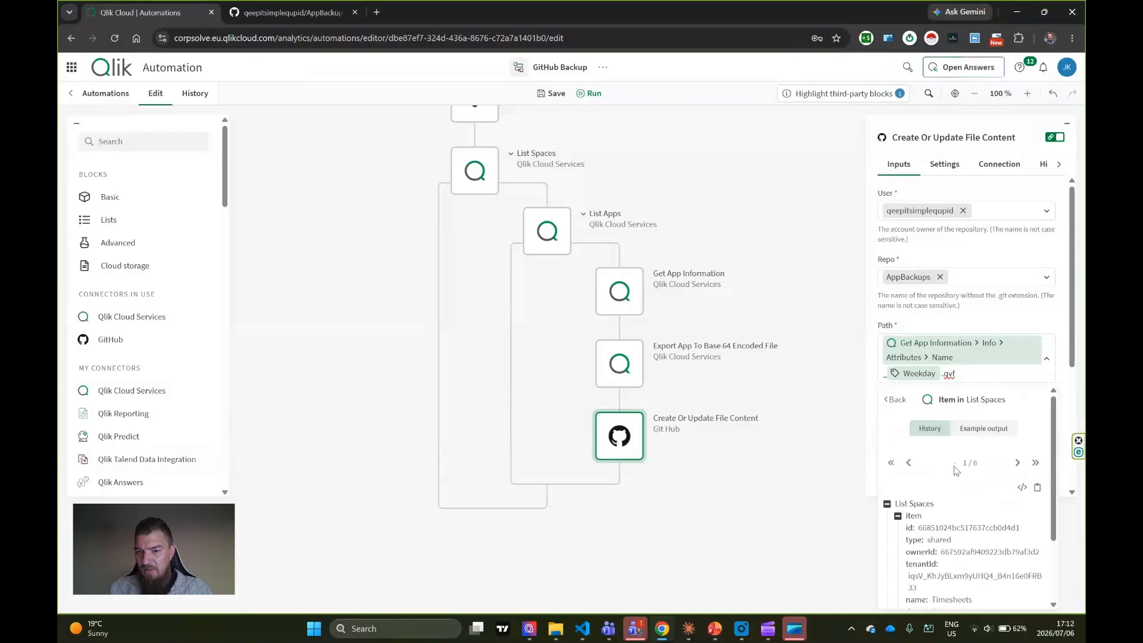
{"action": "scroll", "coordinate": [967, 505], "scroll_direction": "down", "scroll_amount": 1}
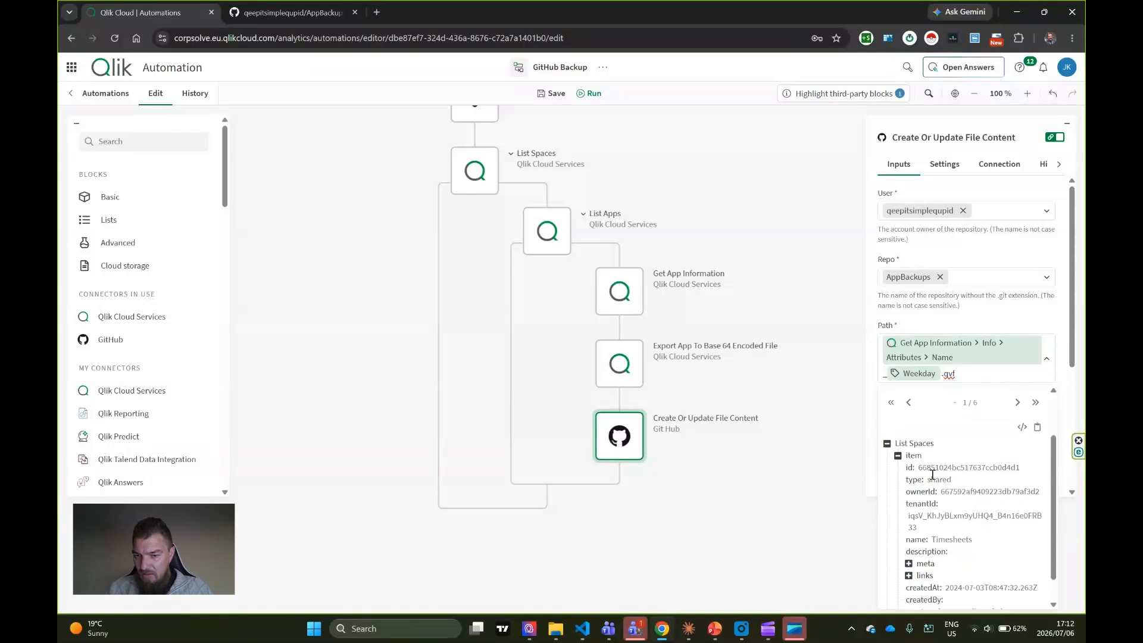
{"action": "scroll", "coordinate": [932, 474], "scroll_direction": "down", "scroll_amount": 1}
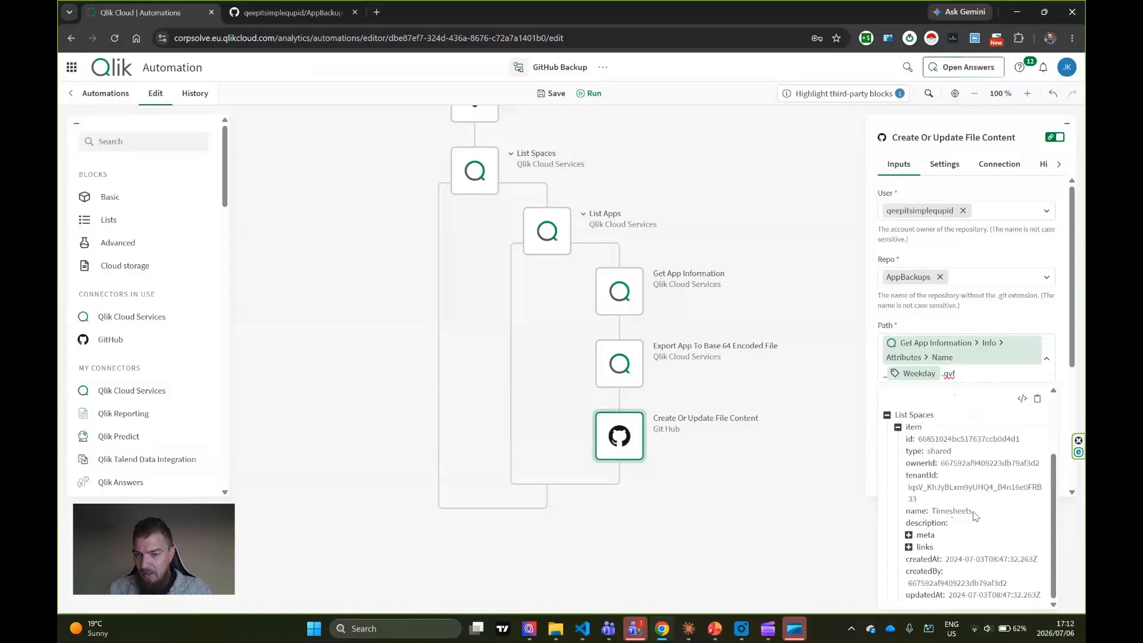
{"action": "left_click", "coordinate": [916, 515]}
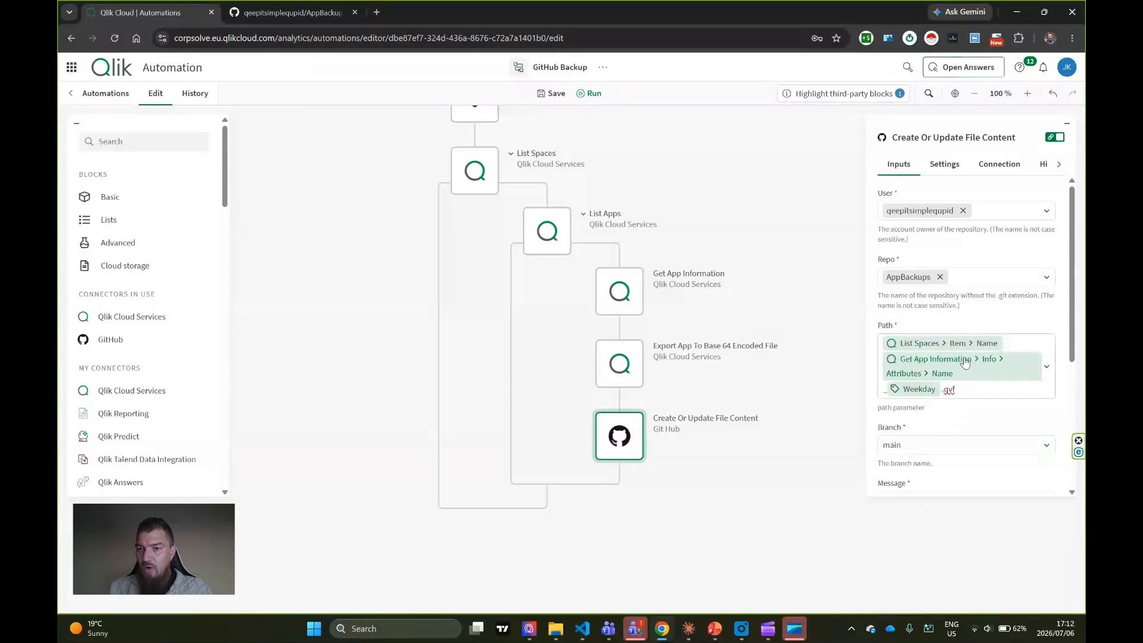
Step: Add a backslash between the space name and the app name in the Path of Create Or Update File Content
{"action": "left_click", "coordinate": [1012, 345]}
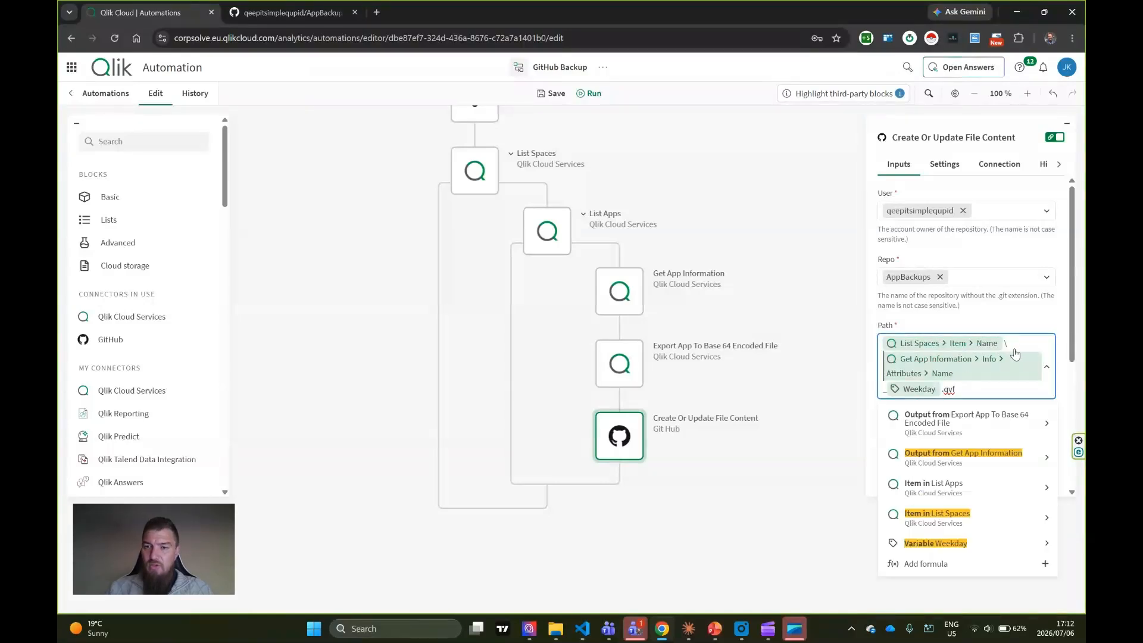
{"action": "left_click", "coordinate": [1015, 354]}
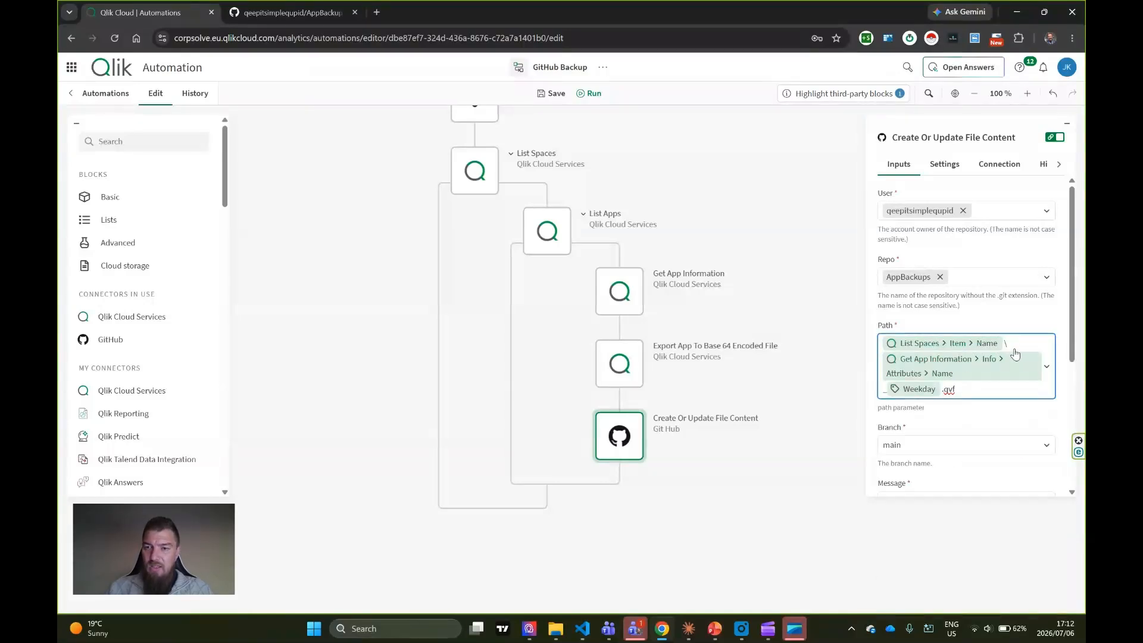
{"action": "left_click", "coordinate": [792, 240]}
{"action": "left_click", "coordinate": [626, 431]}
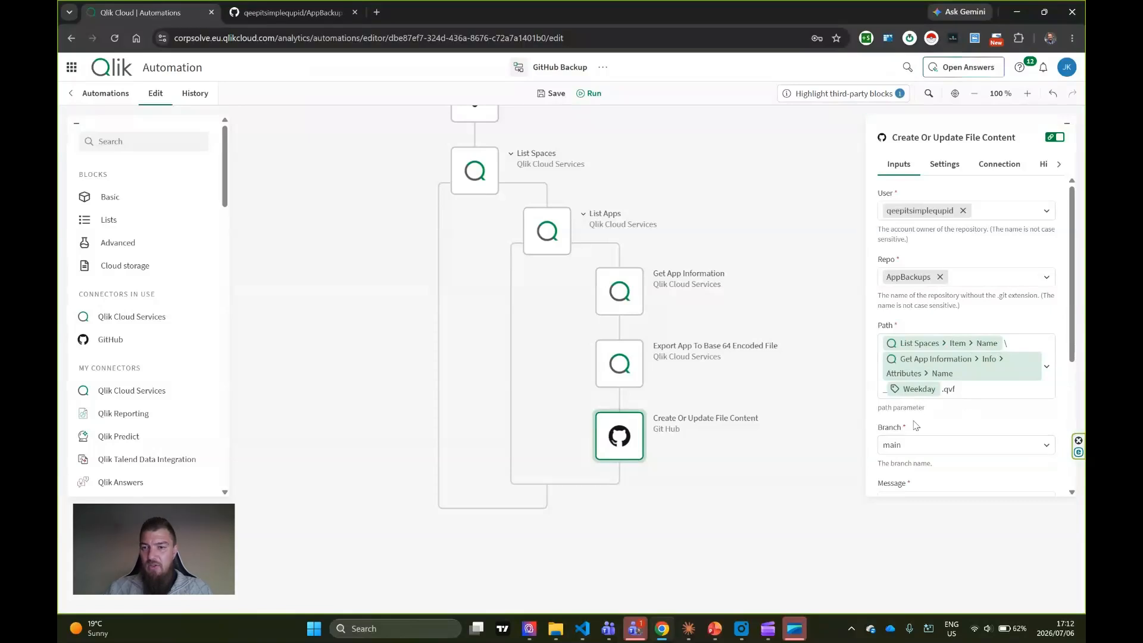
Step: Run the automation with the space-name path and examine the run's error details before reopening the editor
{"action": "left_click", "coordinate": [589, 94]}
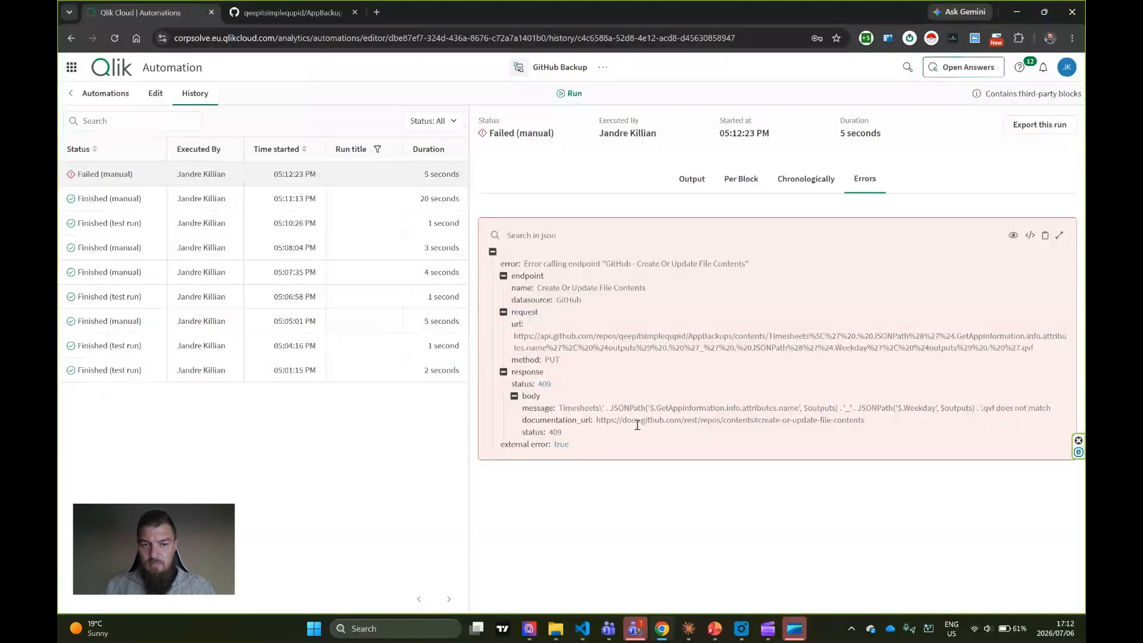
{"action": "left_click", "coordinate": [160, 96]}
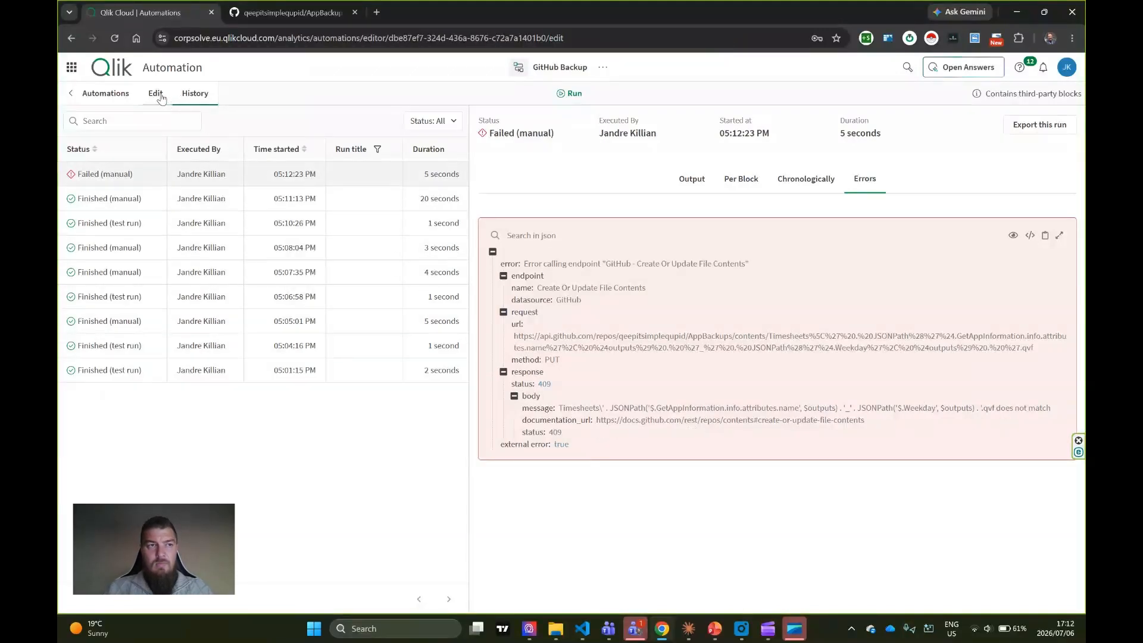
{"action": "scroll", "coordinate": [601, 385], "scroll_direction": "down", "scroll_amount": 1}
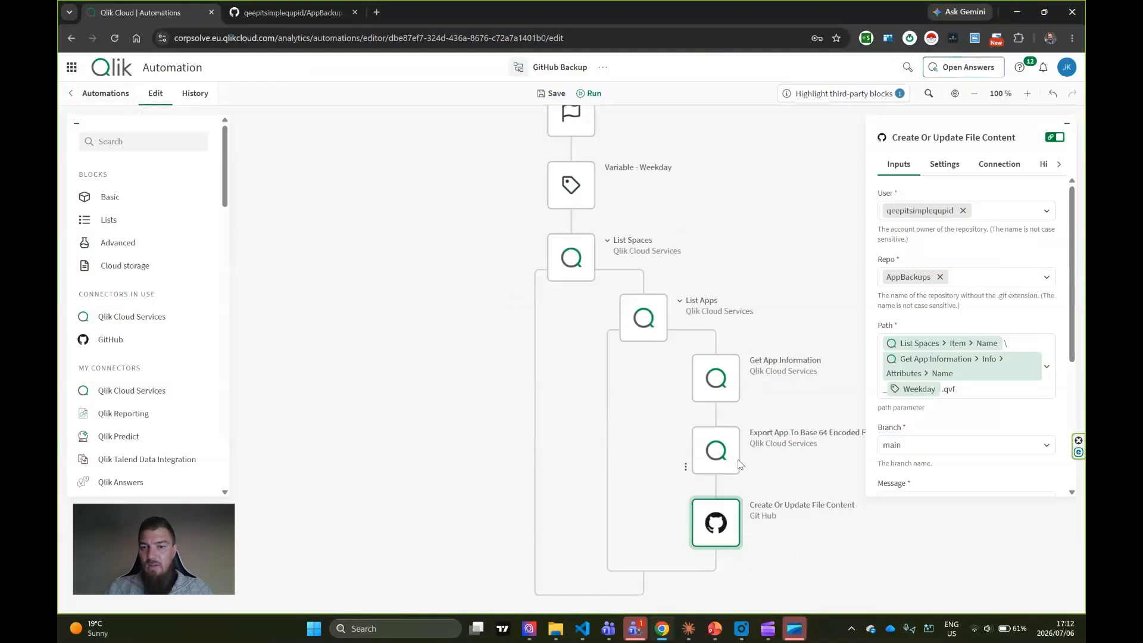
Step: Replace the backslash after the space name with a forward slash in the GitHub block's Path and run the automation
{"action": "left_click", "coordinate": [1045, 341]}
{"action": "key", "text": "BackSpace"}
{"action": "type", "text": "/"}
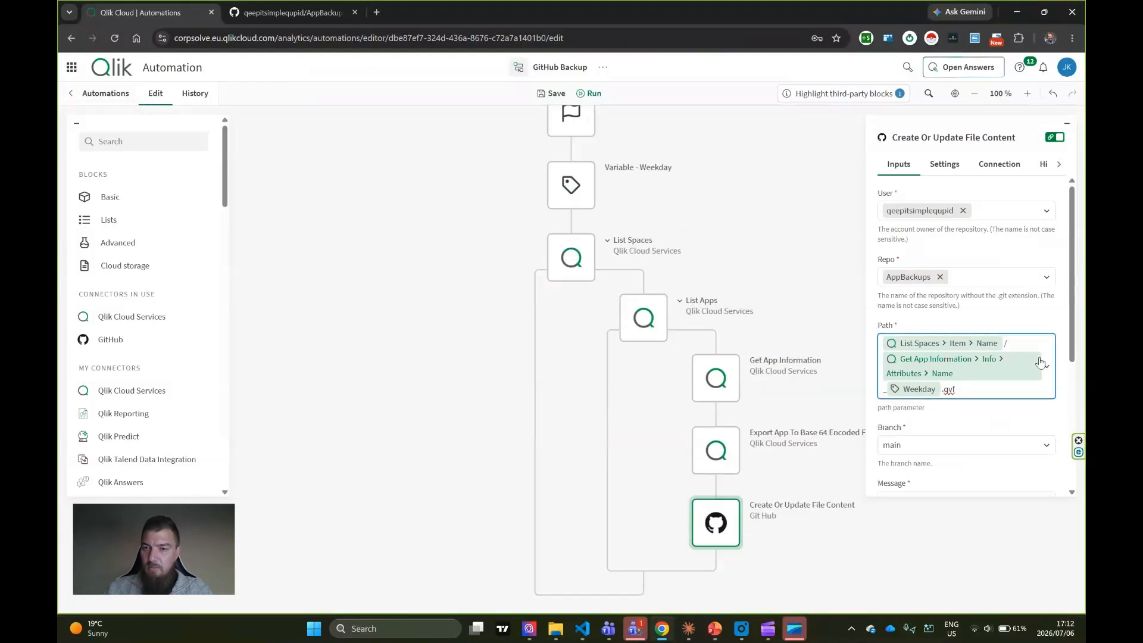
{"action": "left_click", "coordinate": [746, 192]}
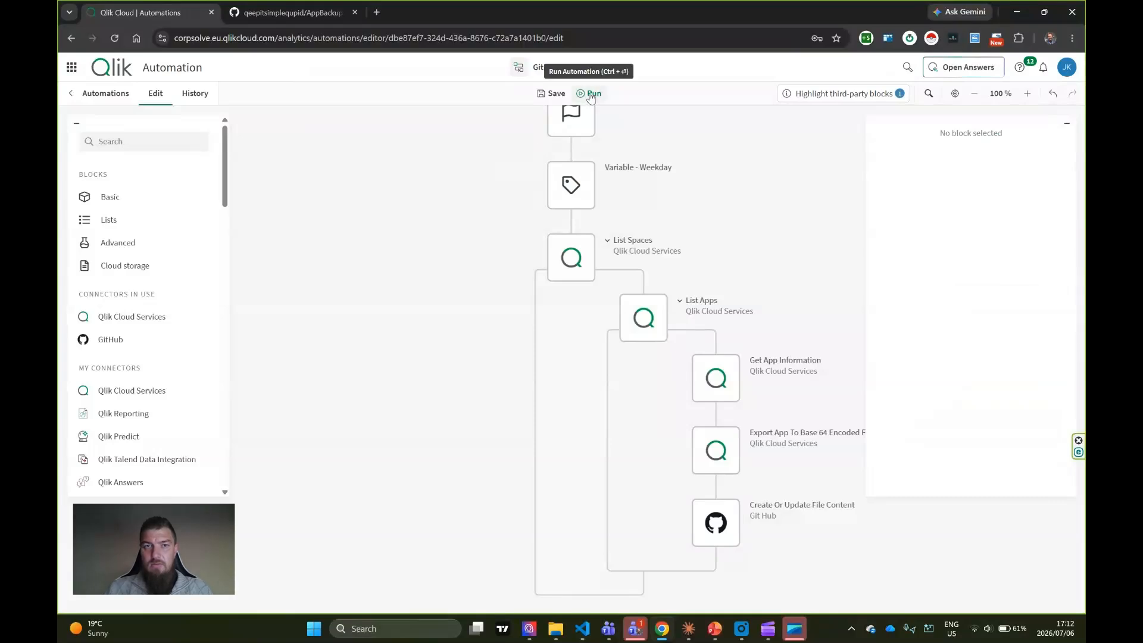
{"action": "left_click", "coordinate": [590, 94]}
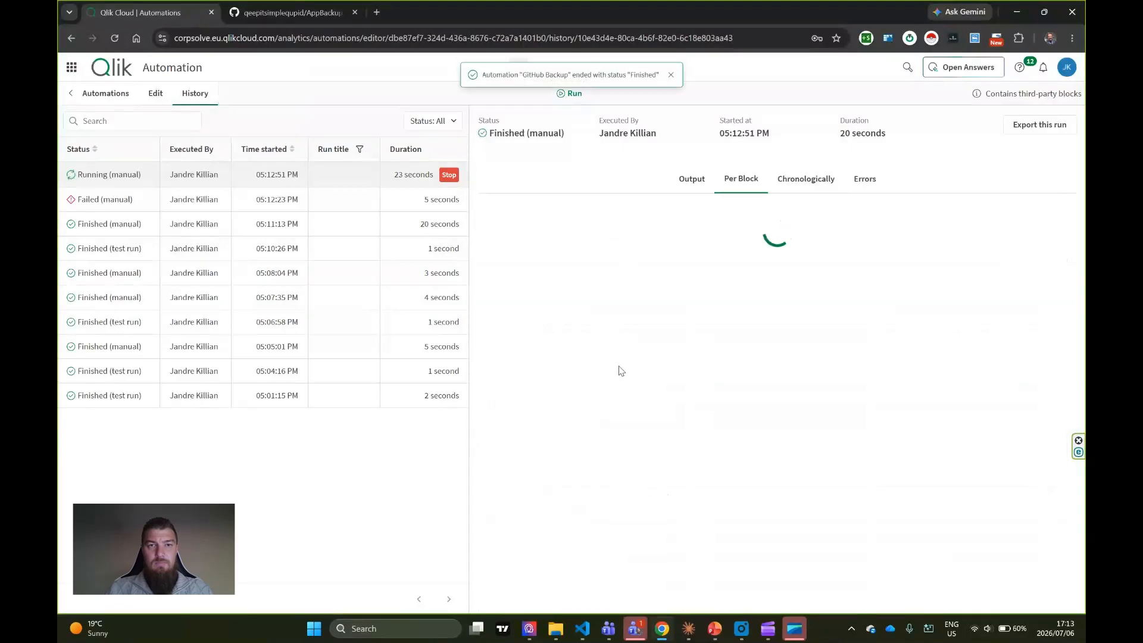
Step: Reload the AppBackups repository on GitHub and check the backup files in the Playground and QeepItSimpleQupid folders
{"action": "key", "text": "ctrl+Tab"}
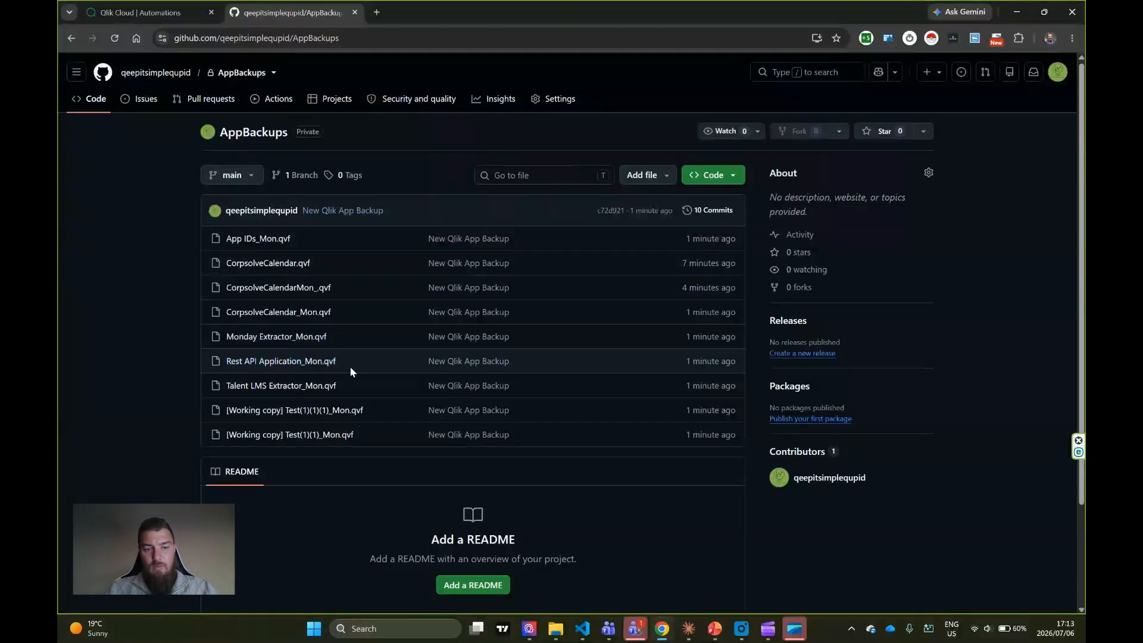
{"action": "key", "text": "F5"}
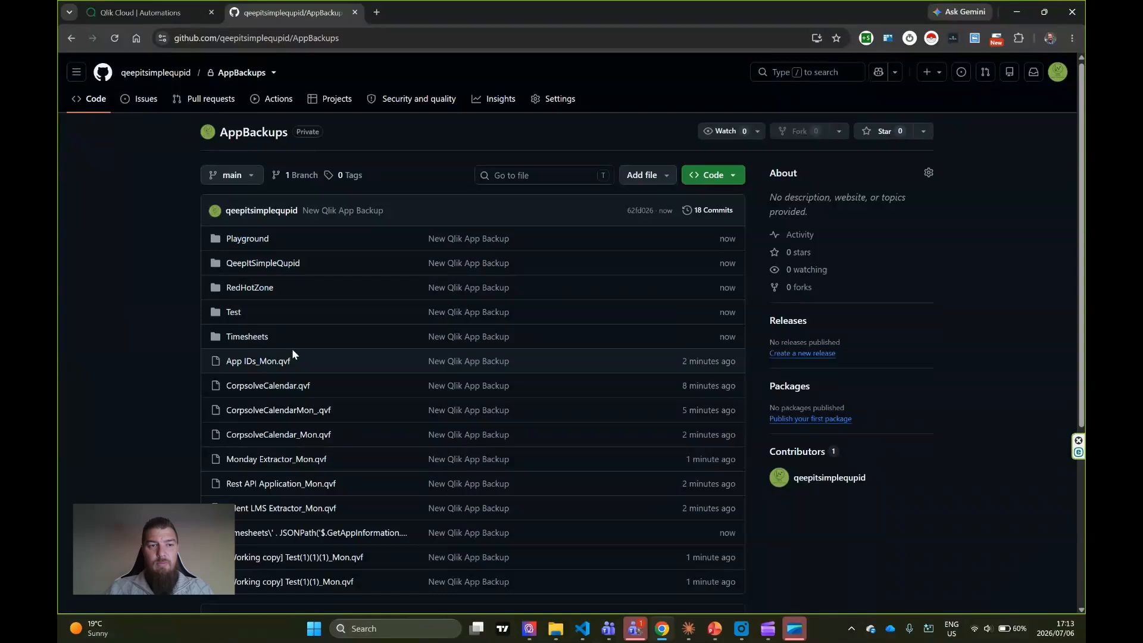
{"action": "left_click", "coordinate": [242, 239]}
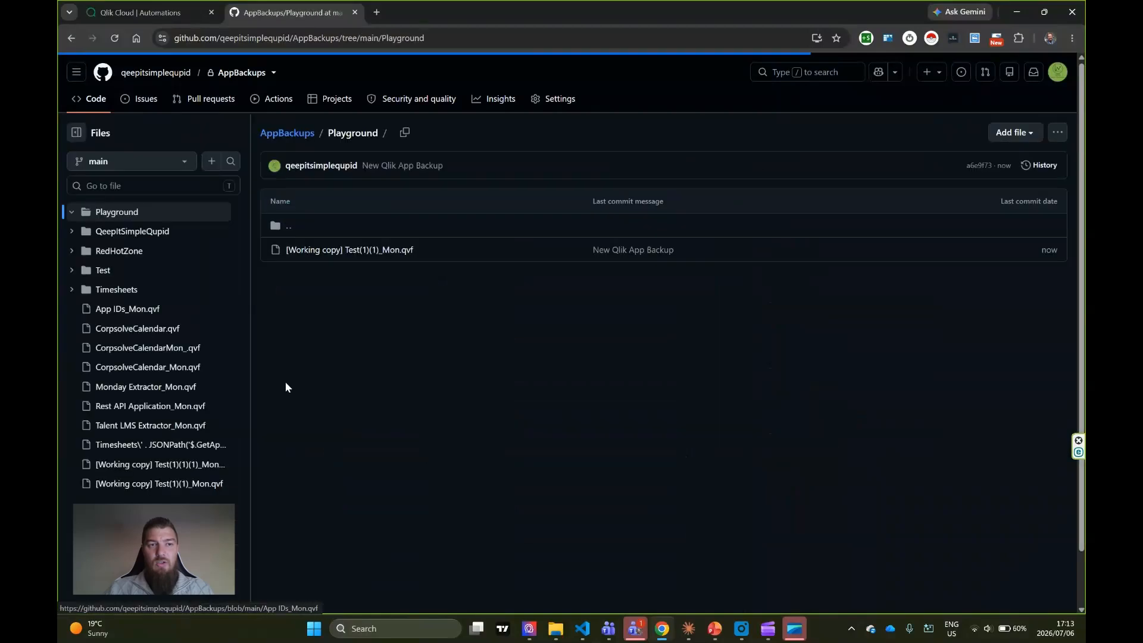
{"action": "key", "text": "alt+Left"}
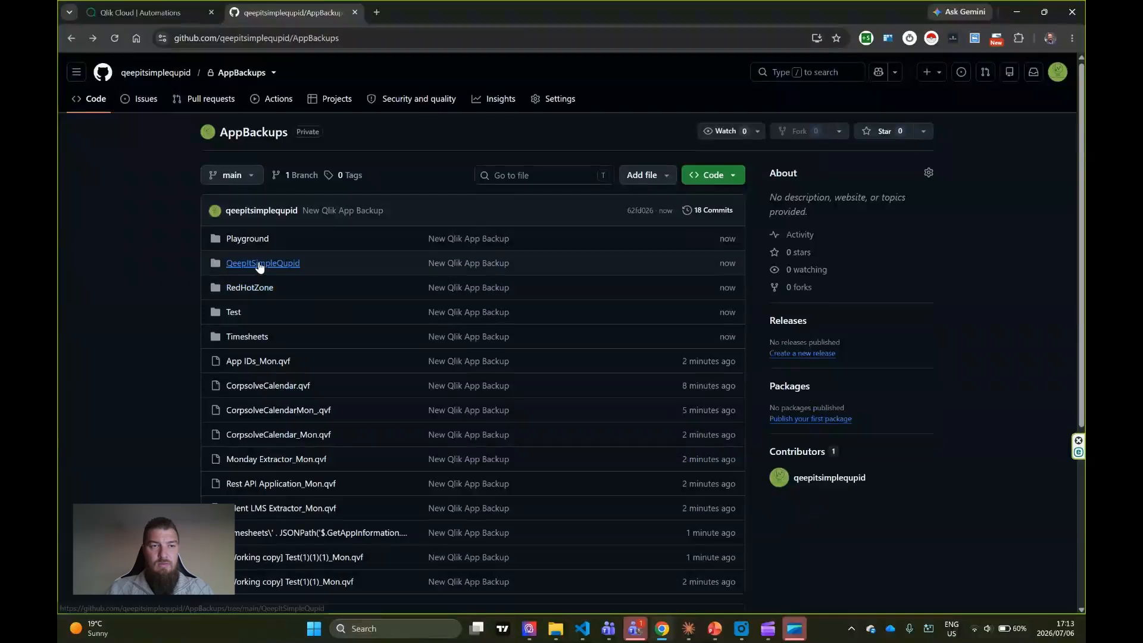
{"action": "left_click", "coordinate": [261, 262]}
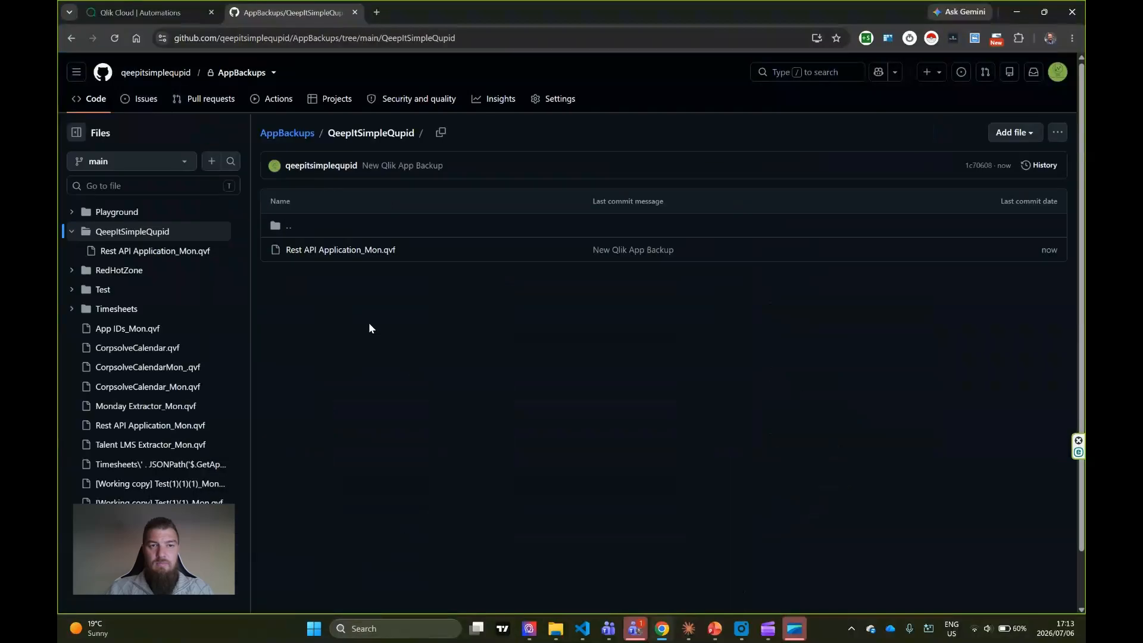
{"action": "key", "text": "alt+Left"}
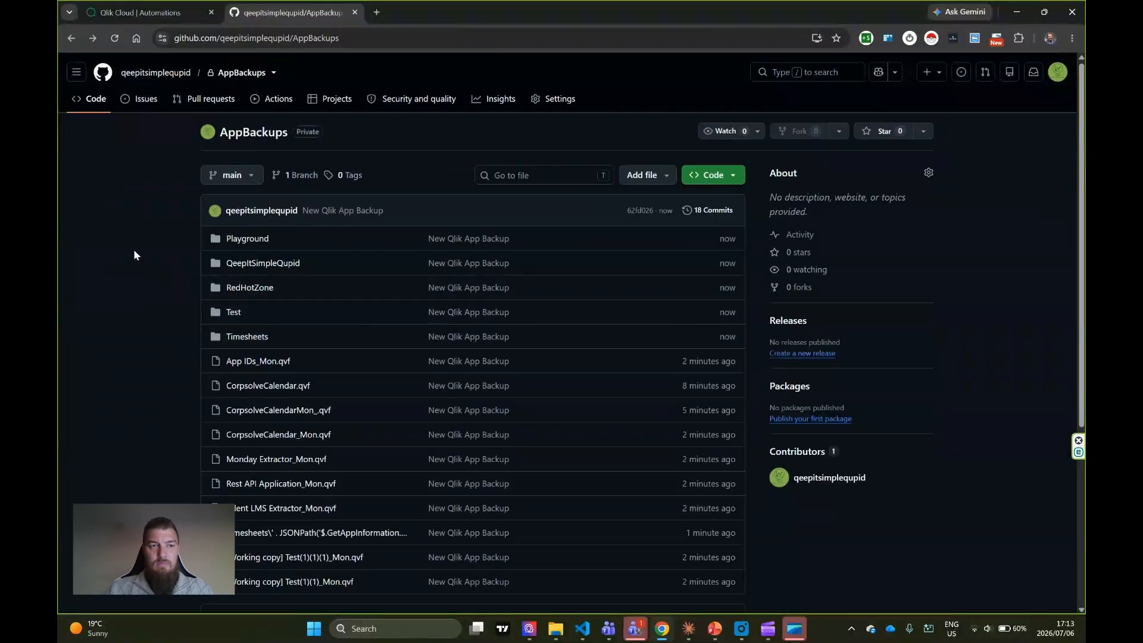
{"action": "scroll", "coordinate": [398, 313], "scroll_direction": "down", "scroll_amount": 4}
{"action": "scroll", "coordinate": [178, 220], "scroll_direction": "up", "scroll_amount": 3}
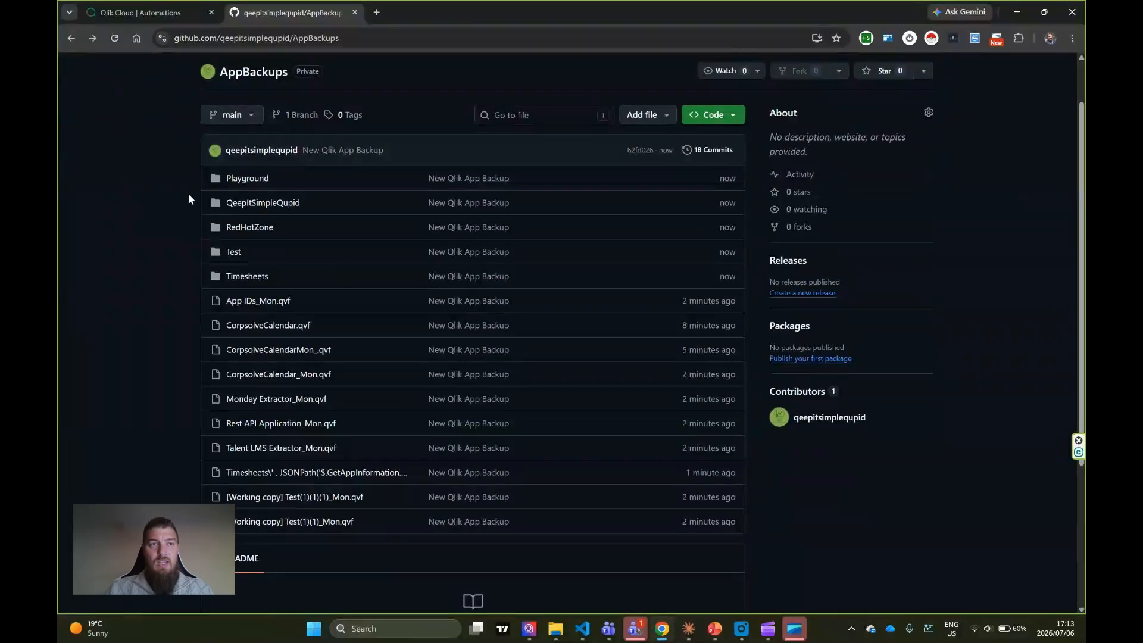
{"action": "scroll", "coordinate": [189, 200], "scroll_direction": "up", "scroll_amount": 1}
Step: Return to the automation editor and review the inputs of the Create Or Update File Content block
{"action": "left_click", "coordinate": [156, 9]}
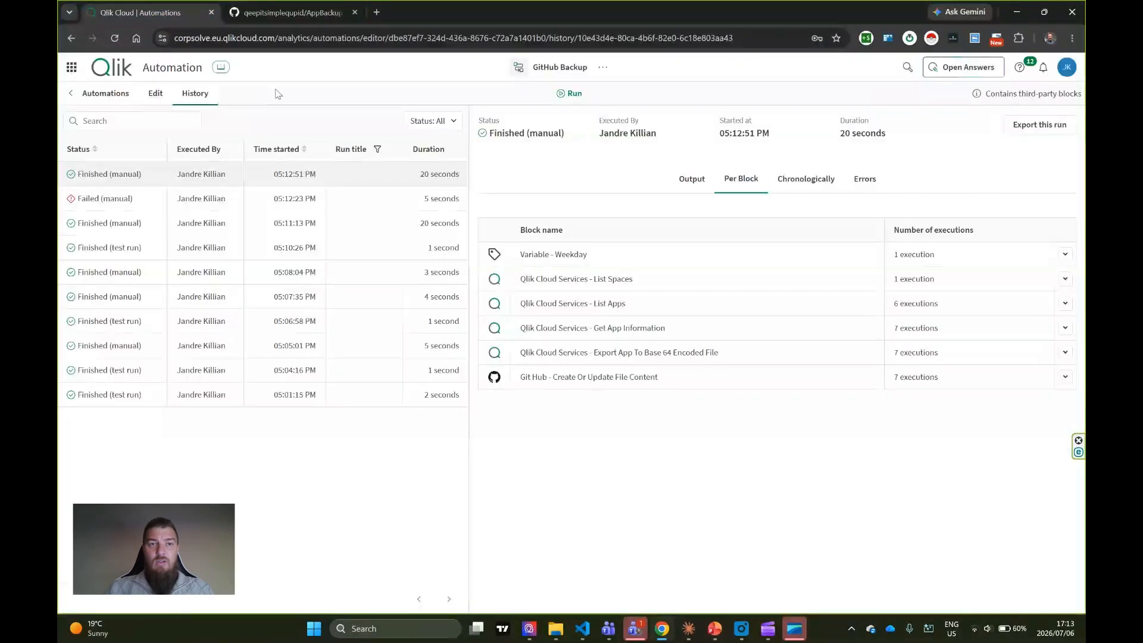
{"action": "left_click", "coordinate": [155, 94]}
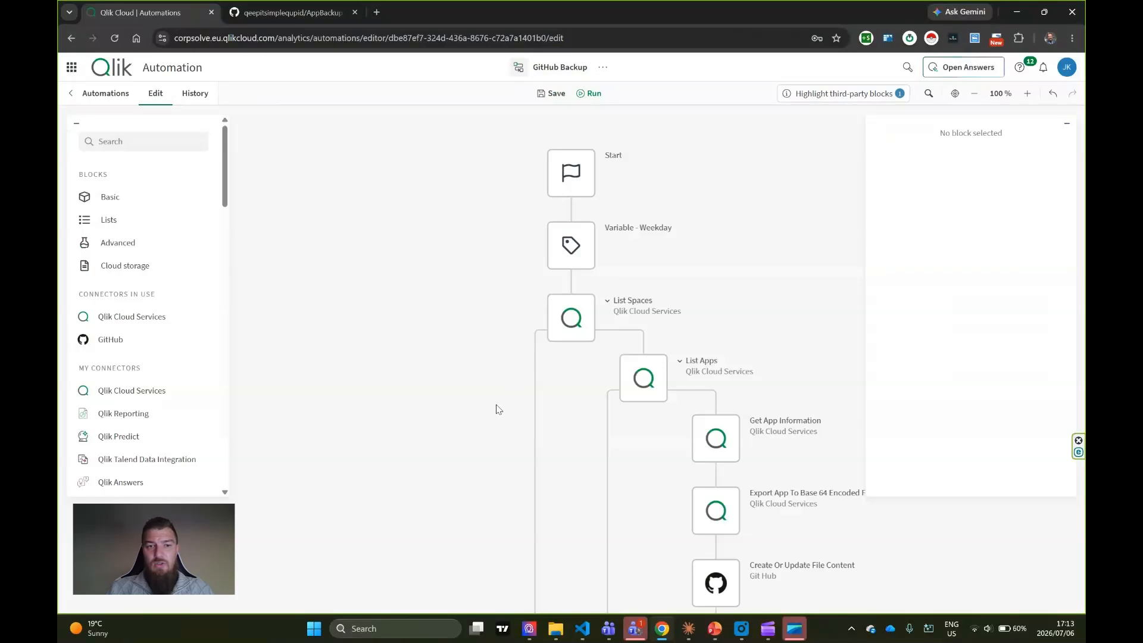
{"action": "left_click_drag", "start_coordinate": [472, 403], "coordinate": [435, 337]}
{"action": "scroll", "coordinate": [142, 250], "scroll_direction": "down", "scroll_amount": 2}
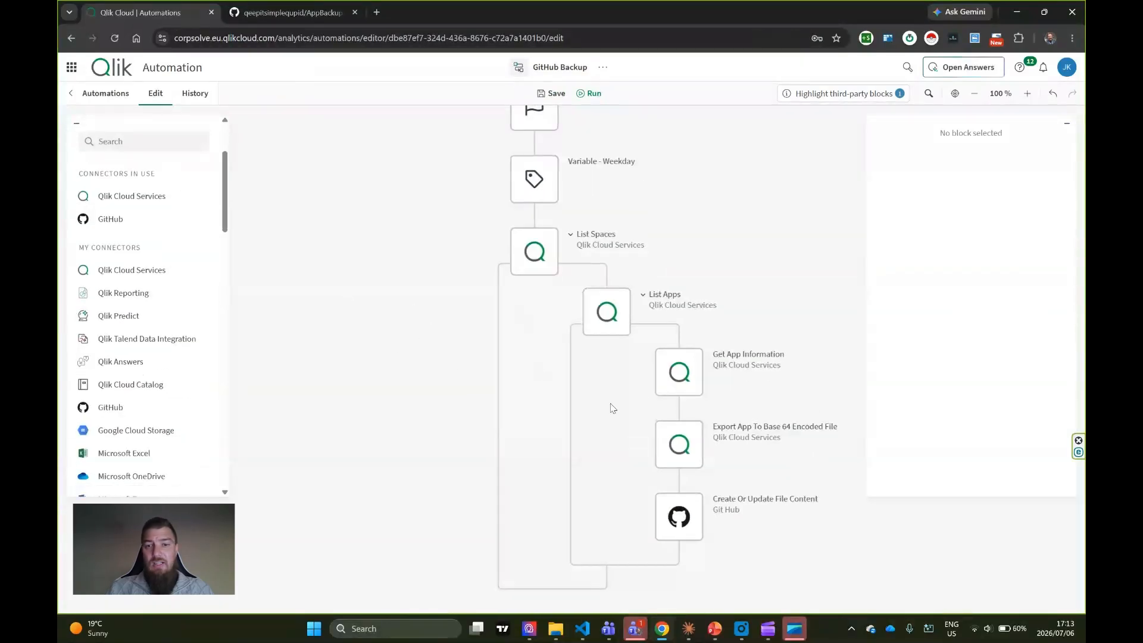
{"action": "left_click", "coordinate": [690, 520]}
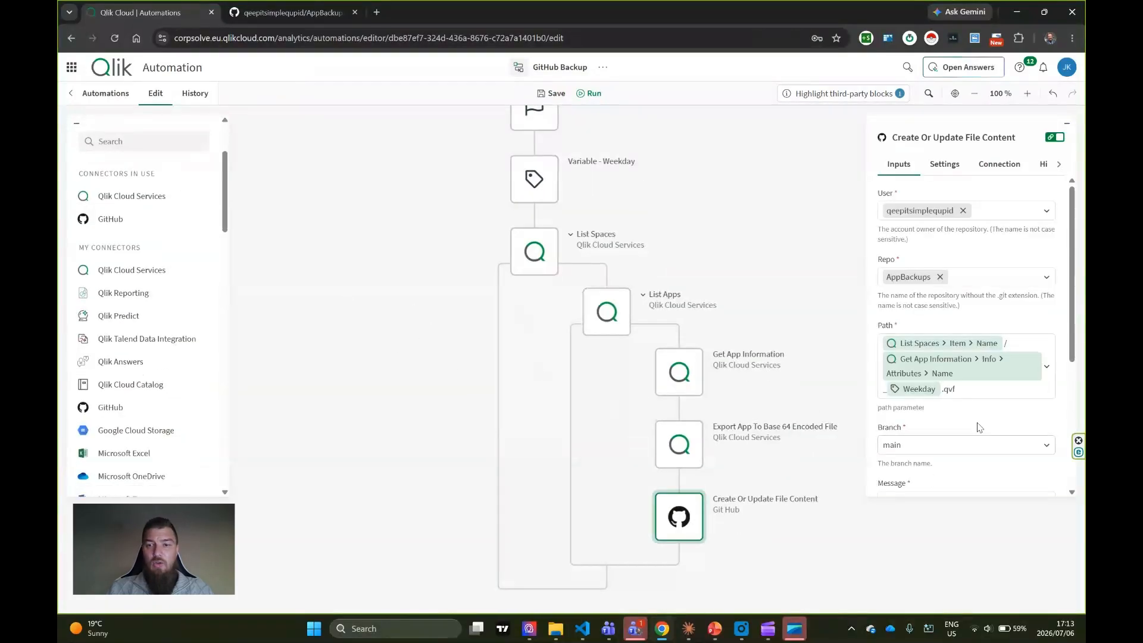
{"action": "scroll", "coordinate": [978, 417], "scroll_direction": "down", "scroll_amount": 4}
{"action": "scroll", "coordinate": [977, 417], "scroll_direction": "down", "scroll_amount": 1}
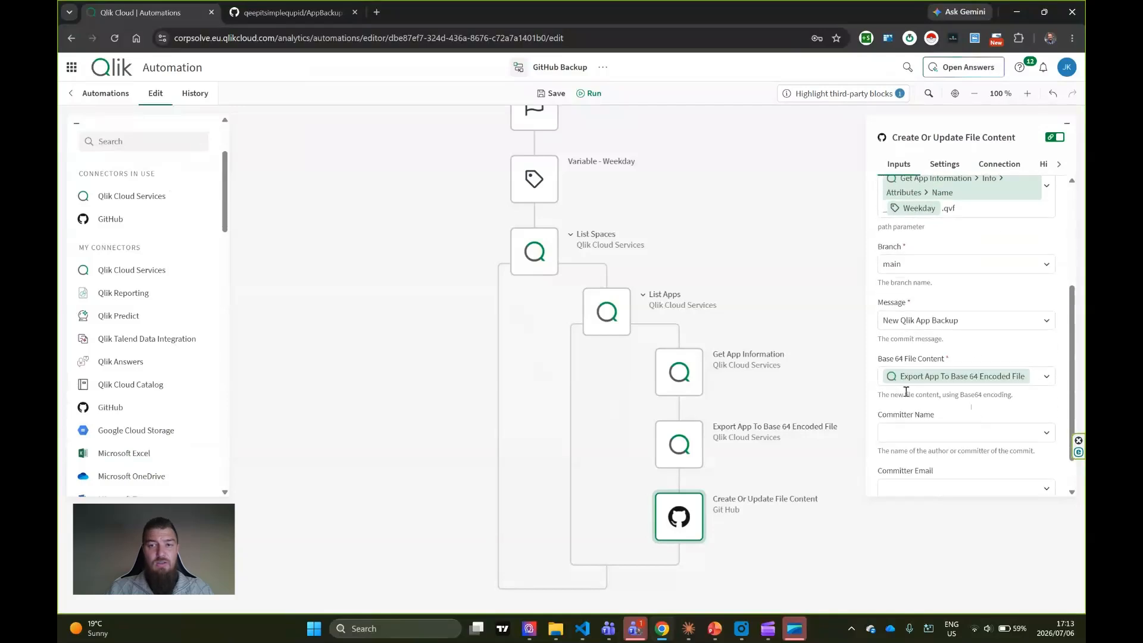
Step: Search the block library for "googl" and "s3" to look up alternative storage connectors, and clear the search
{"action": "left_click", "coordinate": [149, 145]}
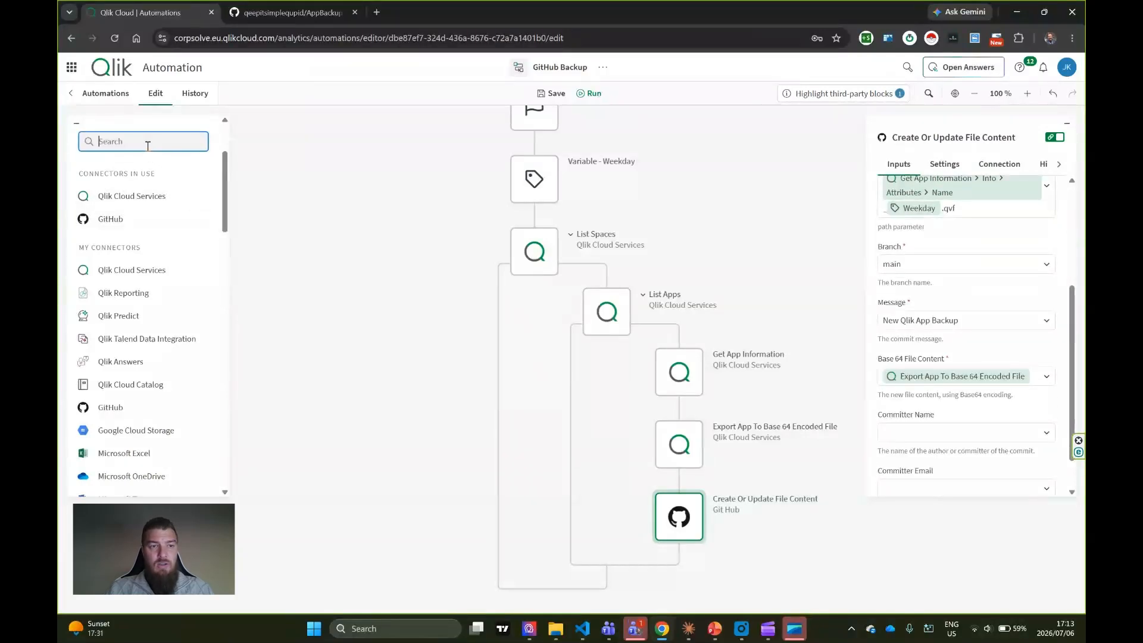
{"action": "type", "text": "googl"}
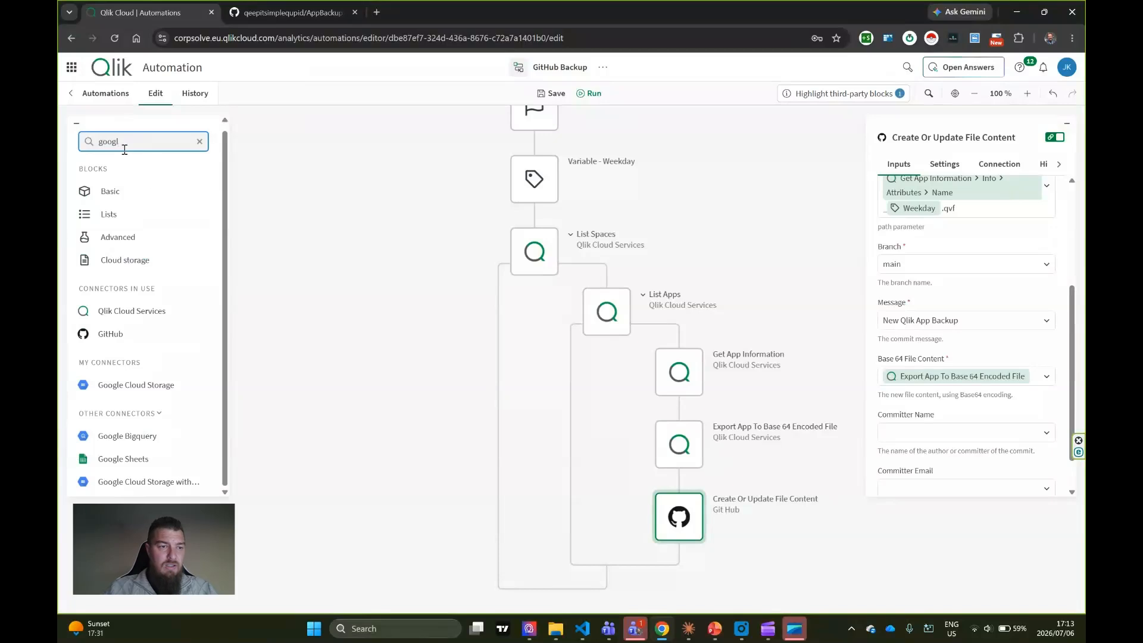
{"action": "double_click", "coordinate": [147, 149]}
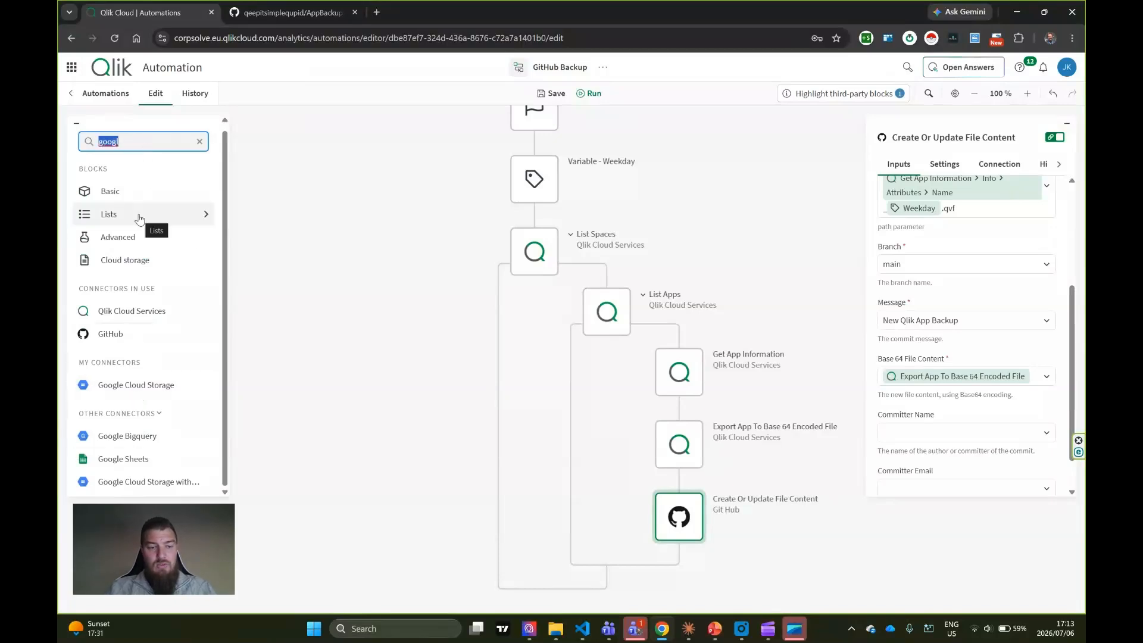
{"action": "type", "text": "s3"}
{"action": "left_click_drag", "start_coordinate": [345, 337], "coordinate": [352, 317]}
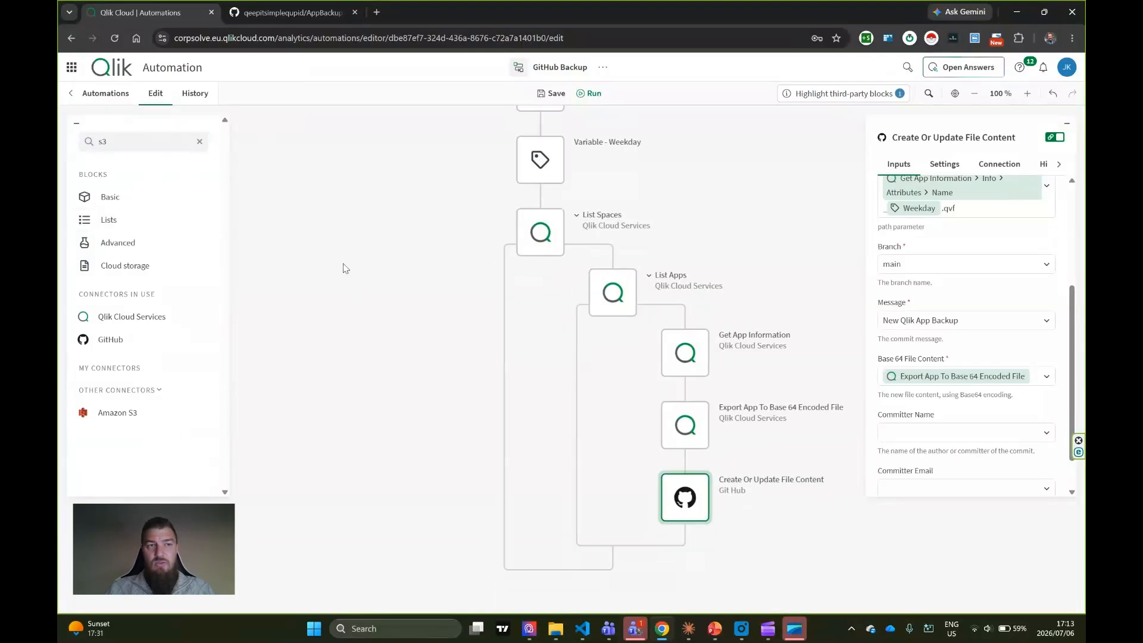
{"action": "left_click_drag", "start_coordinate": [394, 254], "coordinate": [368, 222]}
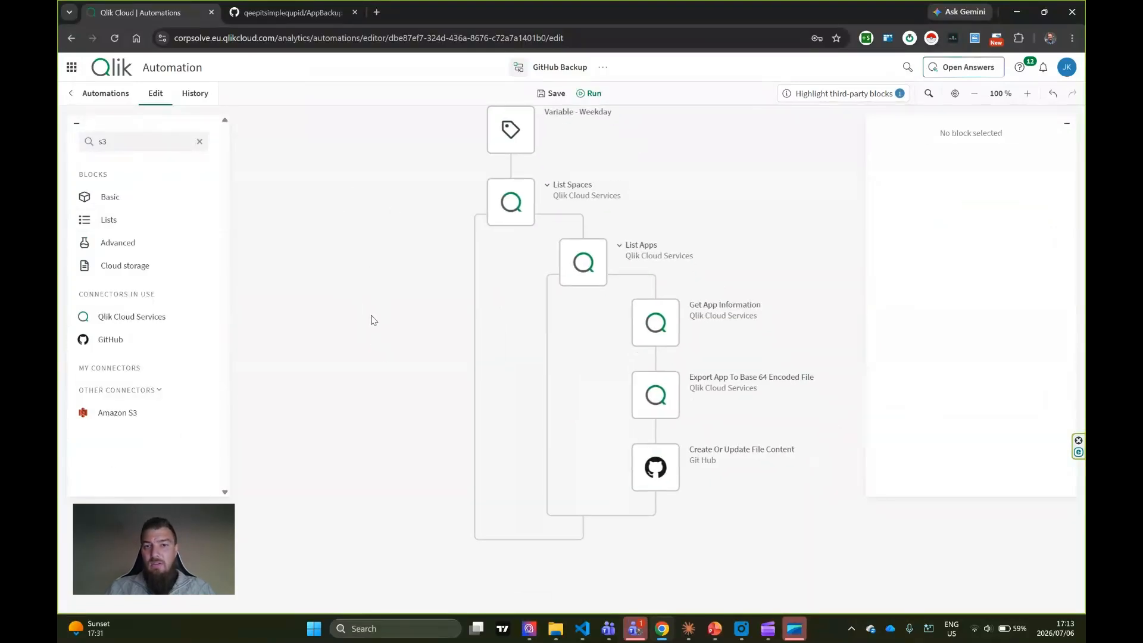
{"action": "left_click_drag", "start_coordinate": [372, 285], "coordinate": [388, 267]}
{"action": "right_click", "coordinate": [388, 266]}
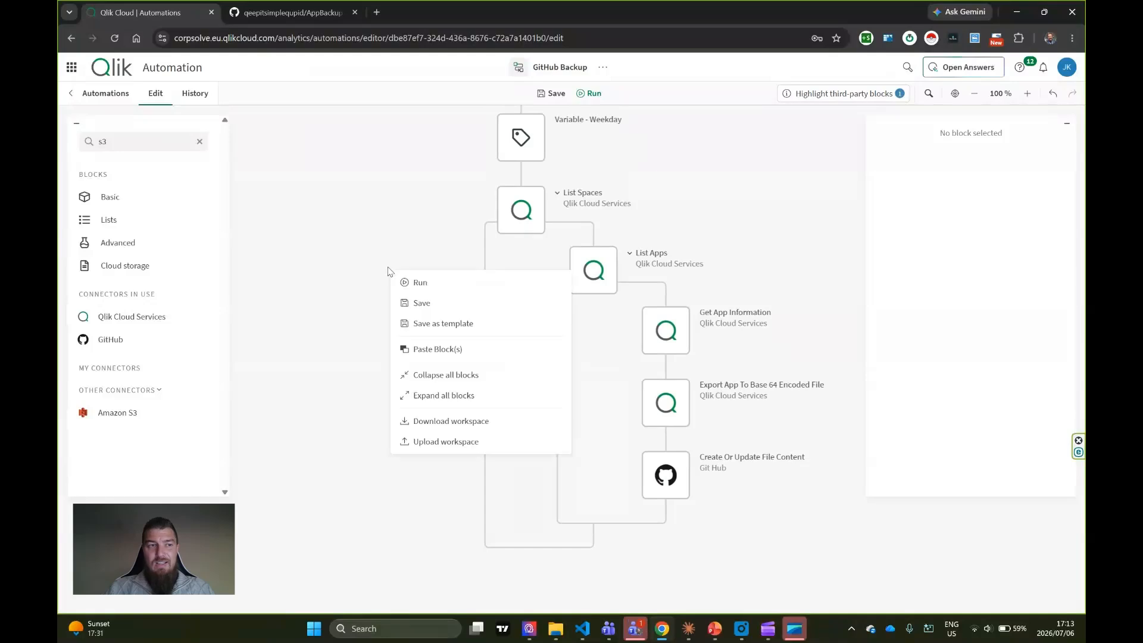
{"action": "right_click", "coordinate": [372, 252]}
{"action": "left_click", "coordinate": [262, 162]}
{"action": "left_click", "coordinate": [200, 141]}
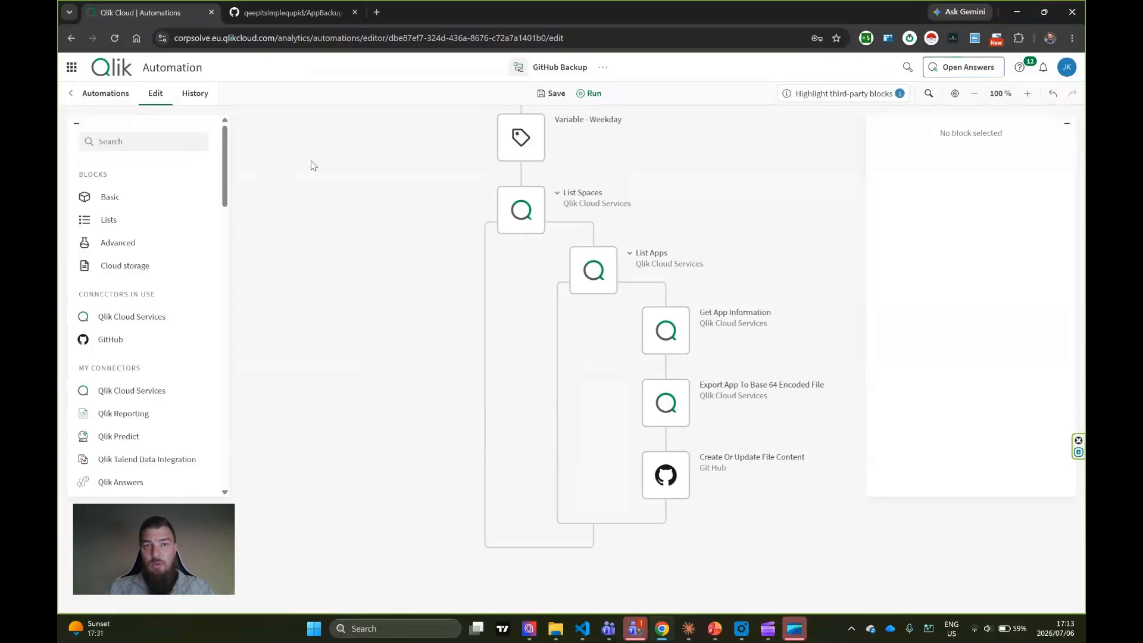
{"action": "left_click_drag", "start_coordinate": [324, 227], "coordinate": [347, 249]}
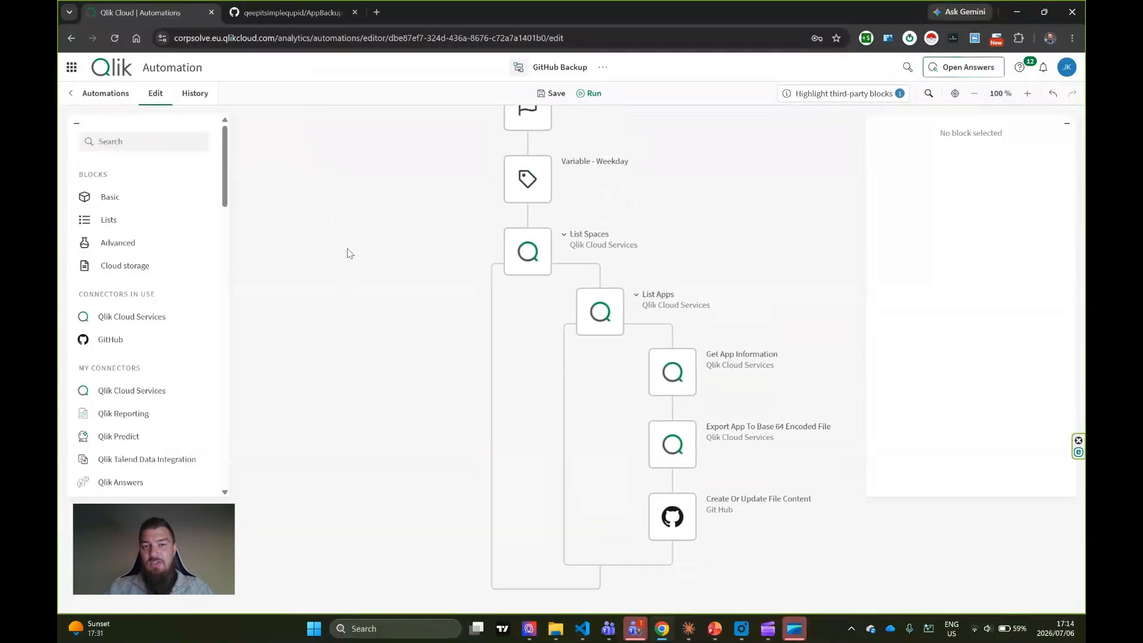
{"action": "left_click_drag", "start_coordinate": [351, 295], "coordinate": [368, 241]}
{"action": "right_click", "coordinate": [368, 242]}
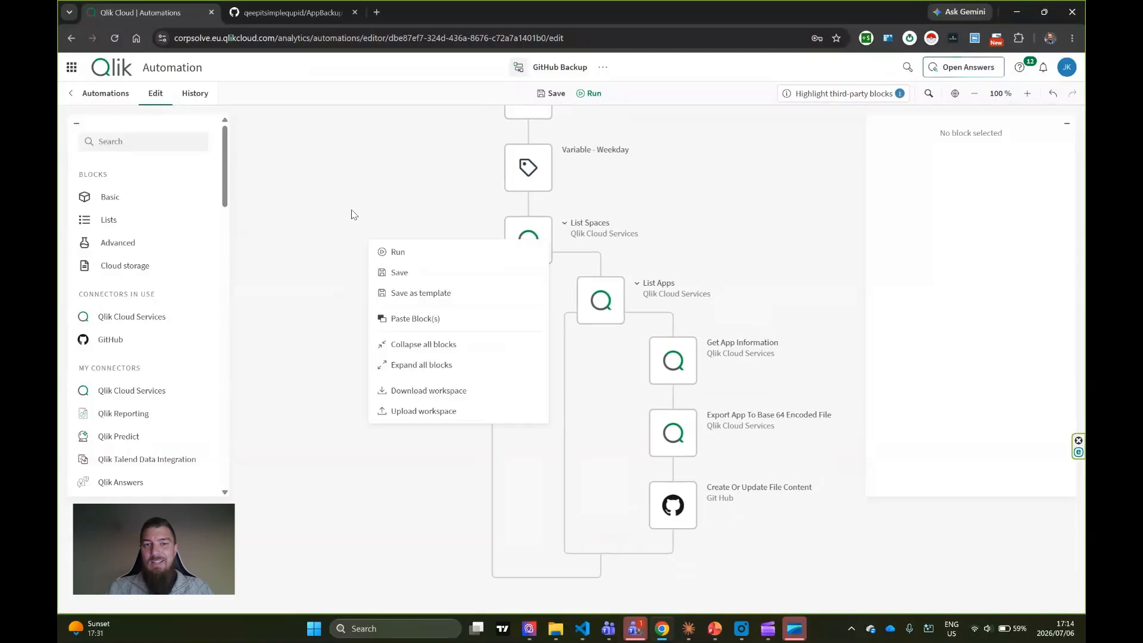